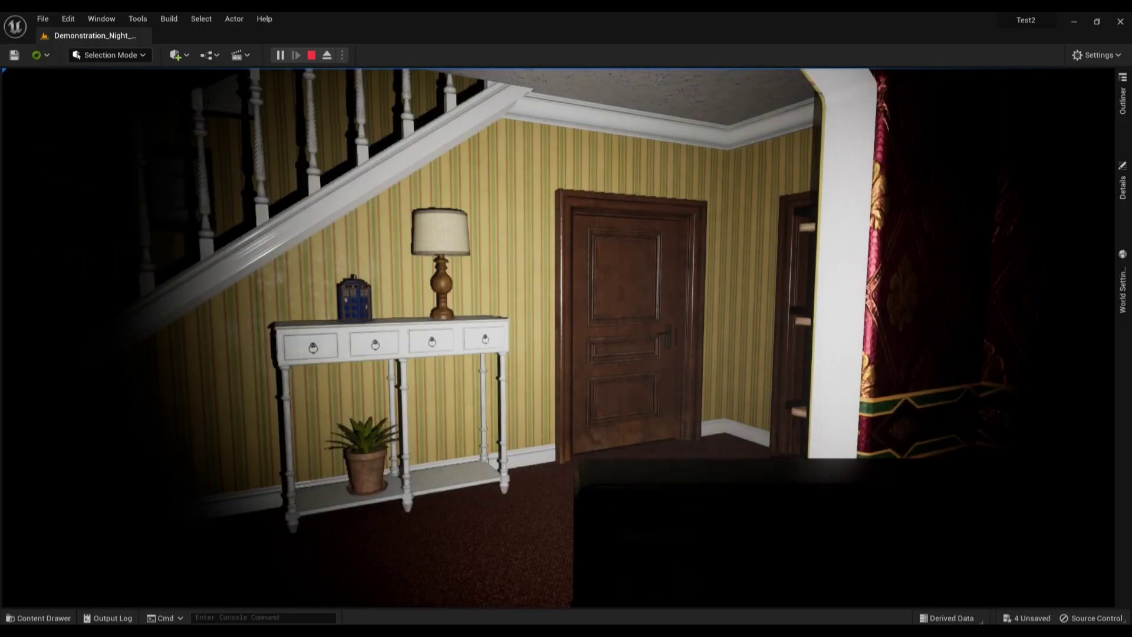
- Stop the Play In Editor session in the house level and return to the Mesh folder view
{"action": "key", "text": "Escape"}
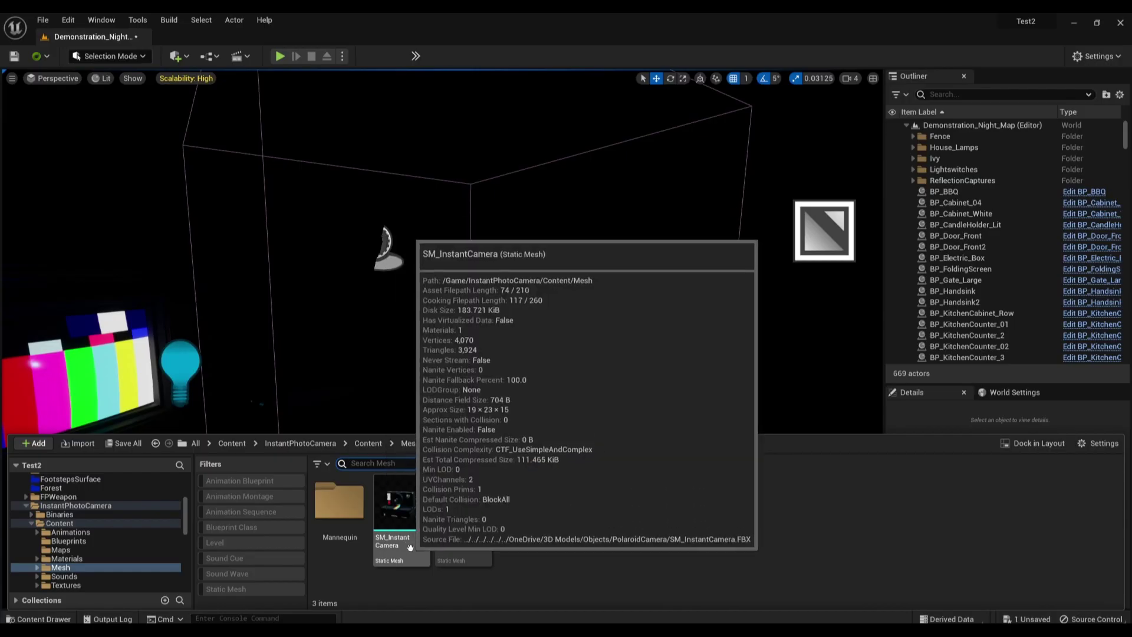
- Create a new Actor-based Blueprint Class named BP_CameraFlash in the Mesh folder and open it
{"action": "left_click", "coordinate": [411, 548]}
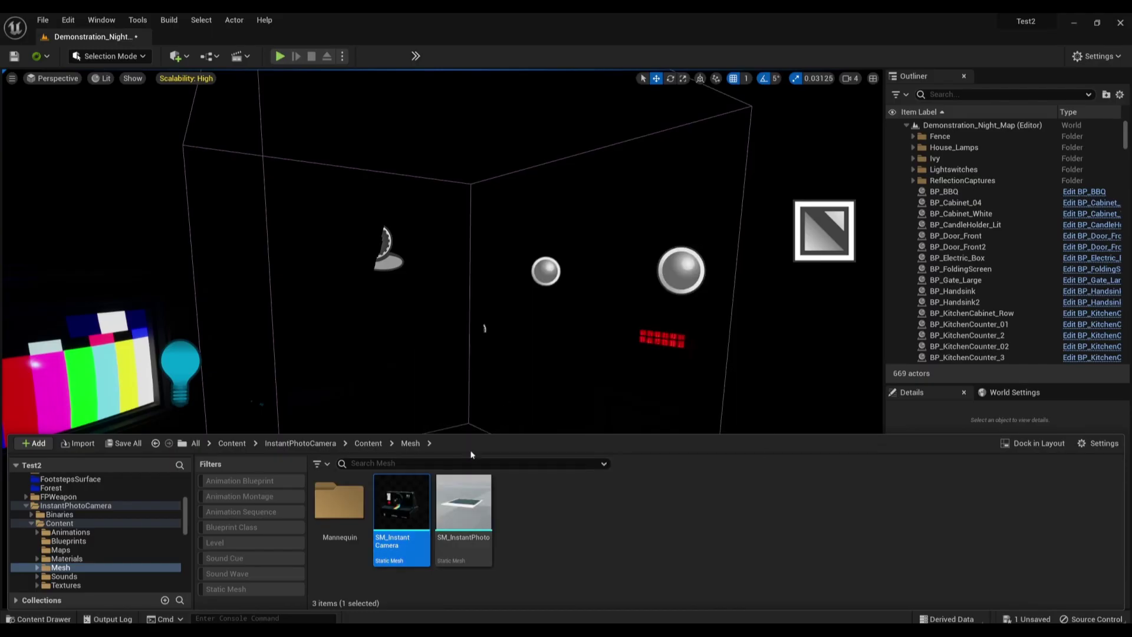
{"action": "mouse_move", "coordinate": [422, 524]}
{"action": "mouse_move", "coordinate": [408, 549]}
{"action": "right_click", "coordinate": [547, 530]}
{"action": "left_click", "coordinate": [608, 200]}
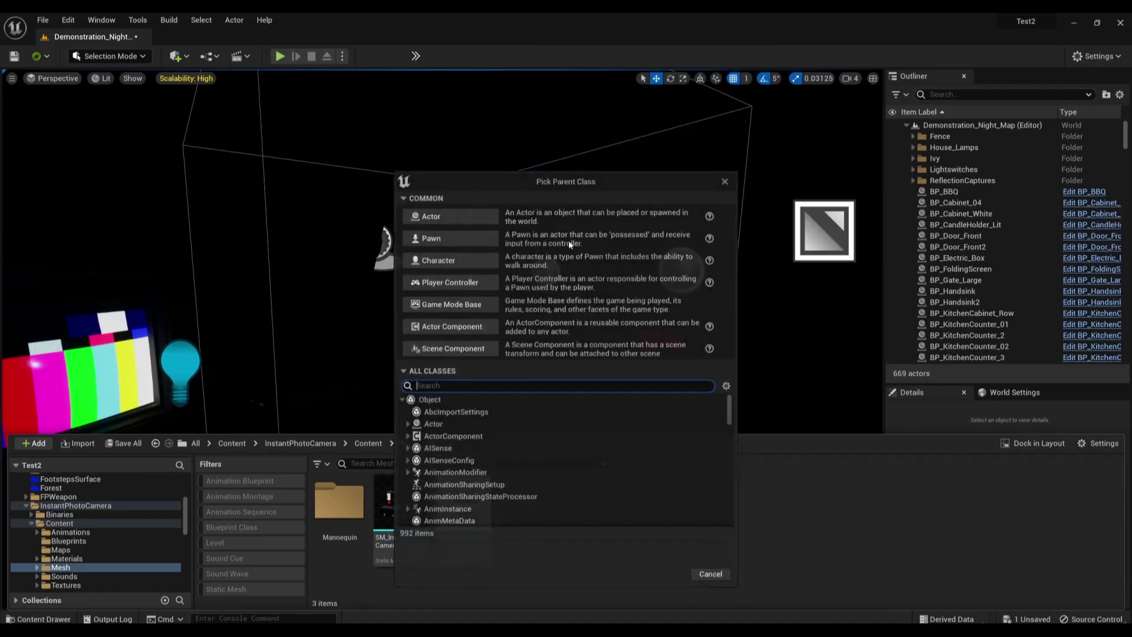
{"action": "left_click", "coordinate": [454, 216]}
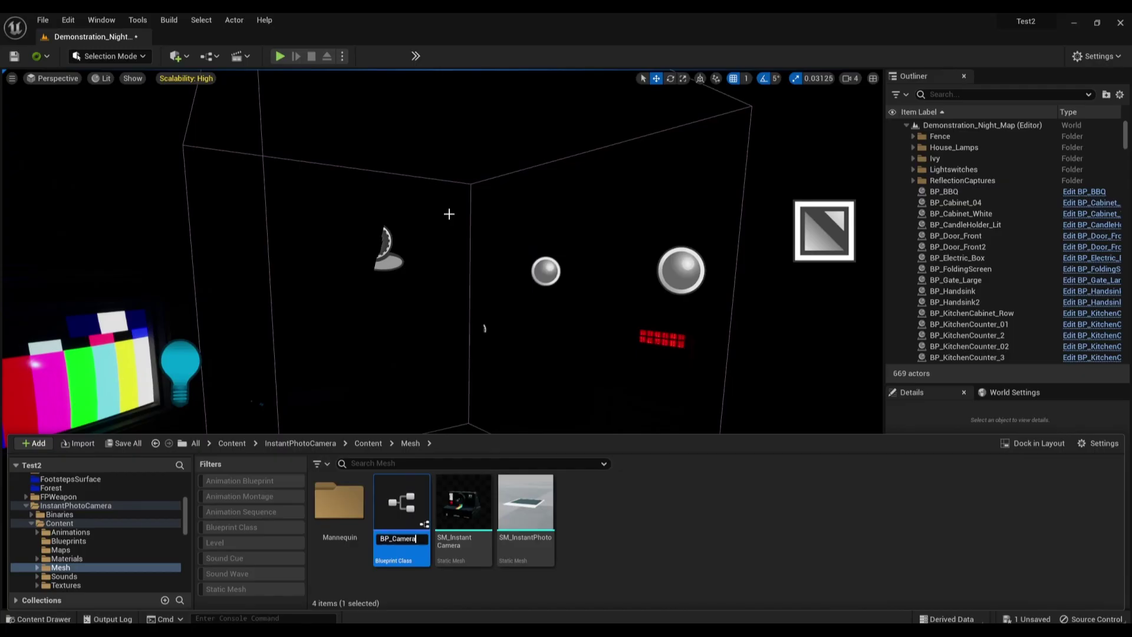
{"action": "key", "text": "Return"}
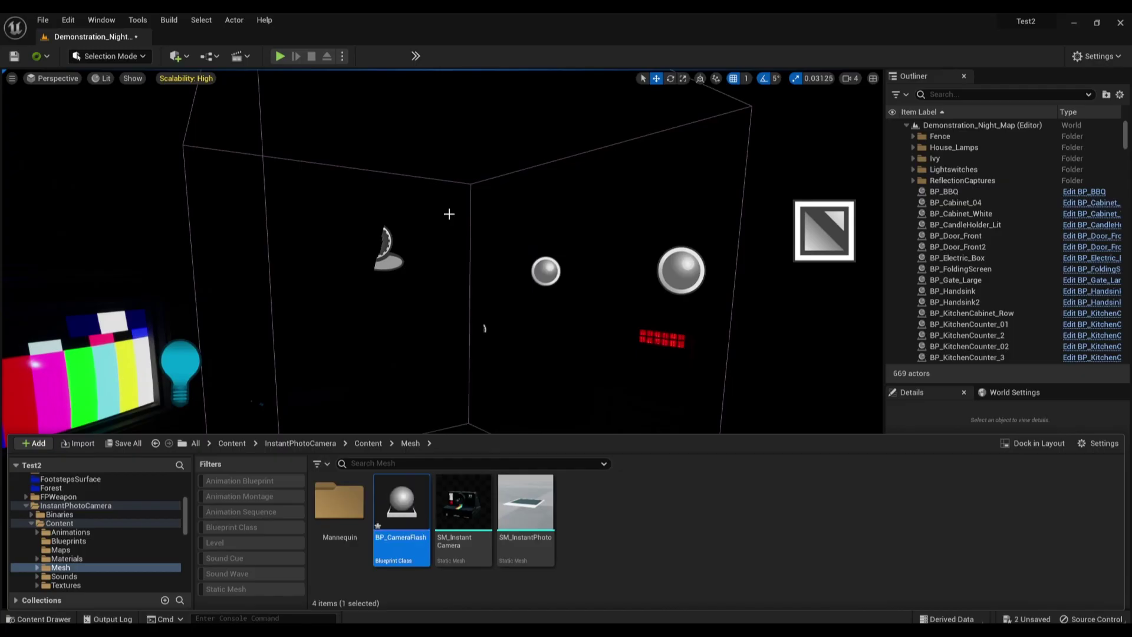
{"action": "key", "text": "Return"}
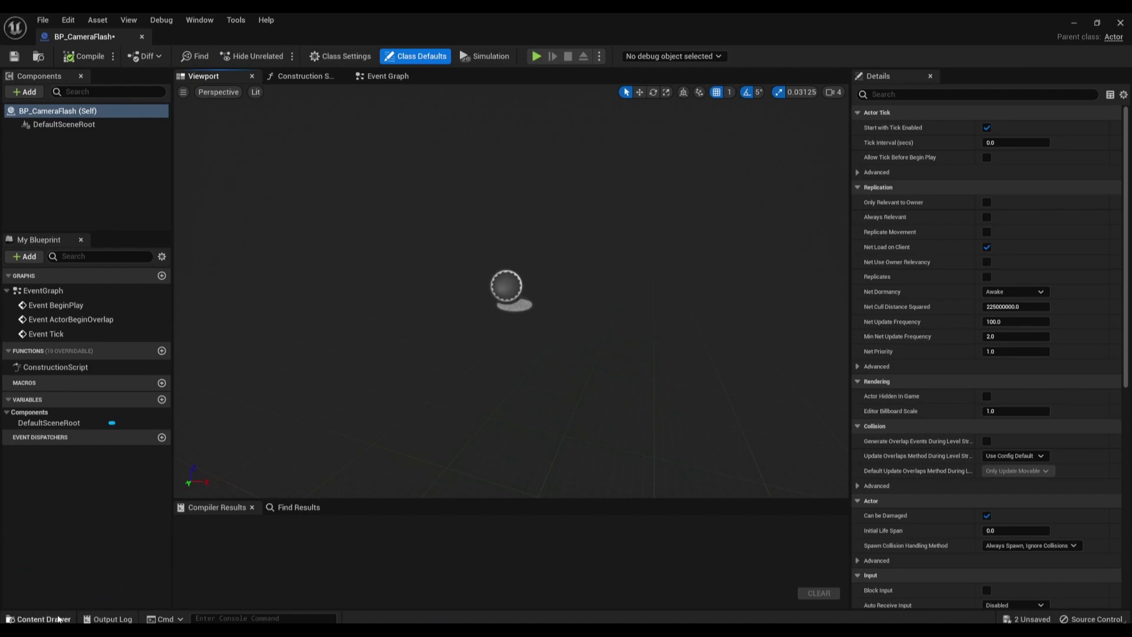
- Add SM_InstantCamera as a Static Mesh component under DefaultSceneRoot in BP_CameraFlash
{"action": "left_click", "coordinate": [59, 619]}
{"action": "left_click", "coordinate": [464, 474]}
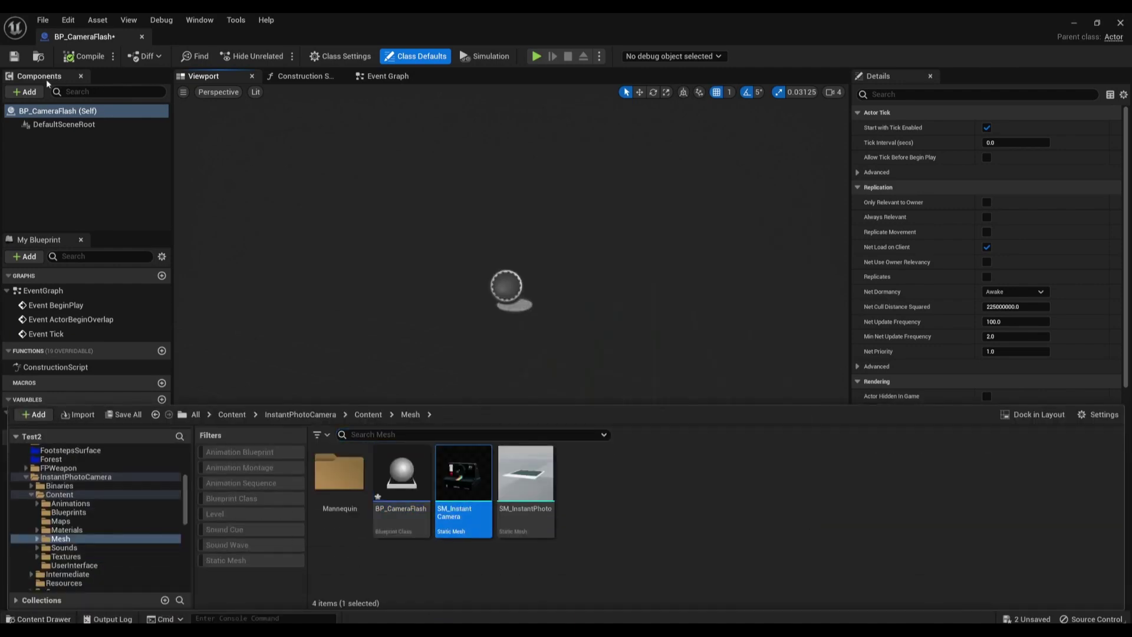
{"action": "left_click", "coordinate": [26, 95]}
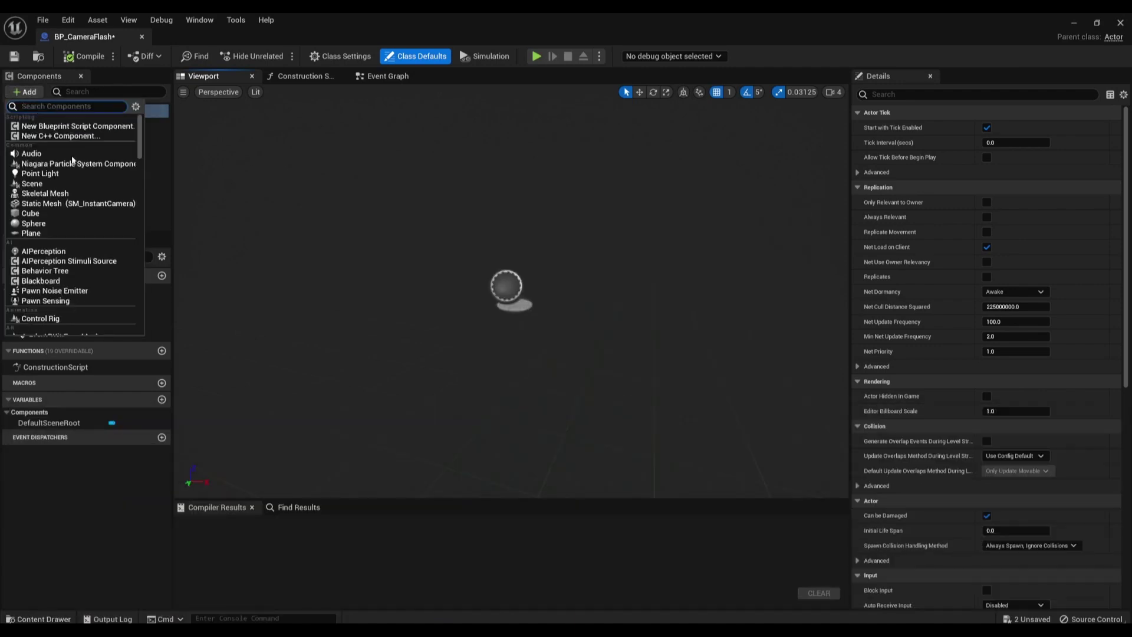
{"action": "left_click", "coordinate": [77, 203]}
{"action": "key", "text": "Return"}
{"action": "left_click", "coordinate": [520, 313]}
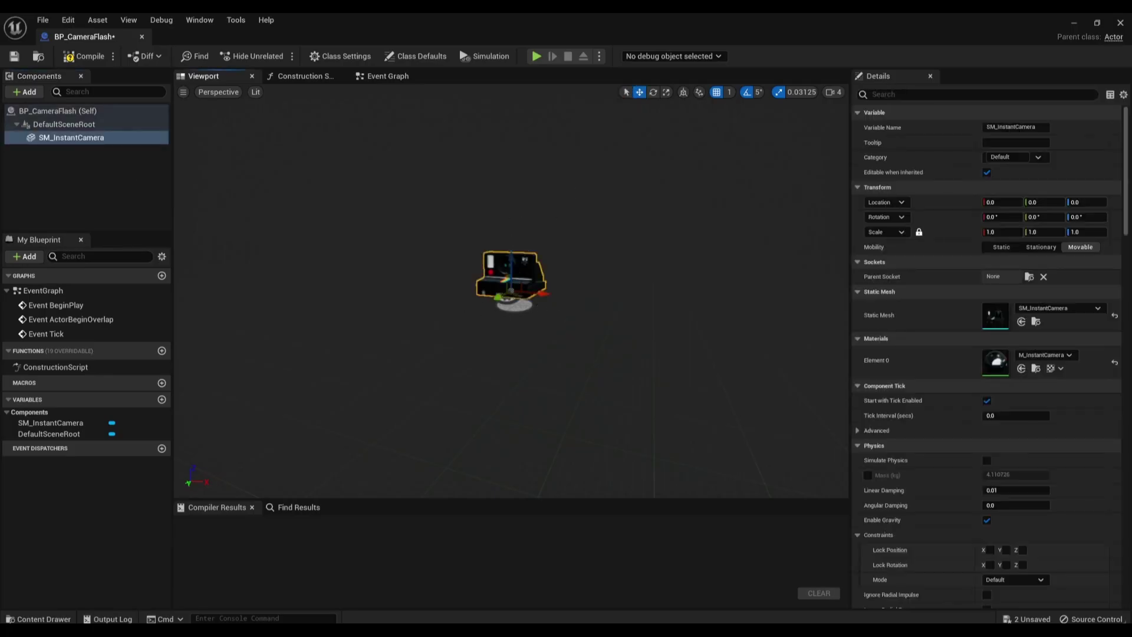
{"action": "mouse_move", "coordinate": [510, 295]}
{"action": "right_mouse_down"}
{"action": "mouse_move", "coordinate": [484, 330]}
{"action": "mouse_move", "coordinate": [497, 292]}
{"action": "right_mouse_up"}
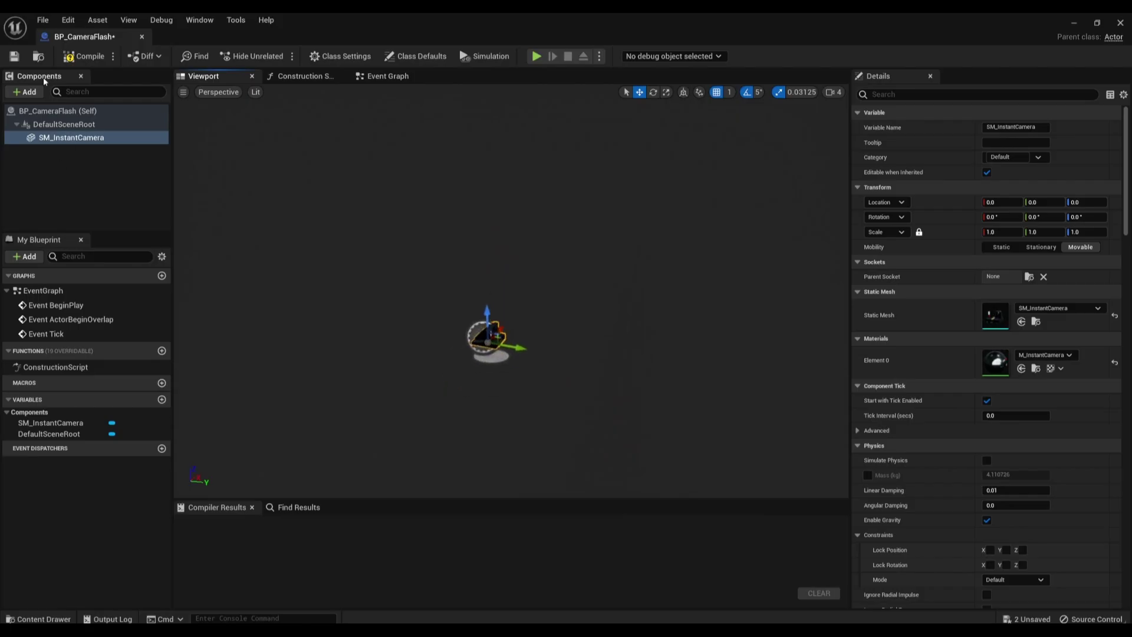
- Add a SpotLight component attached to the SM_InstantCamera mesh
{"action": "left_click", "coordinate": [29, 95]}
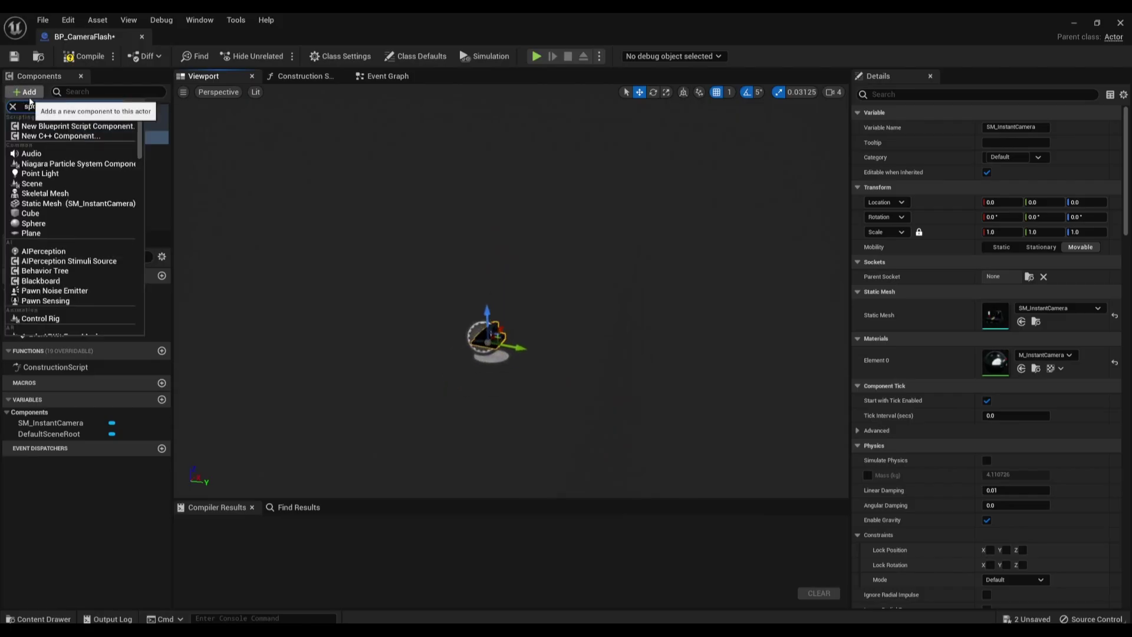
{"action": "left_click", "coordinate": [52, 126]}
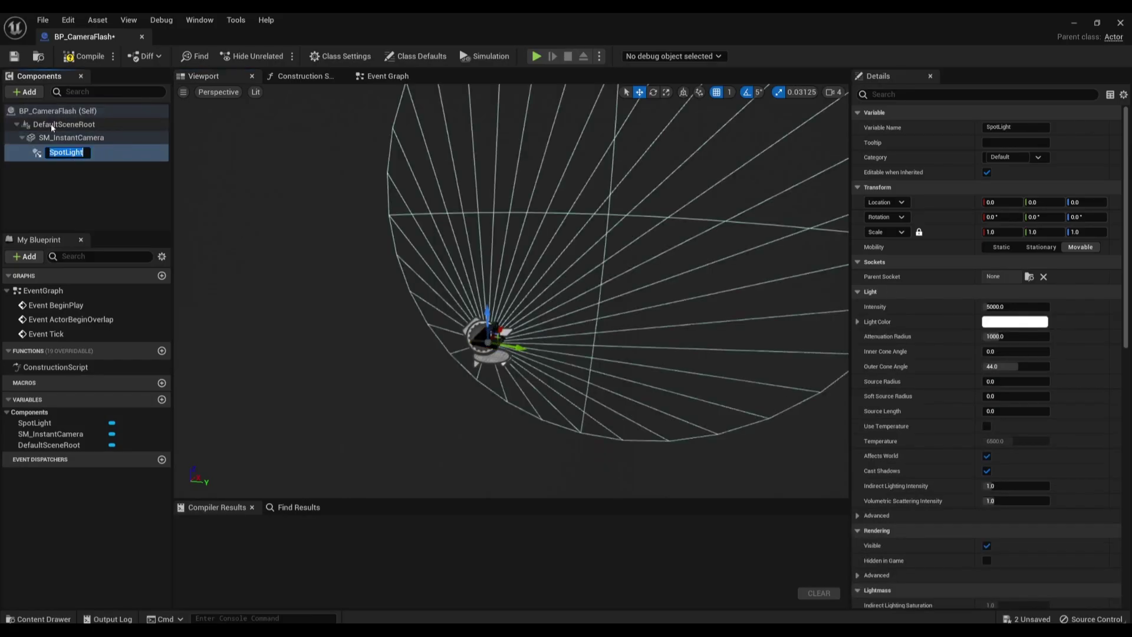
{"action": "key", "text": "Return"}
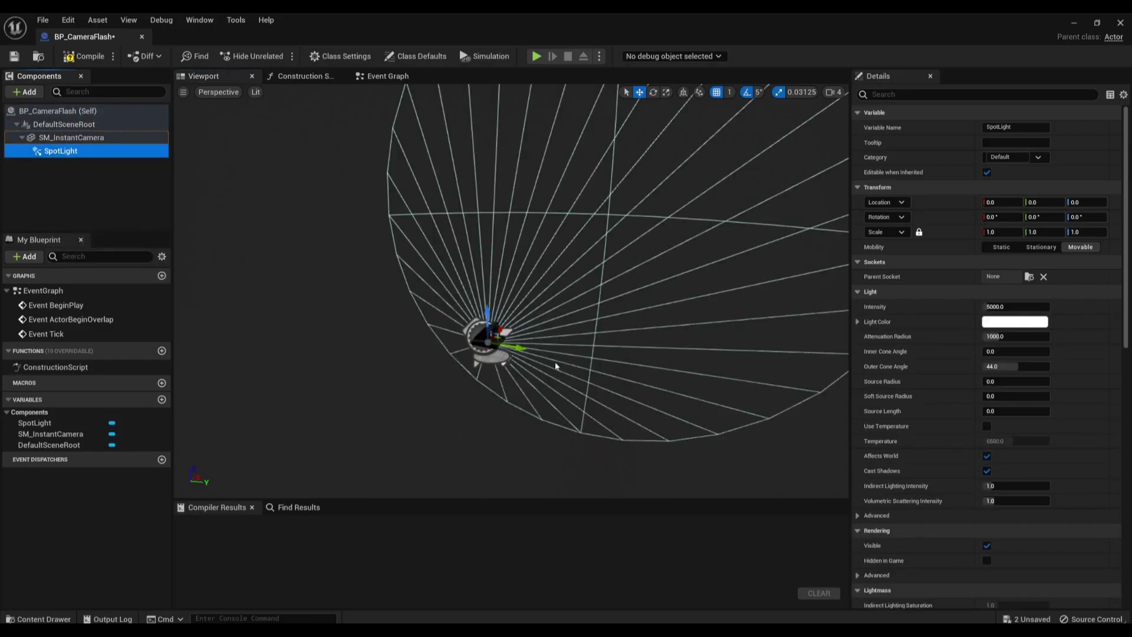
- Roughly move the SpotLight in front of the camera, around Y 29, height 8, X -15
{"action": "scroll", "coordinate": [557, 362], "scroll_direction": "up", "scroll_amount": 3}
{"action": "mouse_move", "coordinate": [531, 294]}
{"action": "left_mouse_down"}
{"action": "mouse_move", "coordinate": [413, 283]}
{"action": "mouse_move", "coordinate": [554, 361]}
{"action": "left_mouse_up"}
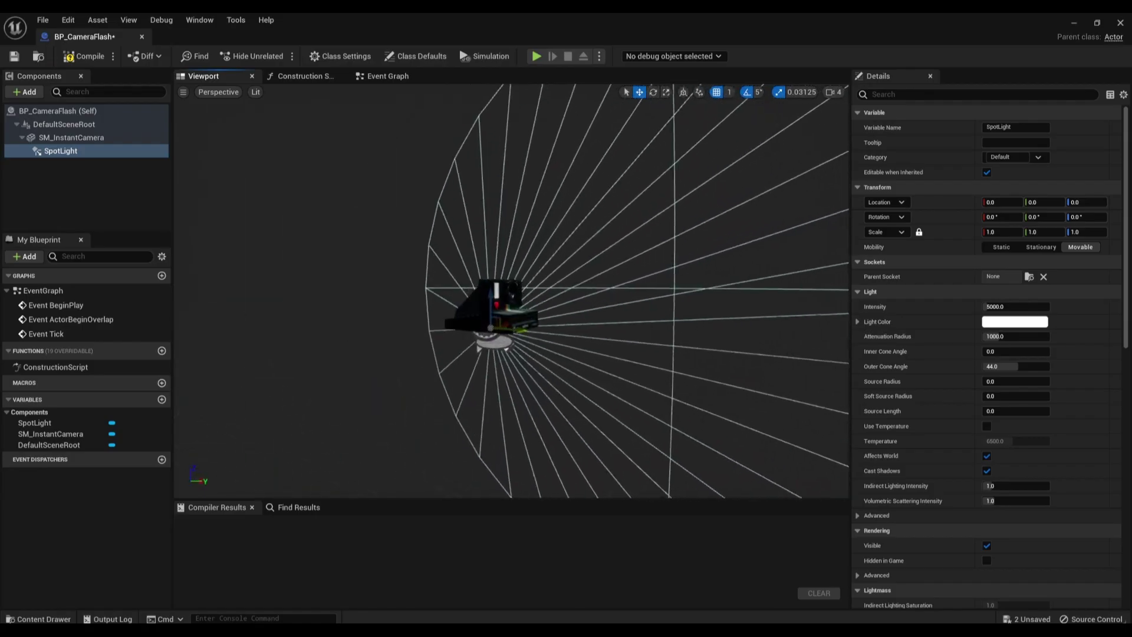
{"action": "mouse_move", "coordinate": [494, 334]}
{"action": "left_mouse_down"}
{"action": "mouse_move", "coordinate": [616, 334]}
{"action": "mouse_move", "coordinate": [592, 352]}
{"action": "left_mouse_up"}
{"action": "key", "text": "e"}
{"action": "key", "text": "w"}
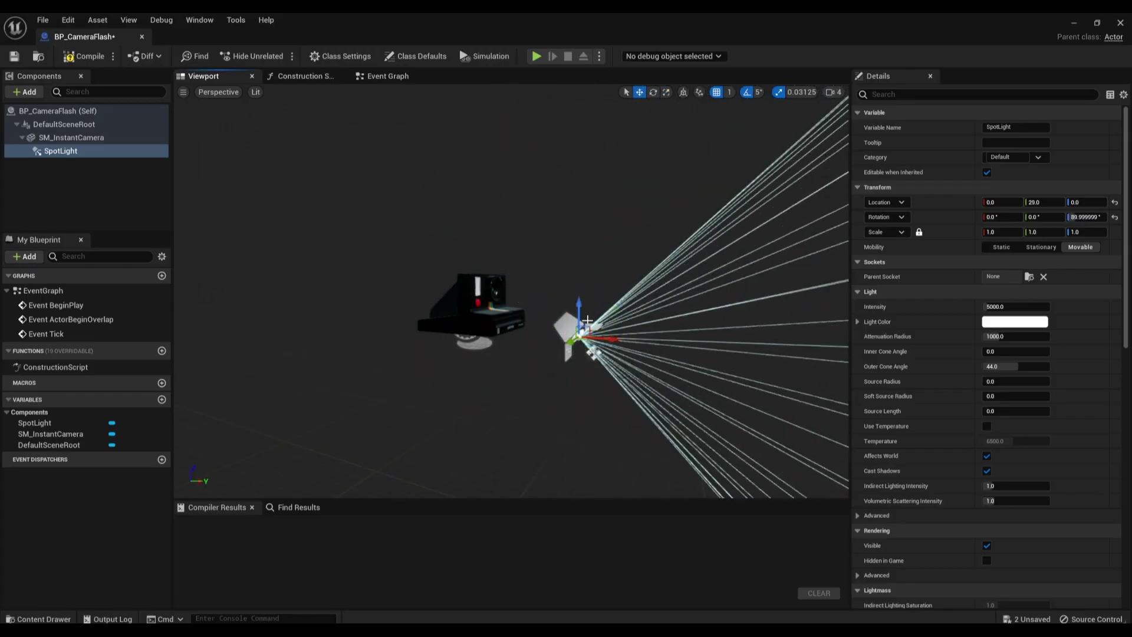
{"action": "mouse_move", "coordinate": [578, 313]}
{"action": "left_mouse_down"}
{"action": "mouse_move", "coordinate": [576, 274]}
{"action": "mouse_move", "coordinate": [566, 295]}
{"action": "left_mouse_up"}
{"action": "right_click_drag", "start_coordinate": [567, 295], "coordinate": [495, 295]}
{"action": "scroll", "coordinate": [509, 309], "scroll_direction": "up", "scroll_amount": 3}
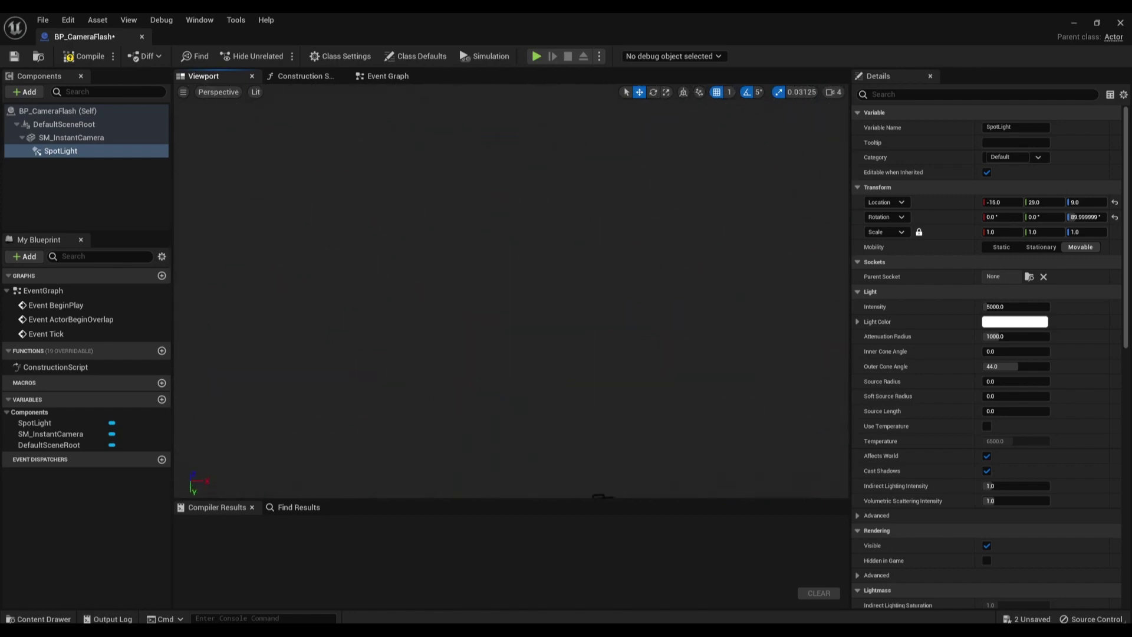
{"action": "scroll", "coordinate": [519, 368], "scroll_direction": "down", "scroll_amount": 2}
{"action": "scroll", "coordinate": [519, 368], "scroll_direction": "down", "scroll_amount": 2}
{"action": "scroll", "coordinate": [519, 368], "scroll_direction": "down", "scroll_amount": 2}
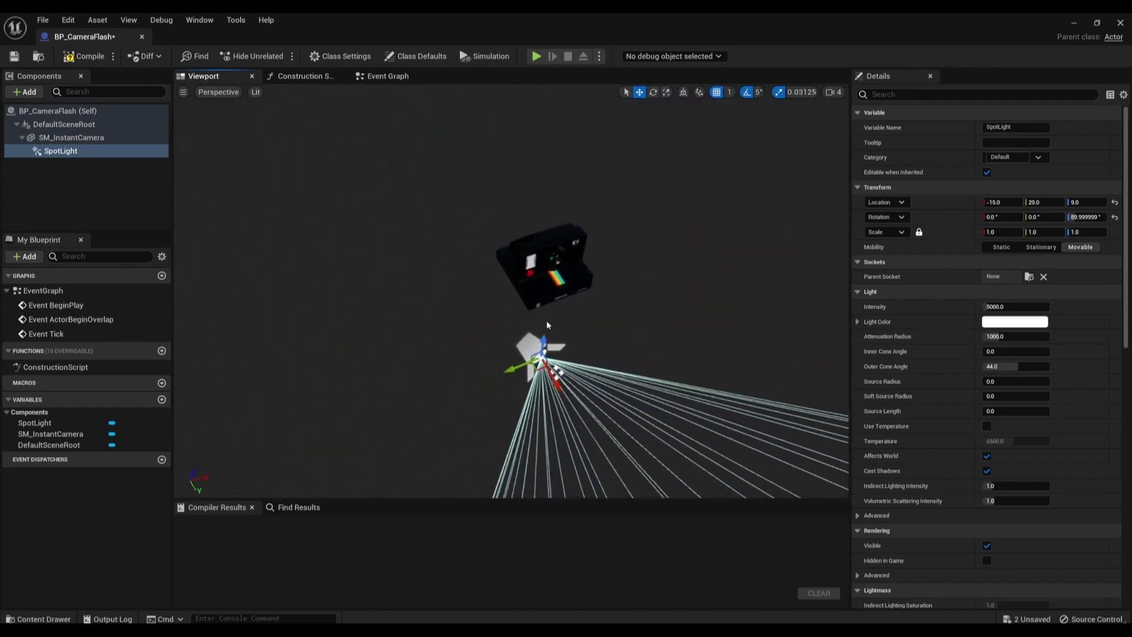
{"action": "left_click_drag", "start_coordinate": [532, 367], "coordinate": [554, 304]}
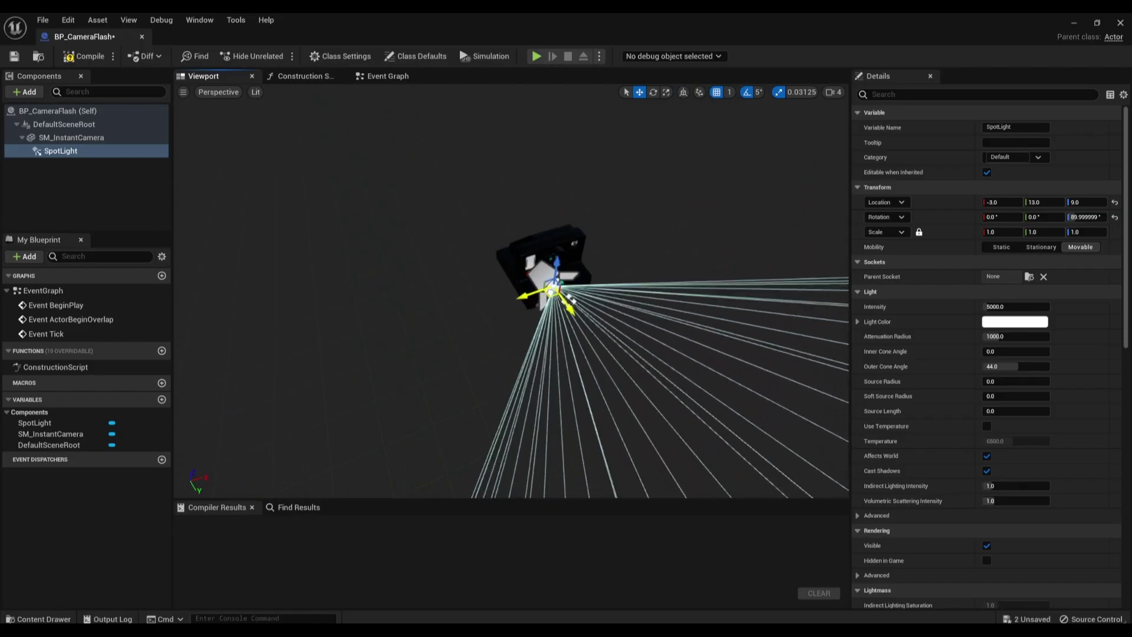
- Fine-tune the SpotLight onto the flash at about X -5, Y 9, Z 11
{"action": "scroll", "coordinate": [554, 304], "scroll_direction": "up", "scroll_amount": 3}
{"action": "right_click_drag", "start_coordinate": [507, 289], "coordinate": [448, 247]}
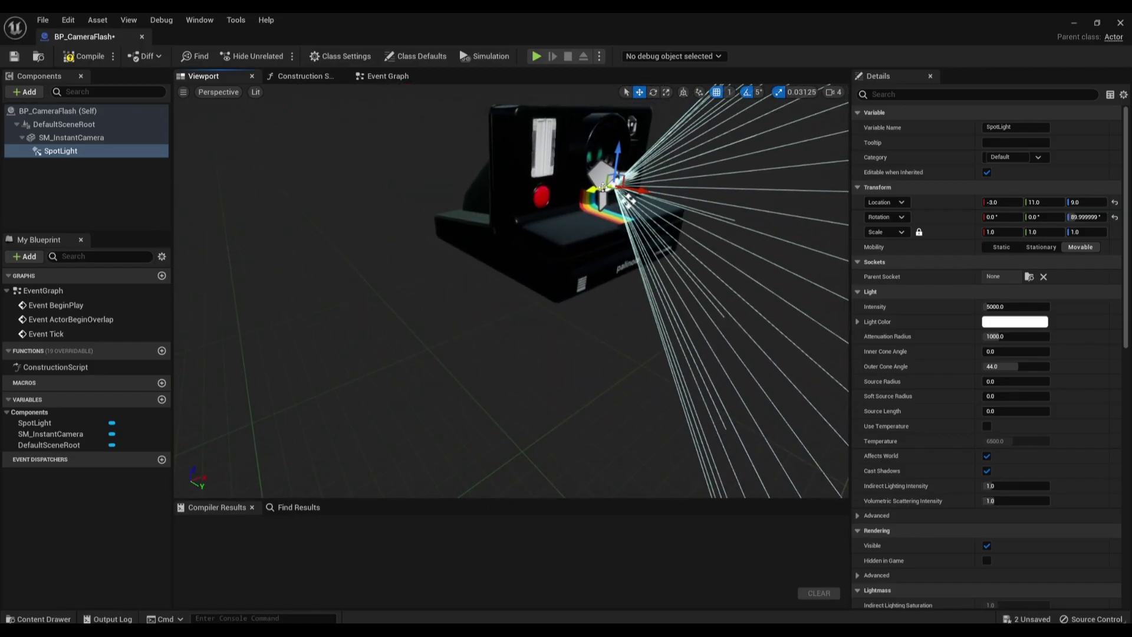
{"action": "left_click_drag", "start_coordinate": [603, 188], "coordinate": [562, 129]}
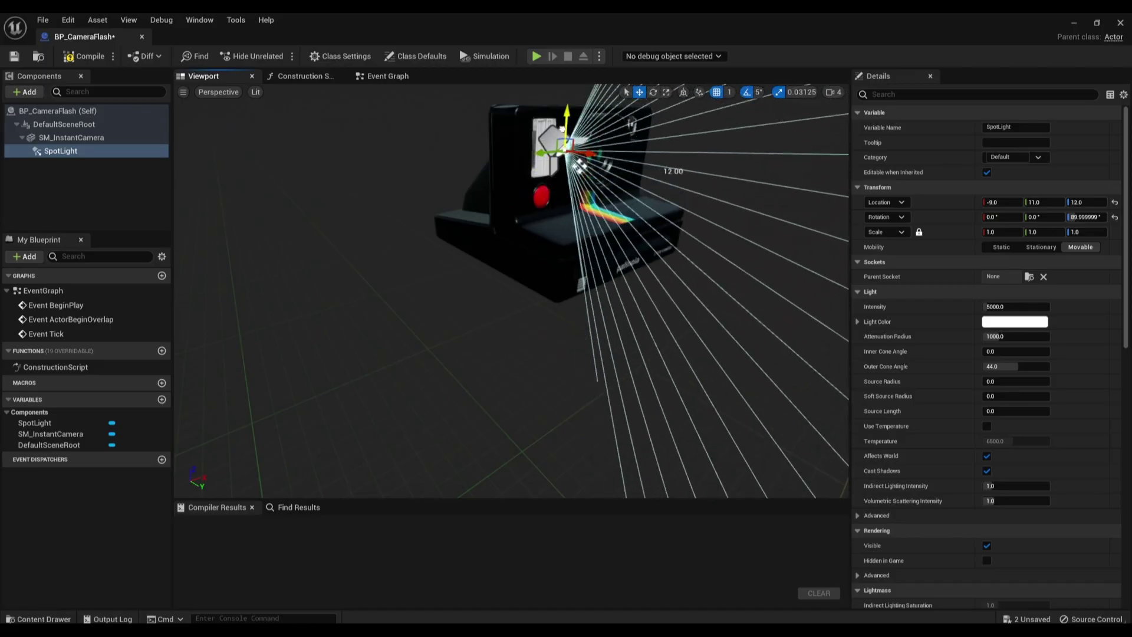
{"action": "mouse_move", "coordinate": [519, 165]}
{"action": "right_mouse_down"}
{"action": "mouse_move", "coordinate": [543, 151]}
{"action": "mouse_move", "coordinate": [549, 195]}
{"action": "mouse_move", "coordinate": [510, 121]}
{"action": "right_mouse_up"}
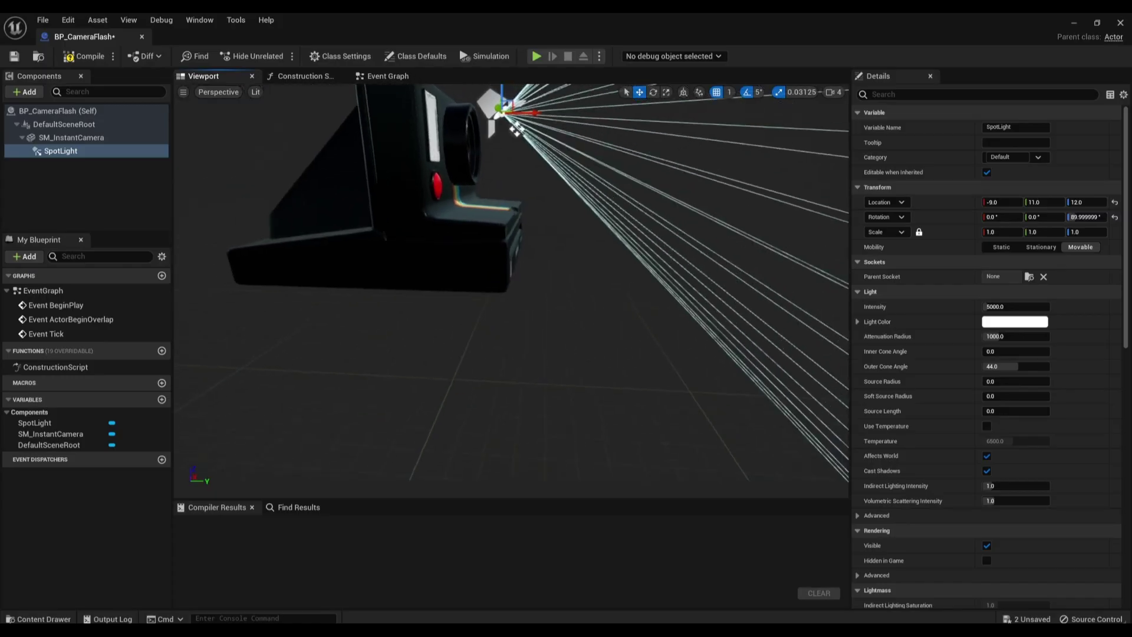
{"action": "left_click_drag", "start_coordinate": [502, 96], "coordinate": [502, 101]}
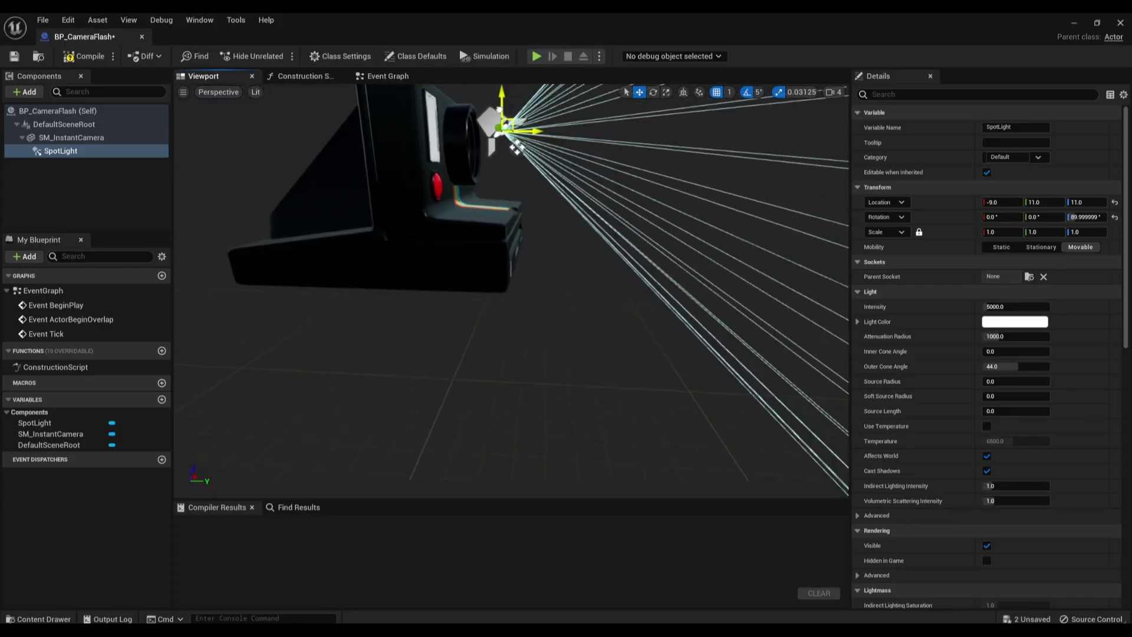
{"action": "right_click_drag", "start_coordinate": [502, 101], "coordinate": [621, 148]}
{"action": "left_click_drag", "start_coordinate": [666, 137], "coordinate": [656, 136]}
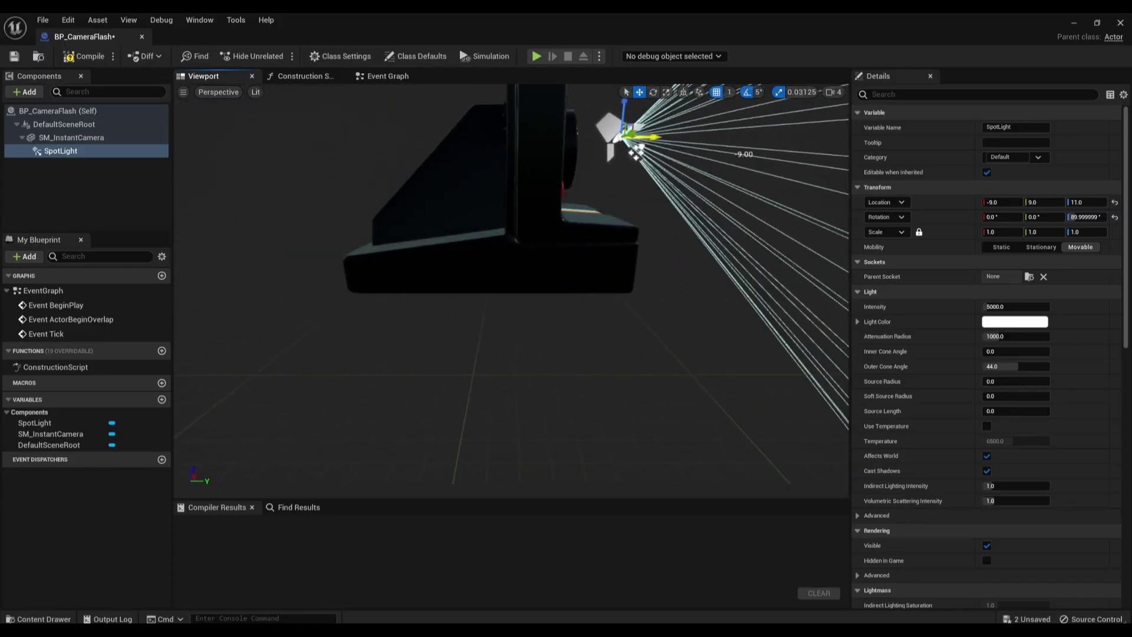
{"action": "mouse_move", "coordinate": [621, 149]}
{"action": "right_mouse_down"}
{"action": "mouse_move", "coordinate": [507, 177]}
{"action": "mouse_move", "coordinate": [502, 243]}
{"action": "right_mouse_up"}
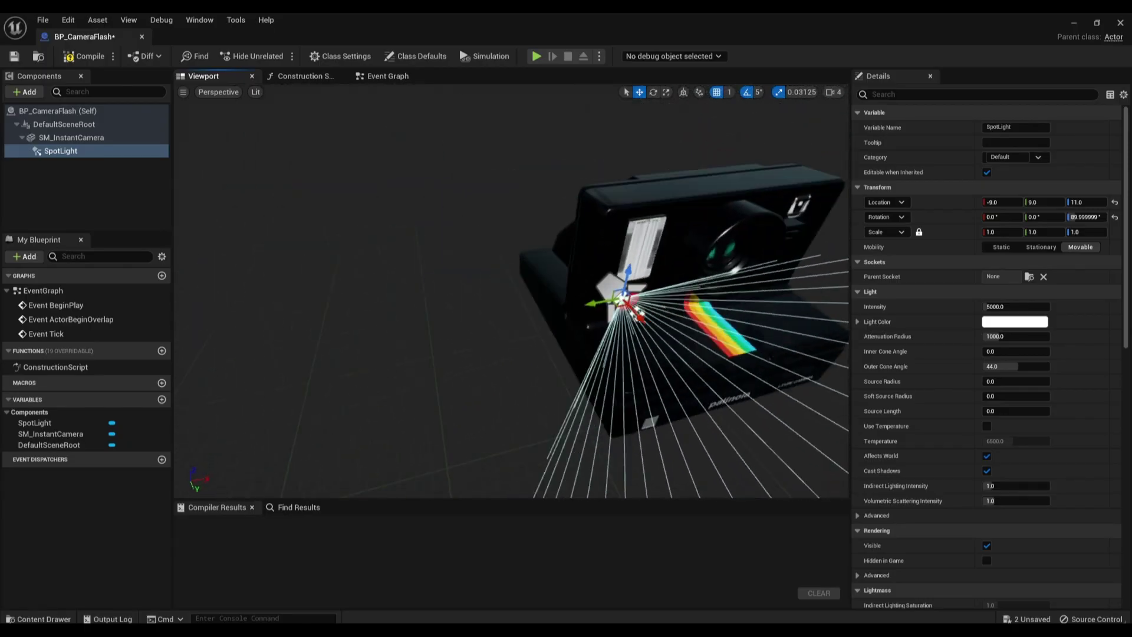
{"action": "left_click_drag", "start_coordinate": [508, 219], "coordinate": [581, 223]}
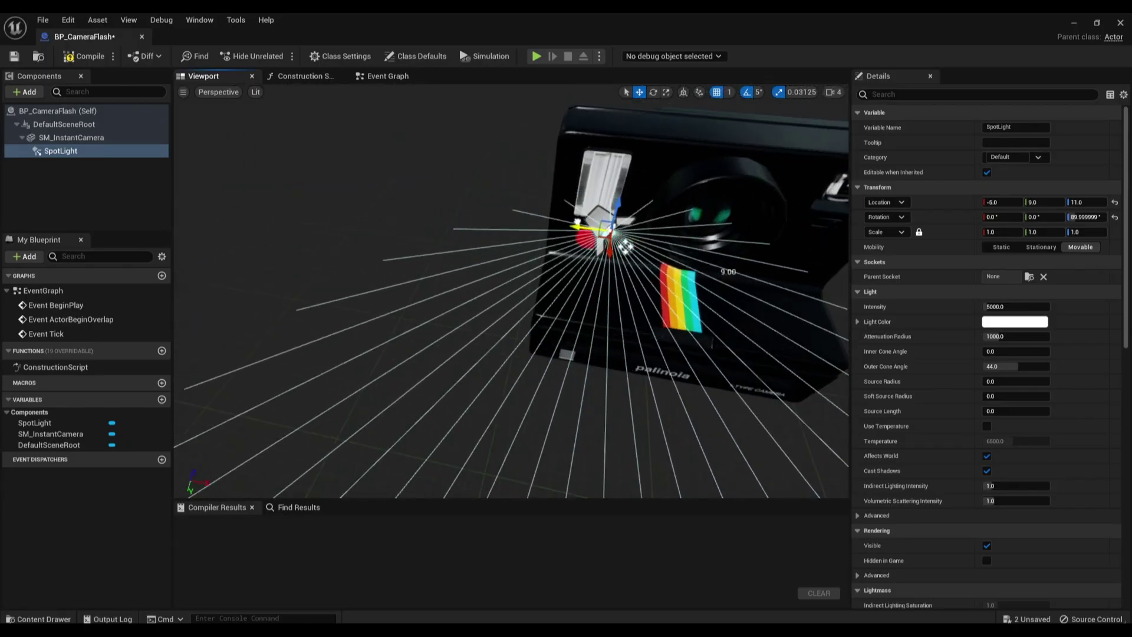
{"action": "left_click", "coordinate": [627, 247]}
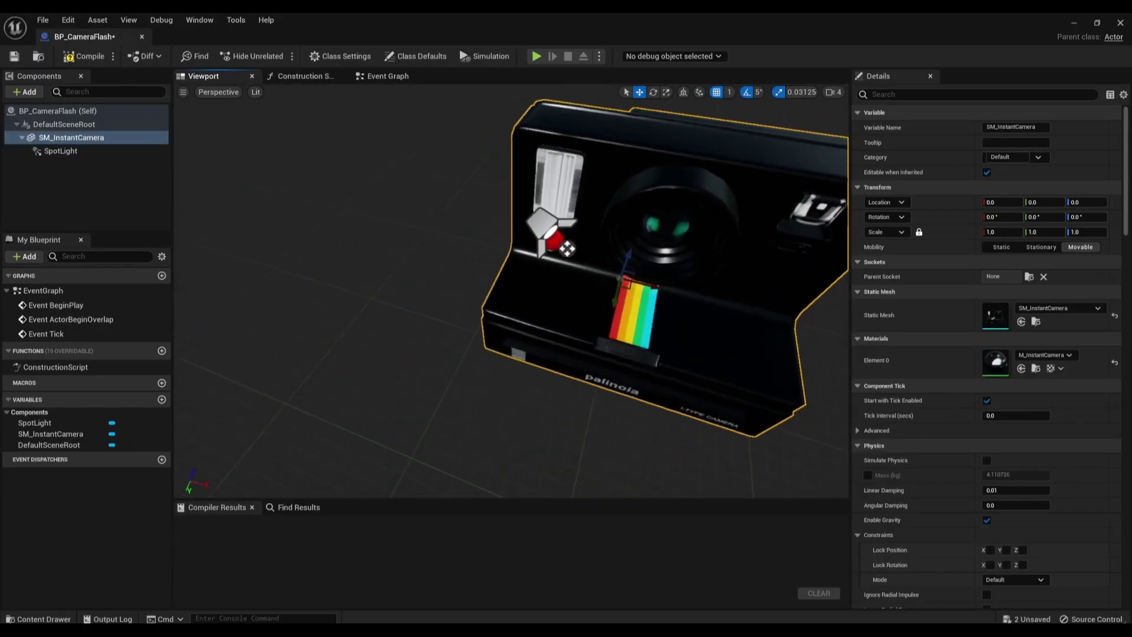
{"action": "scroll", "coordinate": [611, 198], "scroll_direction": "down", "scroll_amount": 5}
{"action": "left_click", "coordinate": [611, 199]}
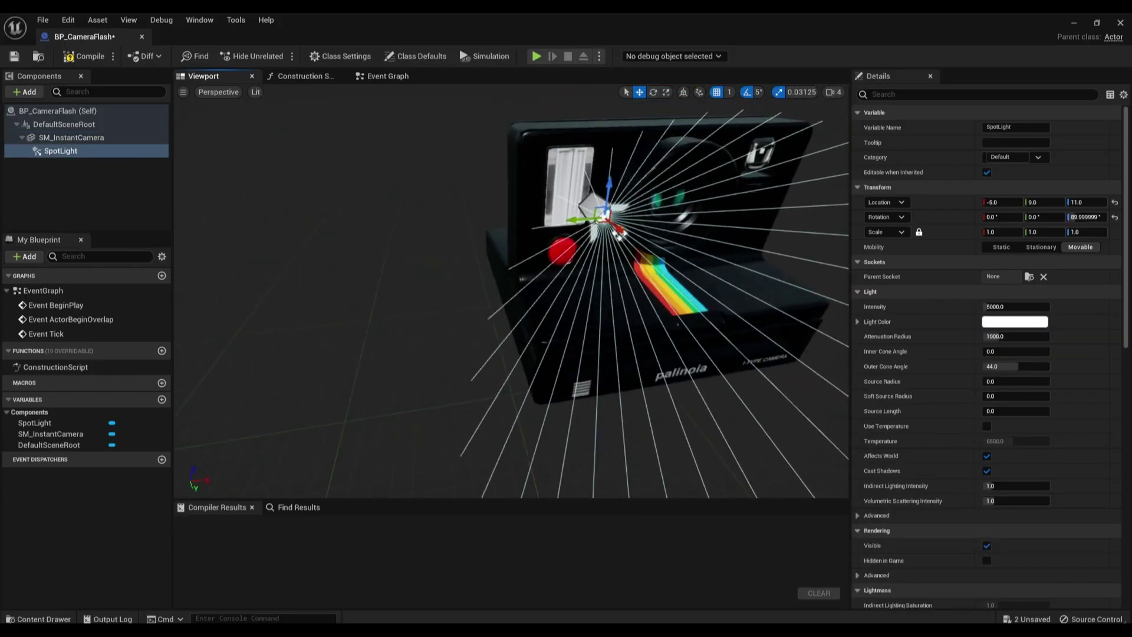
{"action": "right_click_drag", "start_coordinate": [610, 199], "coordinate": [295, 234]}
{"action": "mouse_move", "coordinate": [413, 254]}
{"action": "left_mouse_down", "text": "alt"}
{"action": "mouse_move", "coordinate": [585, 254]}
{"action": "mouse_move", "coordinate": [502, 283]}
{"action": "left_mouse_up", "text": "alt"}
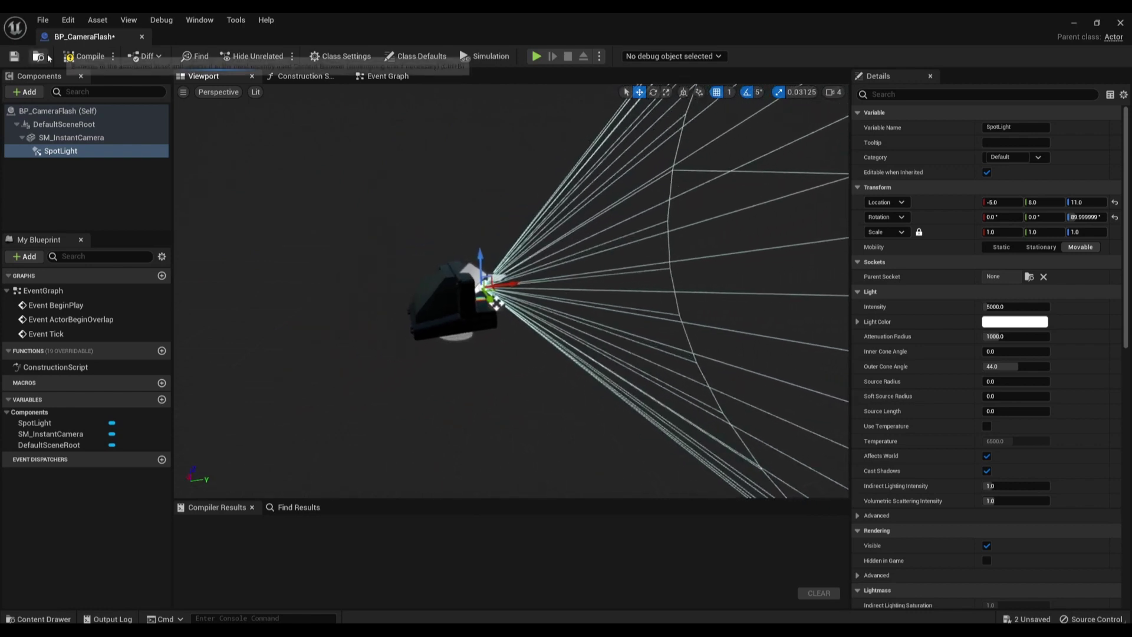
- Set the SpotLight intensity to 50000 and compile BP_CameraFlash
{"action": "left_click", "coordinate": [76, 57]}
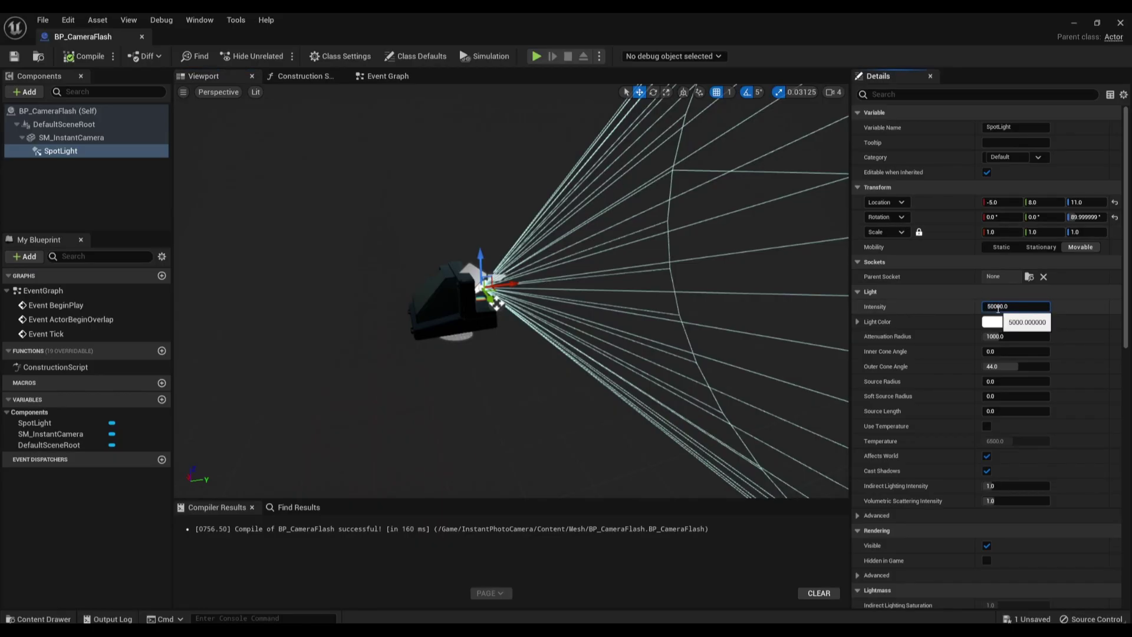
{"action": "left_click", "coordinate": [84, 58]}
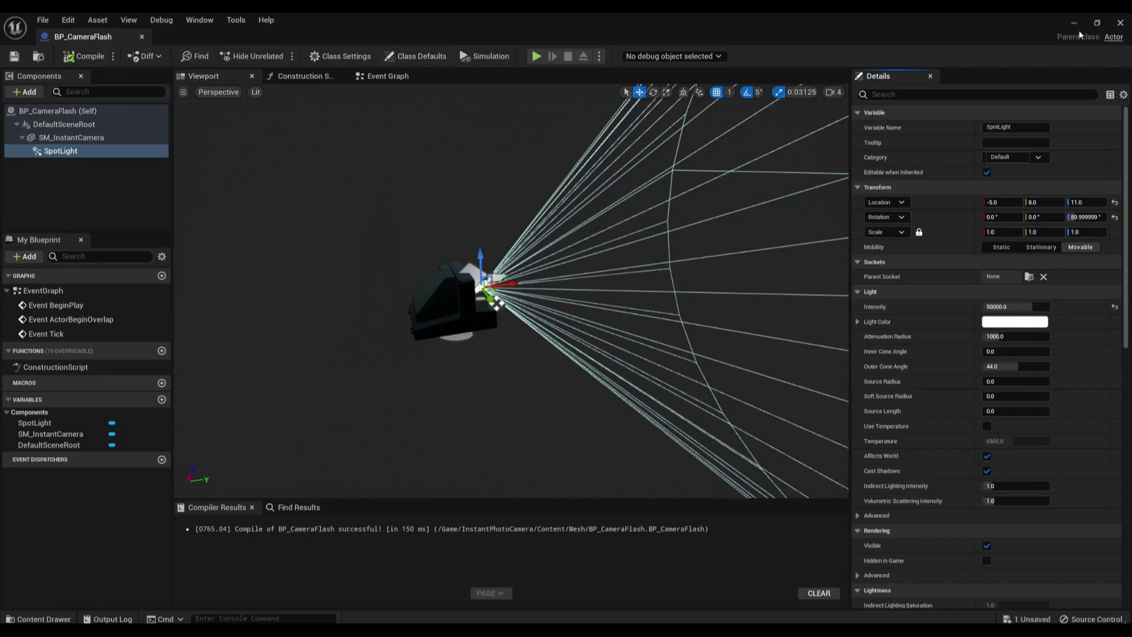
{"action": "left_click", "coordinate": [1078, 26]}
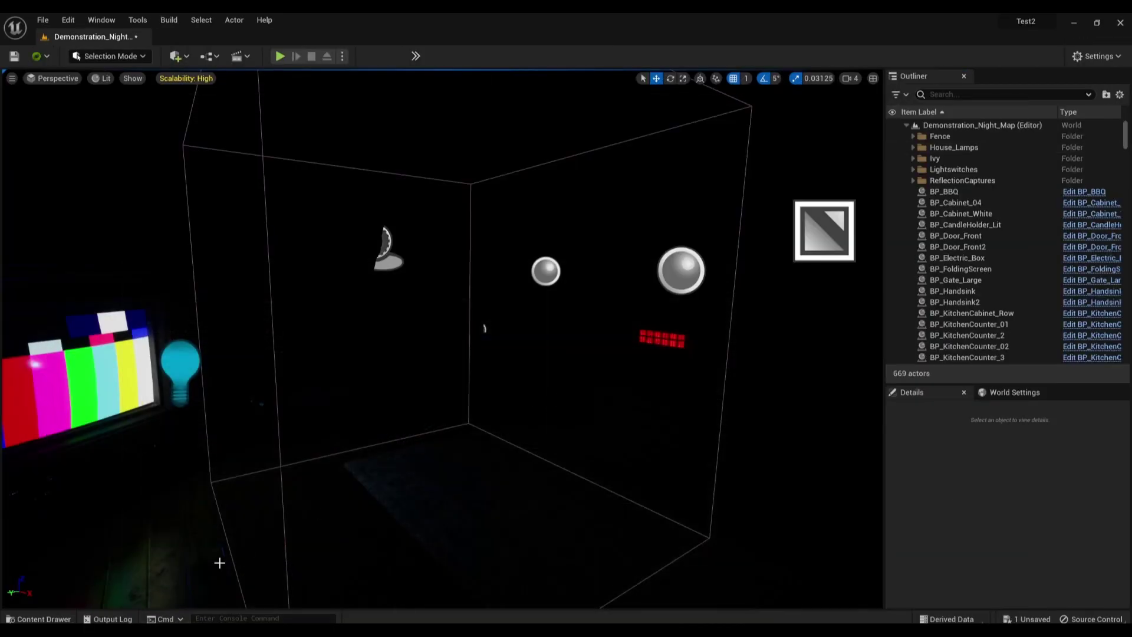
- Drop a BP_CameraFlash actor beside the potted plant at Z 100, rotated 315°
{"action": "left_click", "coordinate": [44, 620]}
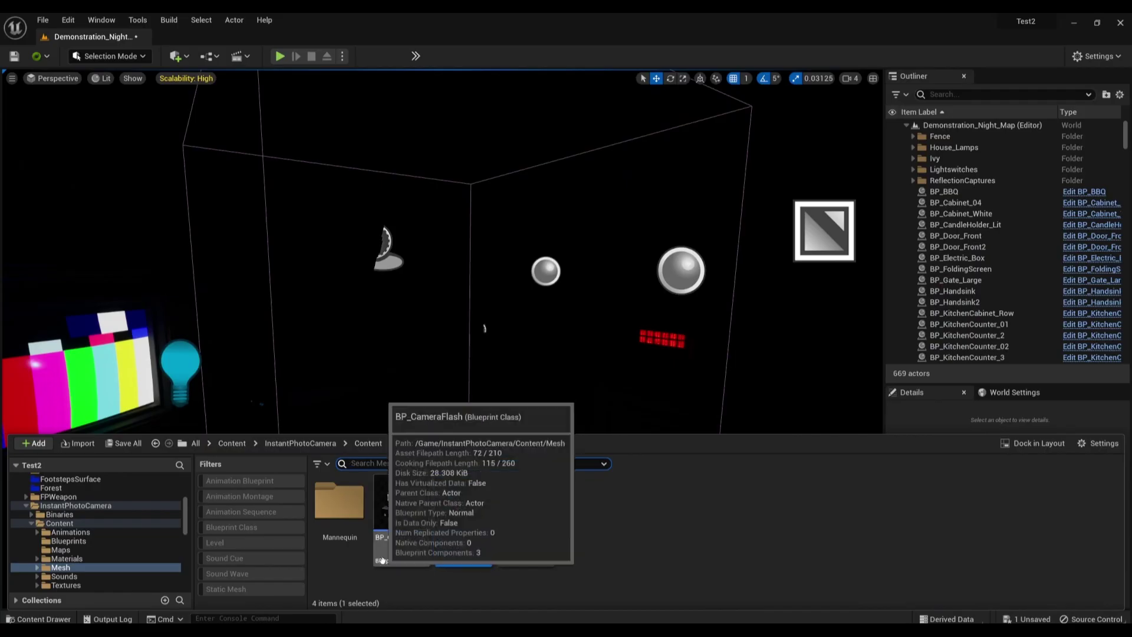
{"action": "mouse_move", "coordinate": [382, 560]}
{"action": "left_mouse_down"}
{"action": "mouse_move", "coordinate": [432, 494]}
{"action": "mouse_move", "coordinate": [440, 312]}
{"action": "mouse_move", "coordinate": [511, 335]}
{"action": "left_mouse_up"}
{"action": "key", "text": "e"}
{"action": "right_click_drag", "start_coordinate": [511, 335], "coordinate": [384, 450]}
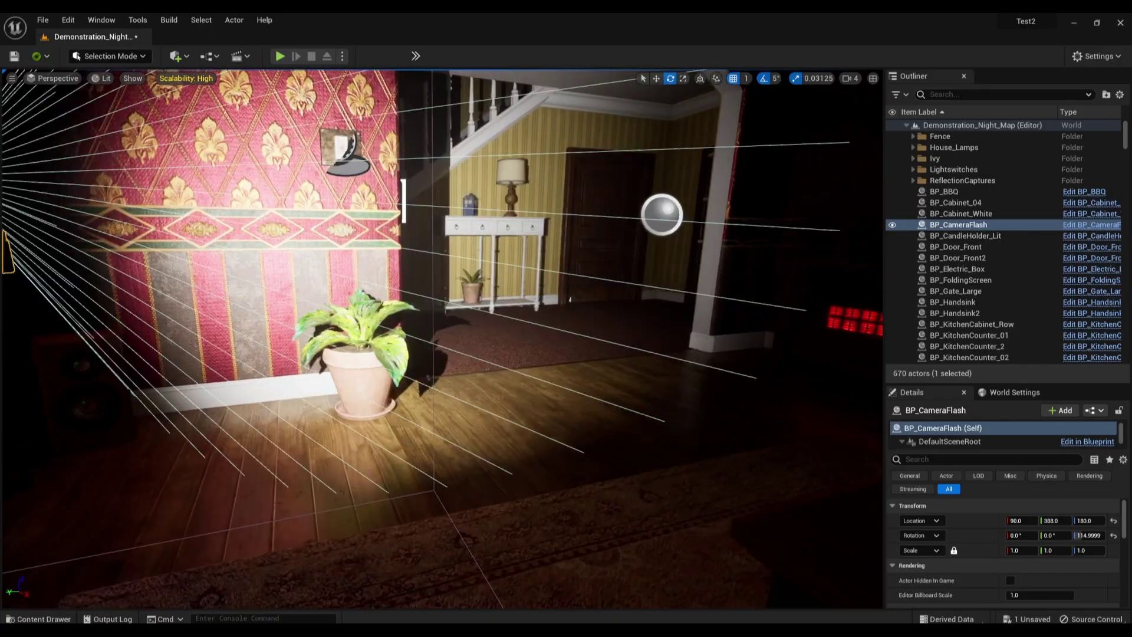
{"action": "key", "text": "w"}
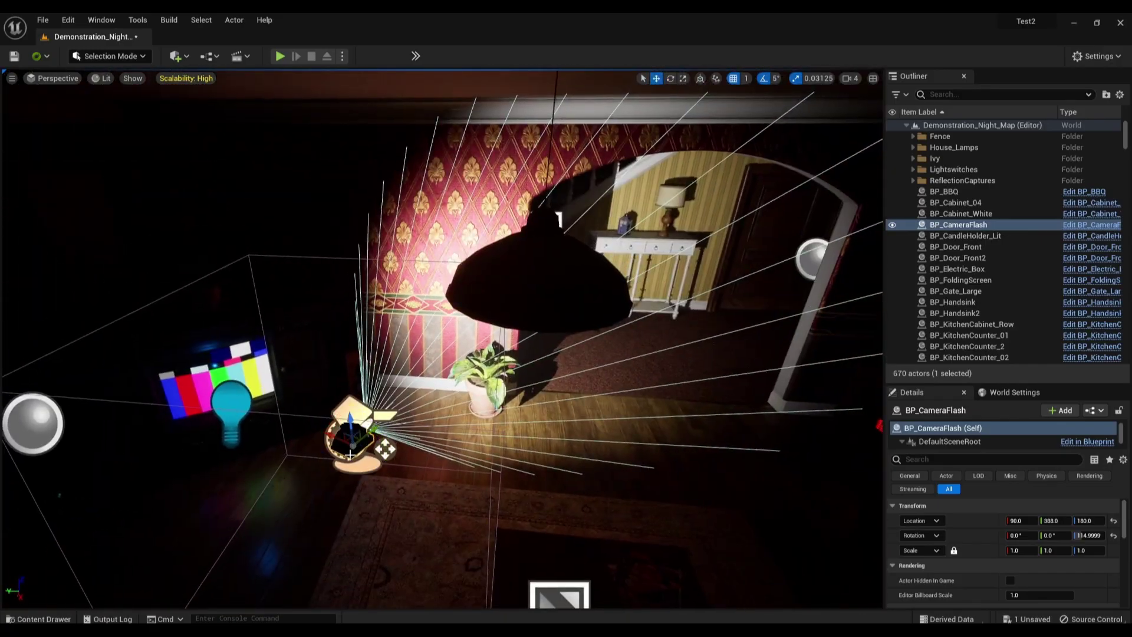
{"action": "left_click_drag", "start_coordinate": [363, 435], "coordinate": [269, 504]}
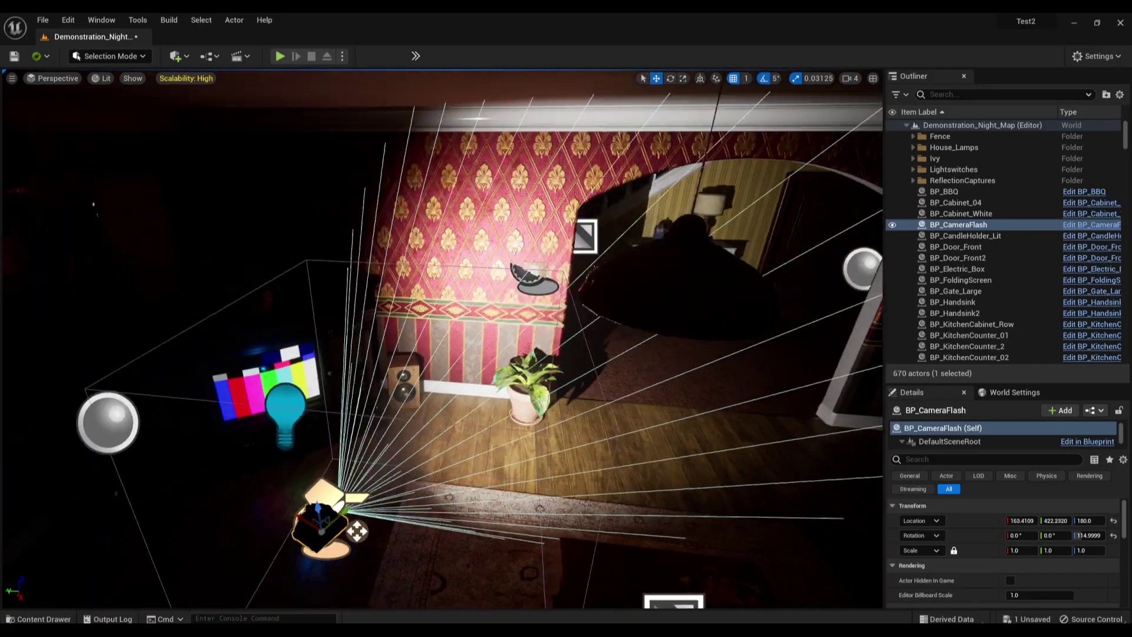
{"action": "right_click_drag", "start_coordinate": [268, 504], "coordinate": [307, 448]}
{"action": "right_click_drag", "start_coordinate": [680, 296], "coordinate": [680, 295]}
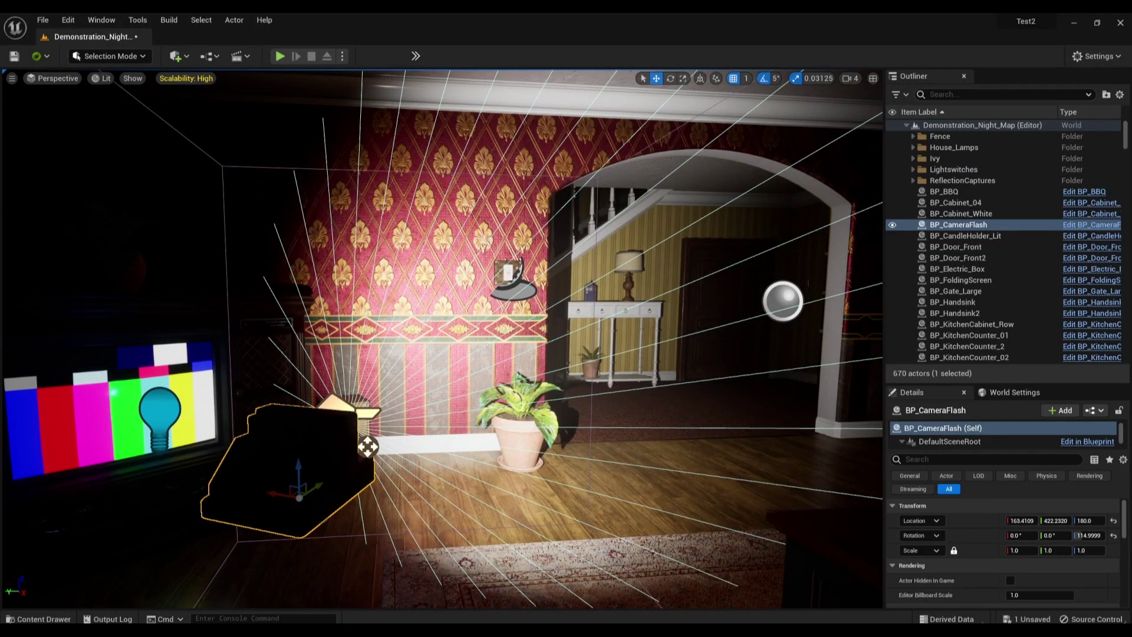
{"action": "left_click", "coordinate": [360, 603]}
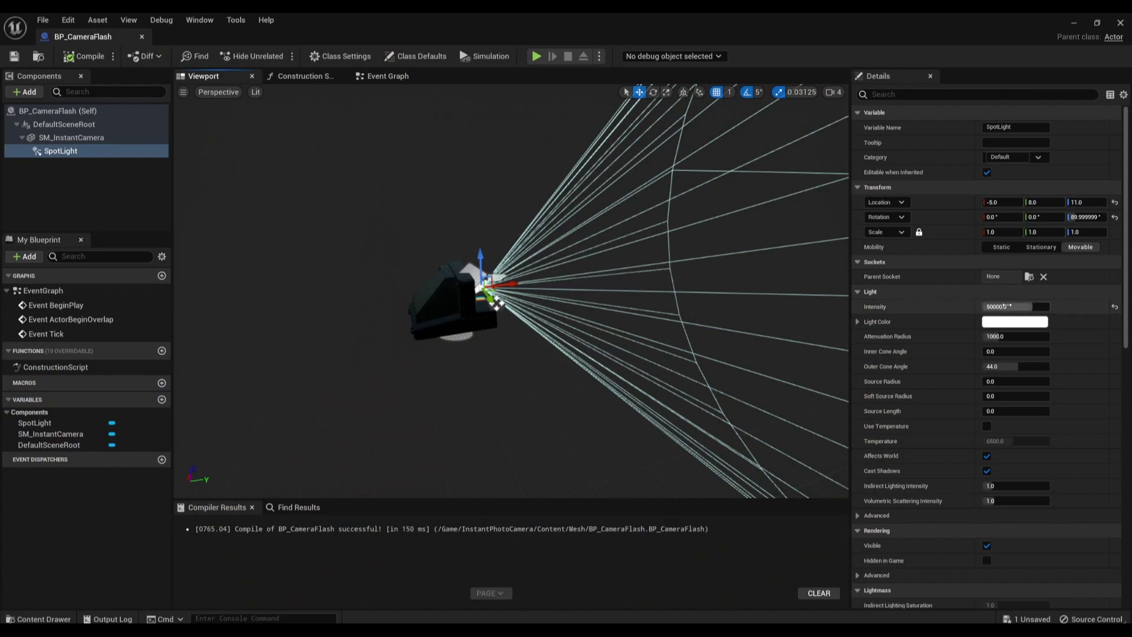
- Lower the SpotLight intensity to 20000 and recompile BP_CameraFlash
{"action": "left_click", "coordinate": [1001, 324]}
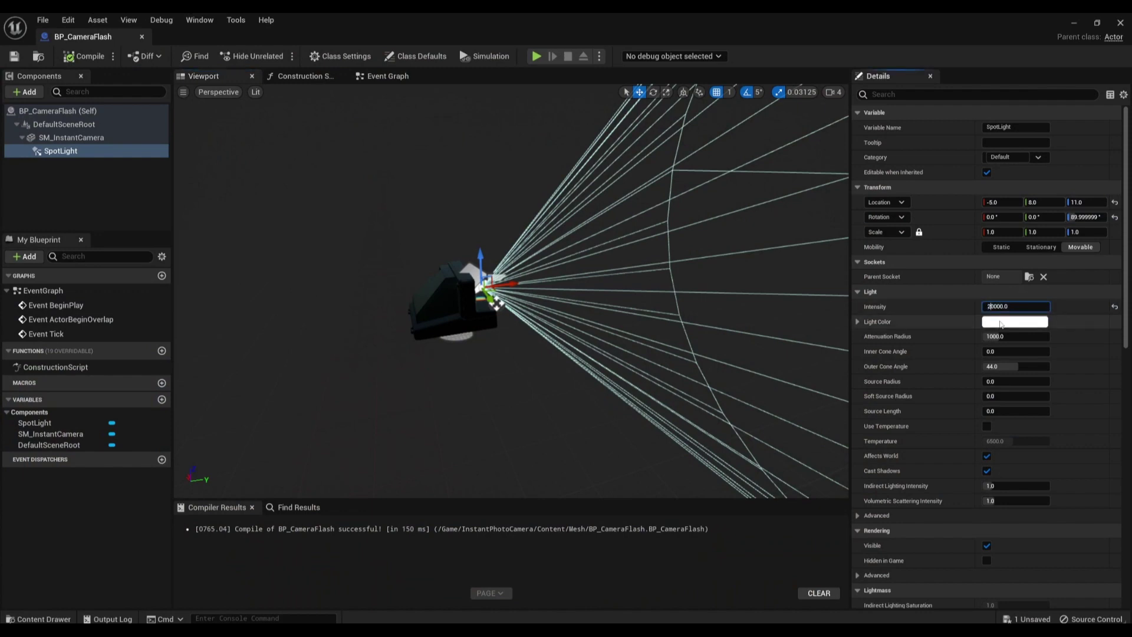
{"action": "left_click", "coordinate": [88, 62]}
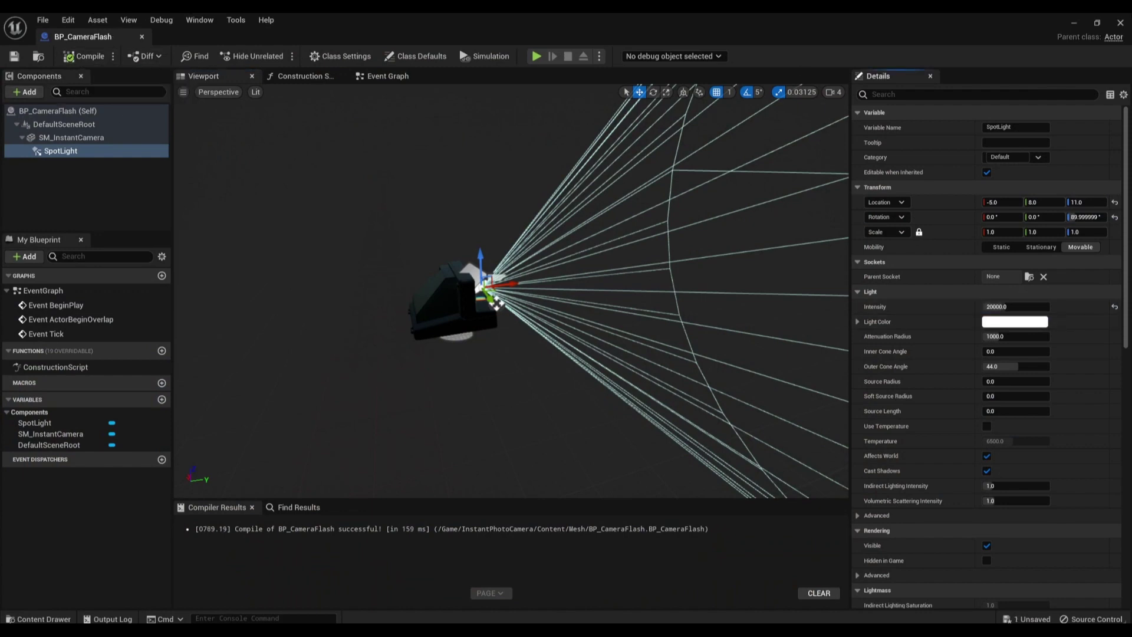
{"action": "left_click", "coordinate": [1076, 23]}
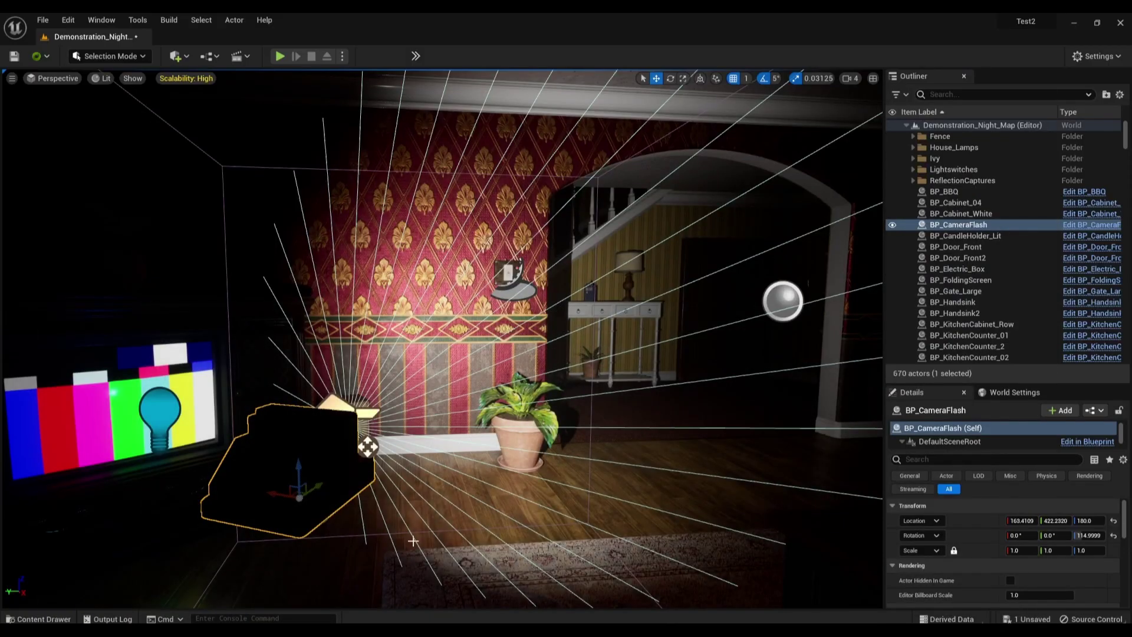
- Delete the test BP_CameraFlash actor from the level and select SM_InstantCamera in the Blueprint
{"action": "left_click_drag", "start_coordinate": [302, 464], "coordinate": [302, 459]}
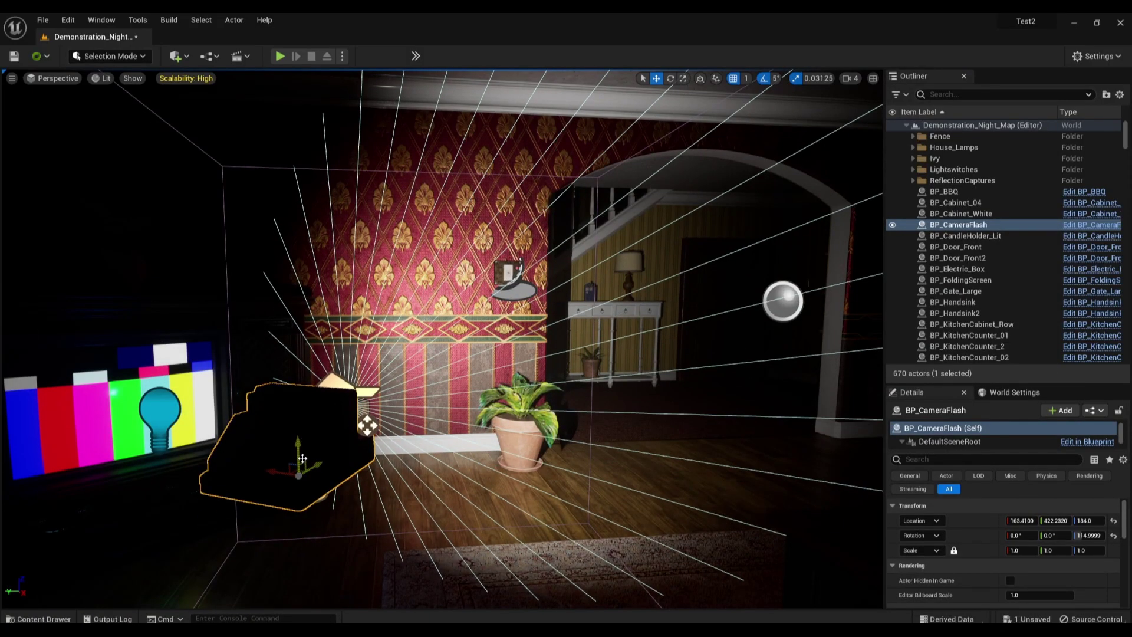
{"action": "key", "text": "Delete"}
{"action": "mouse_move", "coordinate": [322, 619]}
{"action": "left_click", "coordinate": [372, 587]}
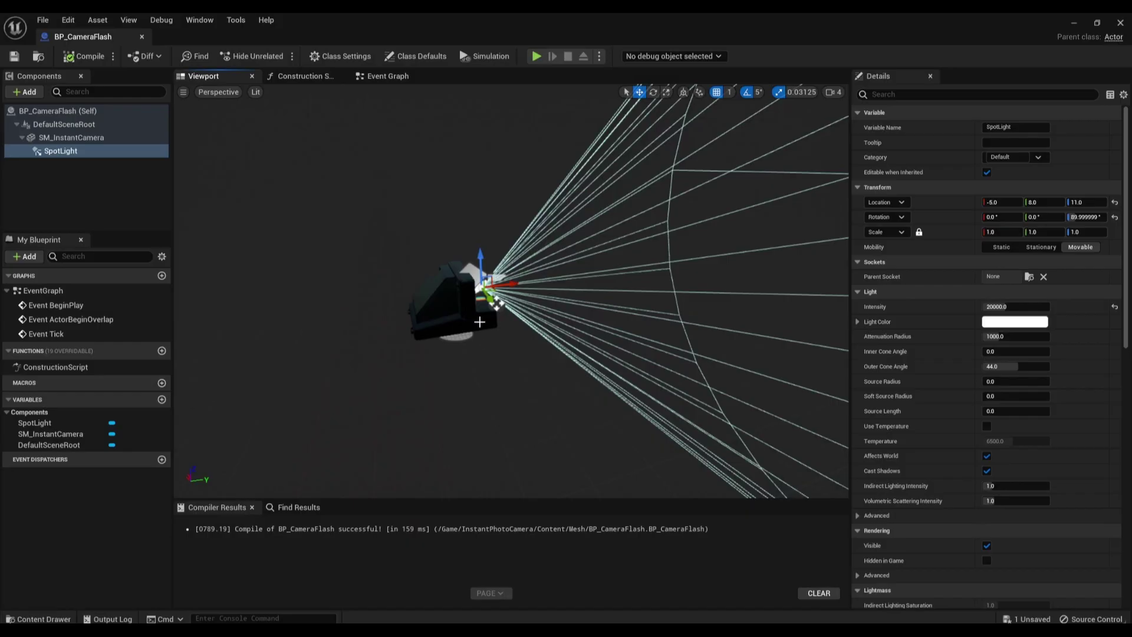
{"action": "left_click", "coordinate": [469, 290]}
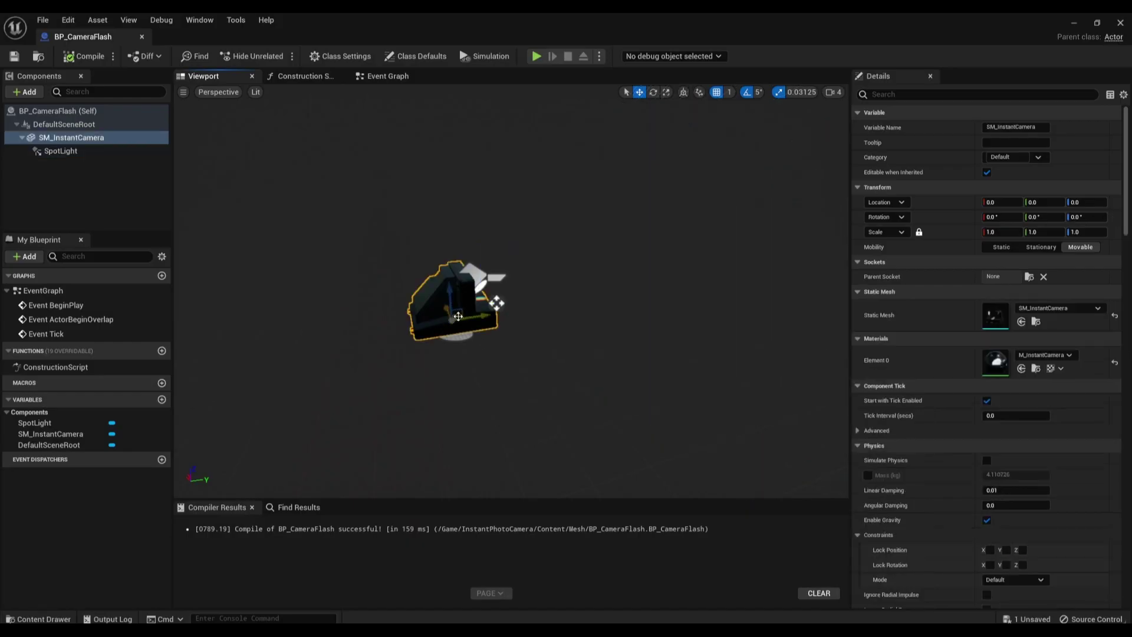
- Filter Details for collision, set SM_InstantCamera's Collision Presets to NoCollision, and compile
{"action": "left_click", "coordinate": [928, 95]}
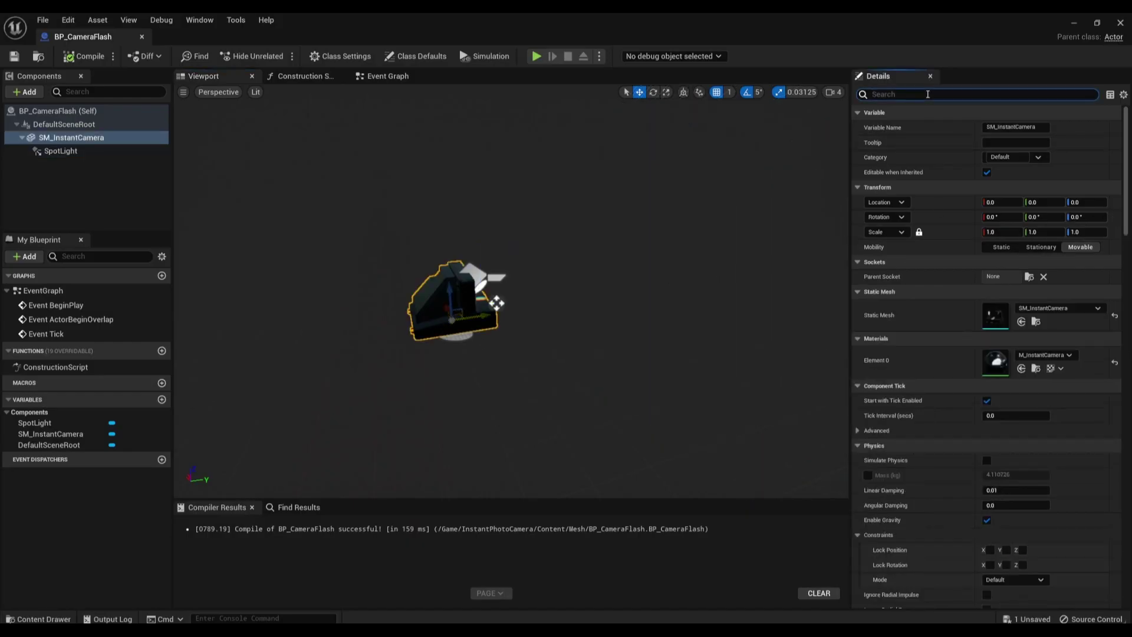
{"action": "type", "text": "coll"}
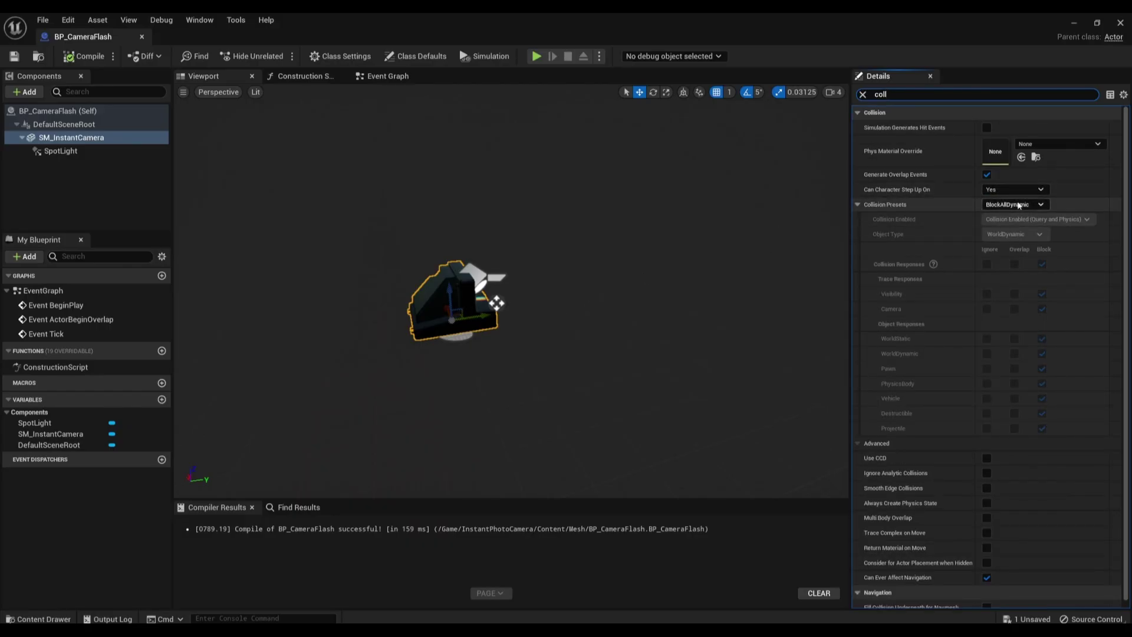
{"action": "left_click", "coordinate": [1020, 204]}
{"action": "left_click", "coordinate": [1010, 236]}
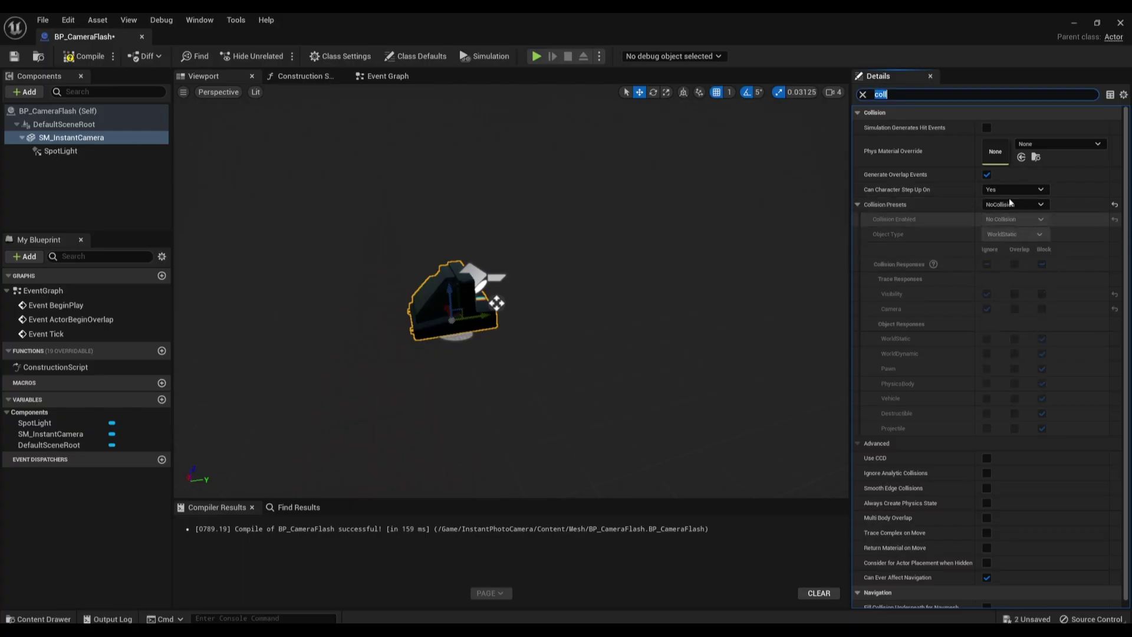
{"action": "left_click", "coordinate": [90, 56]}
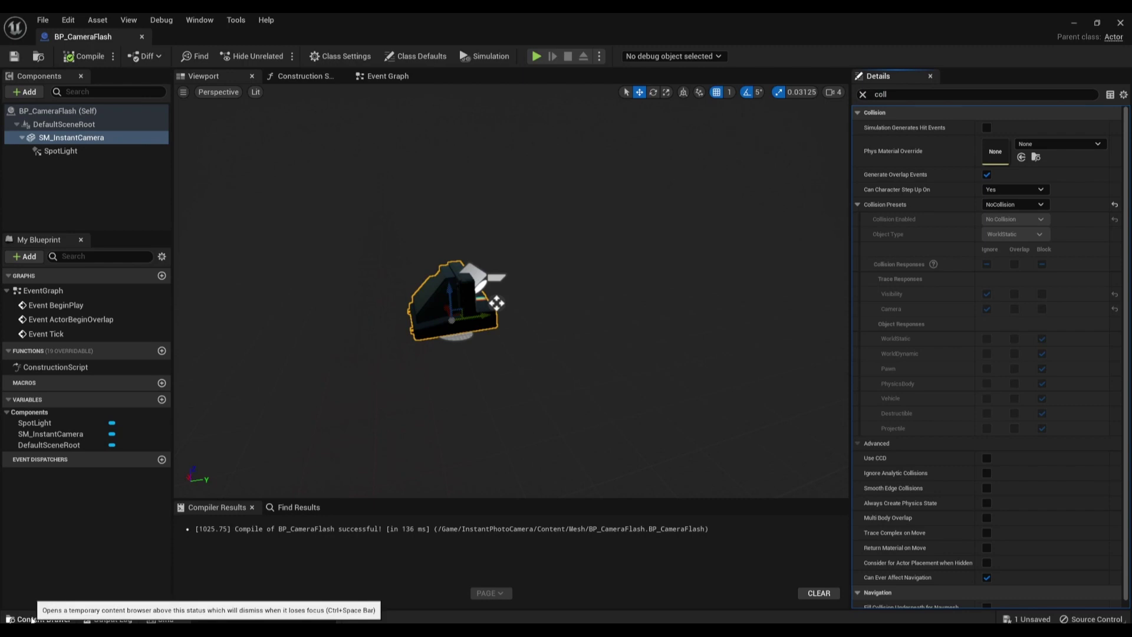
- Copy BP_FirstPersonCharacter from FirstPerson/Blueprints into the InstantPhotoCamera folder
{"action": "left_click", "coordinate": [33, 620]}
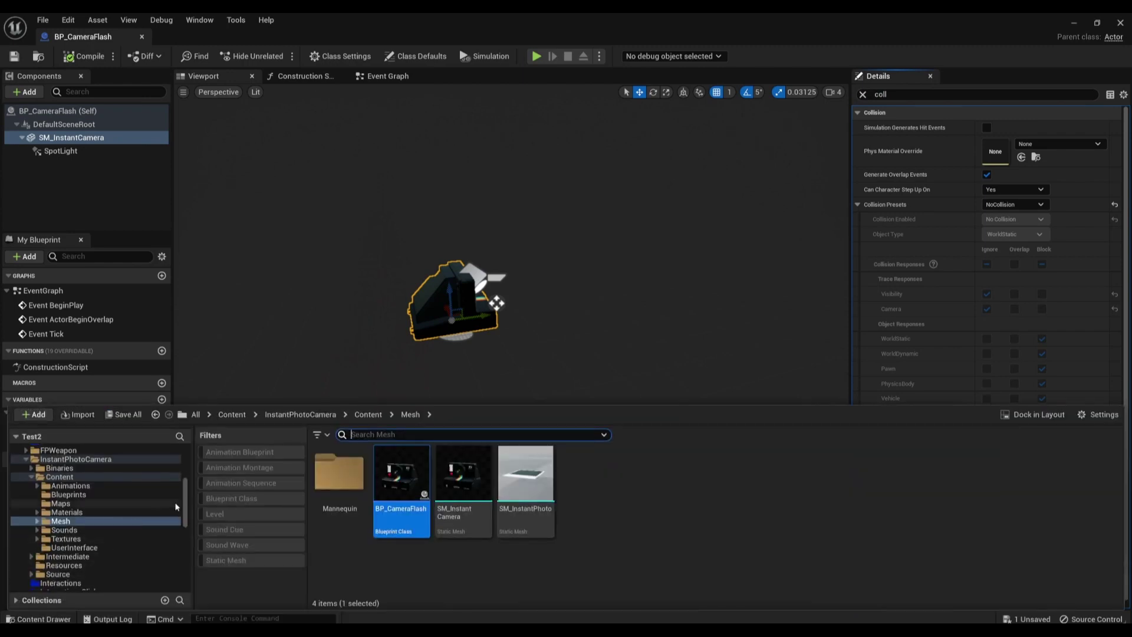
{"action": "left_click_drag", "start_coordinate": [187, 503], "coordinate": [189, 486]}
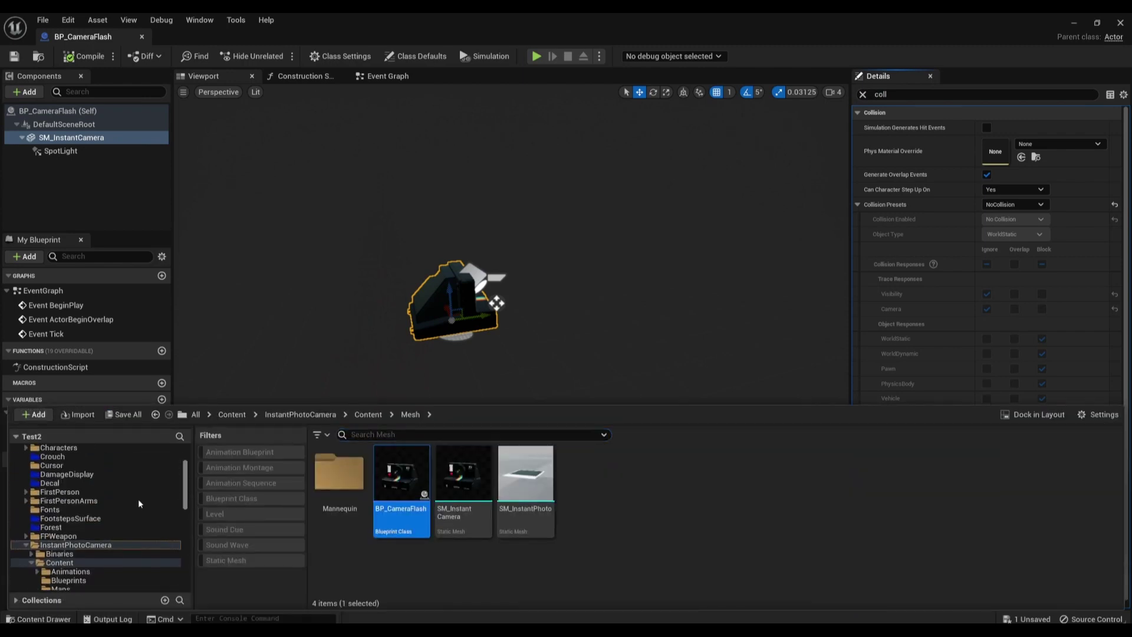
{"action": "scroll", "coordinate": [70, 567], "scroll_direction": "up", "scroll_amount": 5}
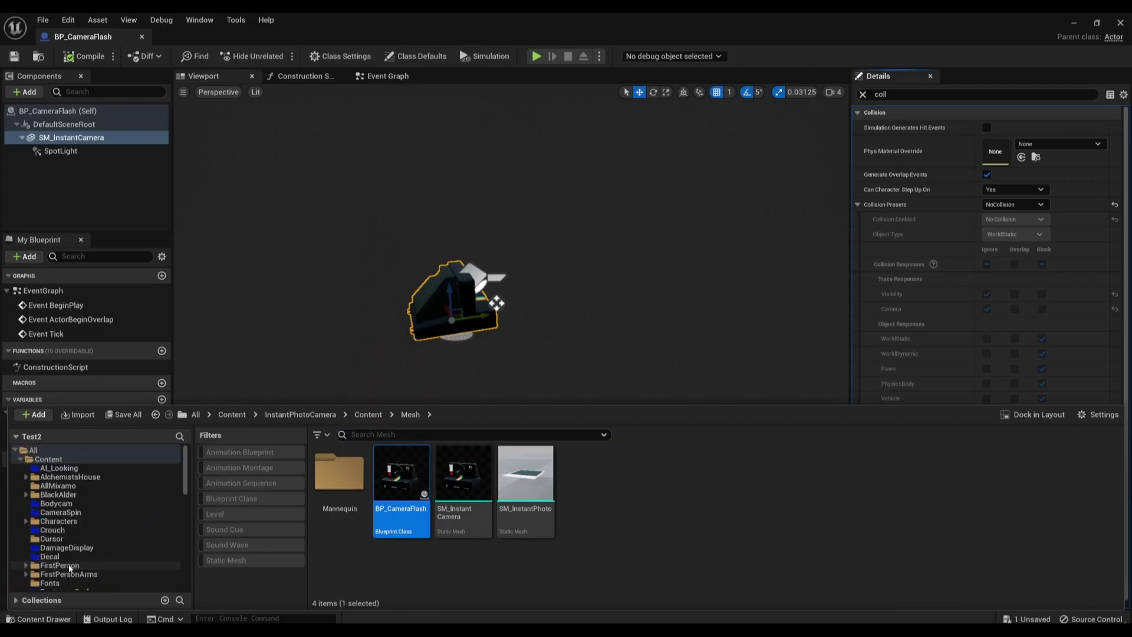
{"action": "scroll", "coordinate": [70, 567], "scroll_direction": "down", "scroll_amount": 2}
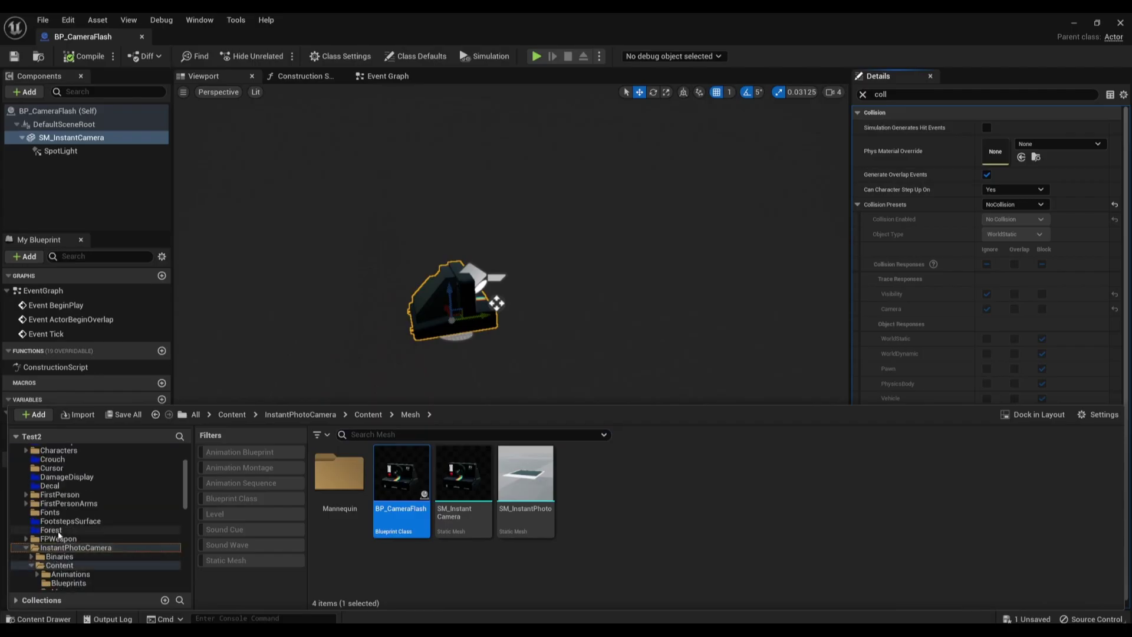
{"action": "left_click", "coordinate": [65, 496]}
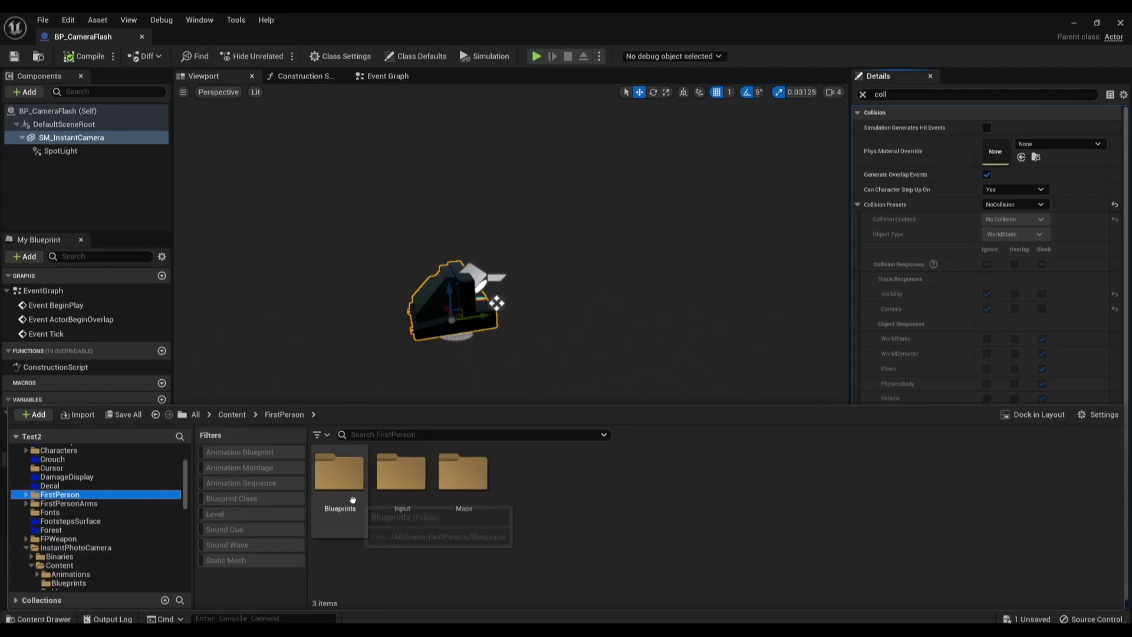
{"action": "double_click", "coordinate": [339, 472]}
{"action": "left_click", "coordinate": [323, 483]}
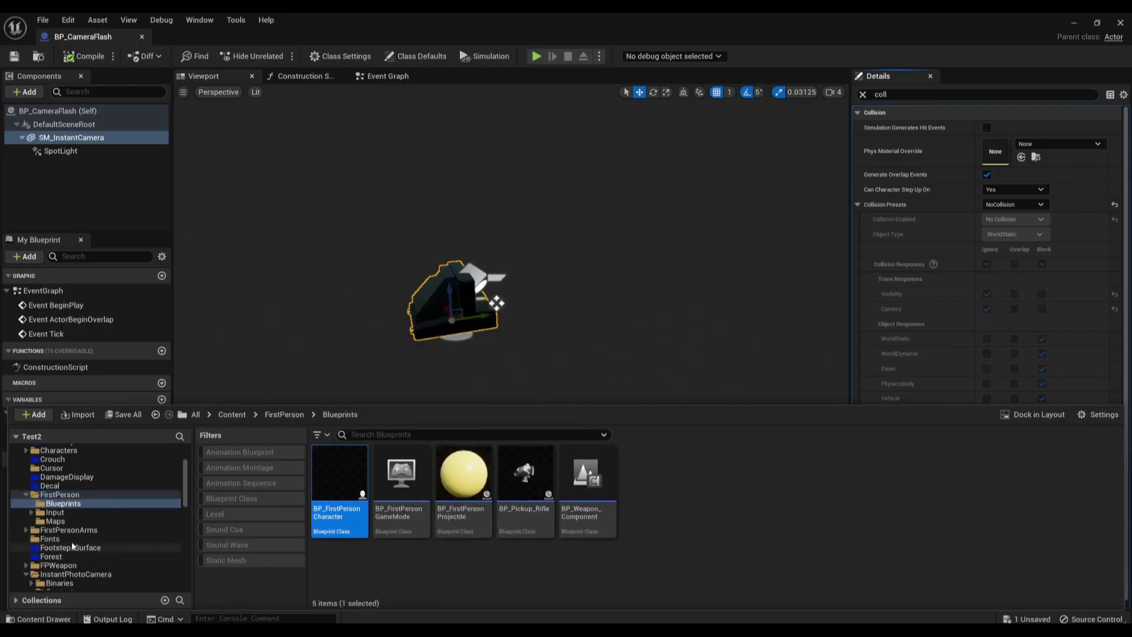
{"action": "scroll", "coordinate": [85, 554], "scroll_direction": "down", "scroll_amount": 3}
{"action": "scroll", "coordinate": [104, 532], "scroll_direction": "down", "scroll_amount": 2}
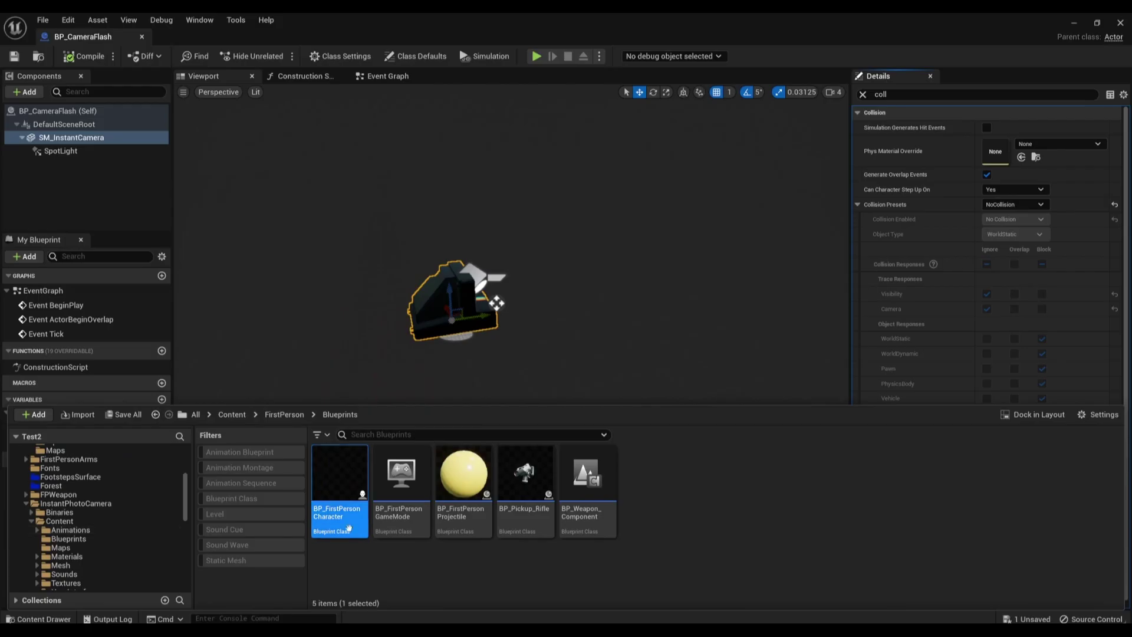
{"action": "left_click_drag", "start_coordinate": [339, 490], "coordinate": [73, 511]}
{"action": "left_click", "coordinate": [94, 541]}
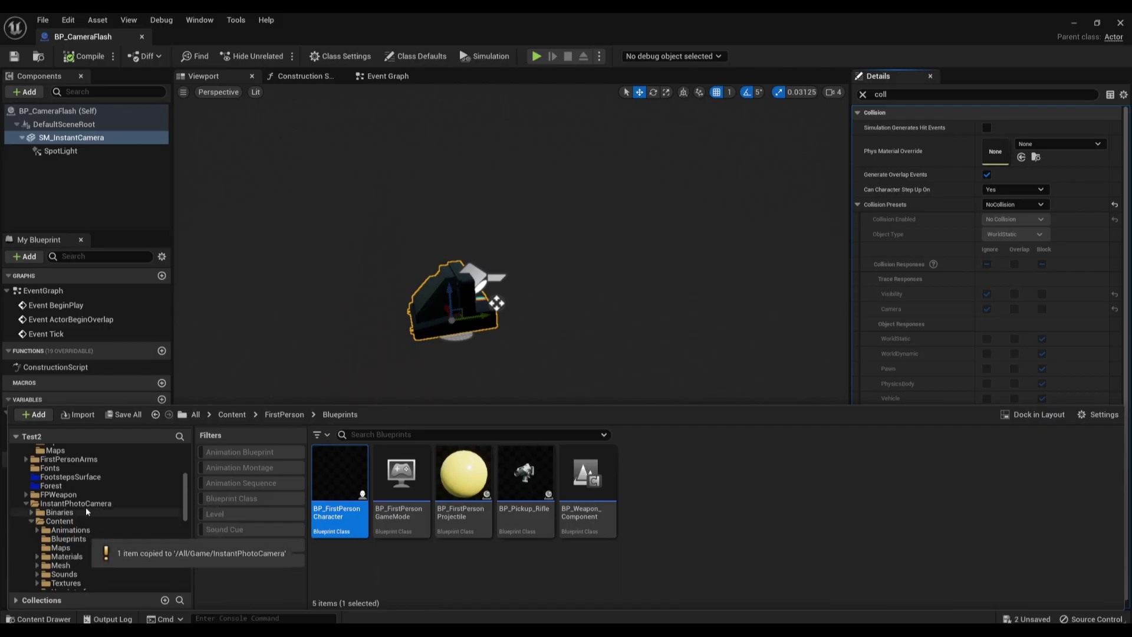
{"action": "left_click", "coordinate": [75, 503]}
- Rename the copy to BP_FirstPersonCharacterInstantCamera and open it in the Blueprint editor
{"action": "left_click", "coordinate": [665, 522]}
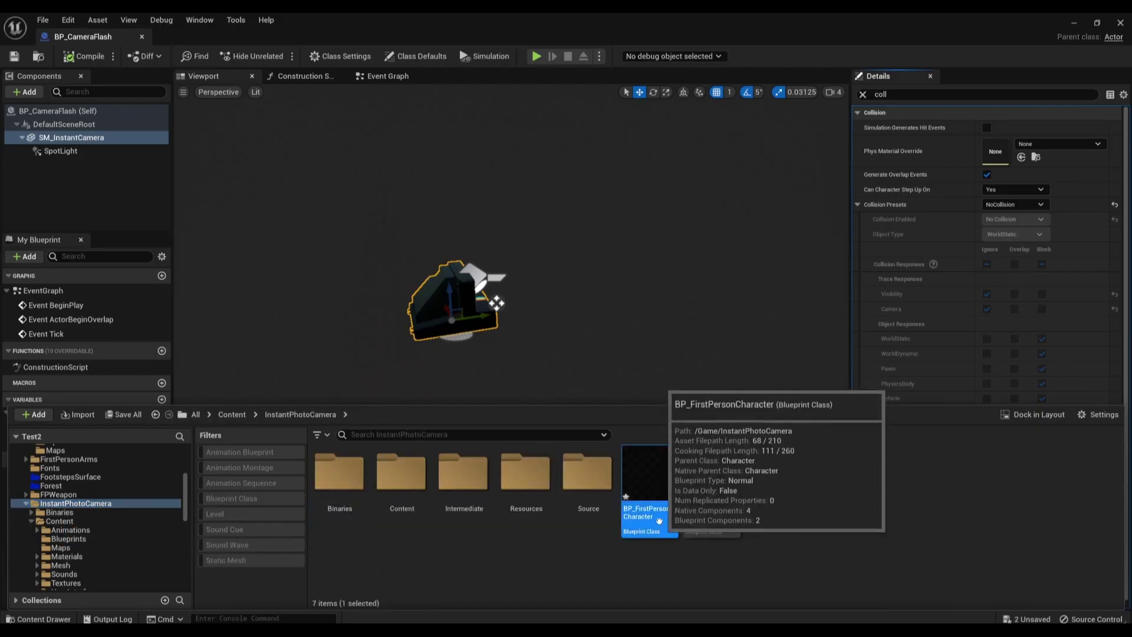
{"action": "key", "text": "F2"}
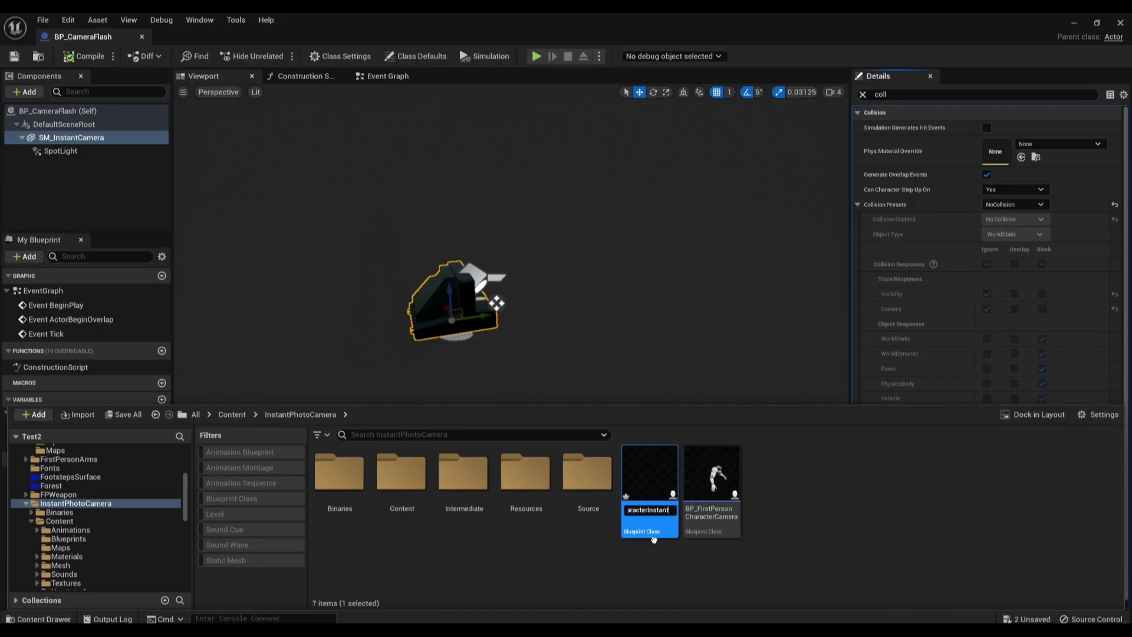
{"action": "key", "text": "Return"}
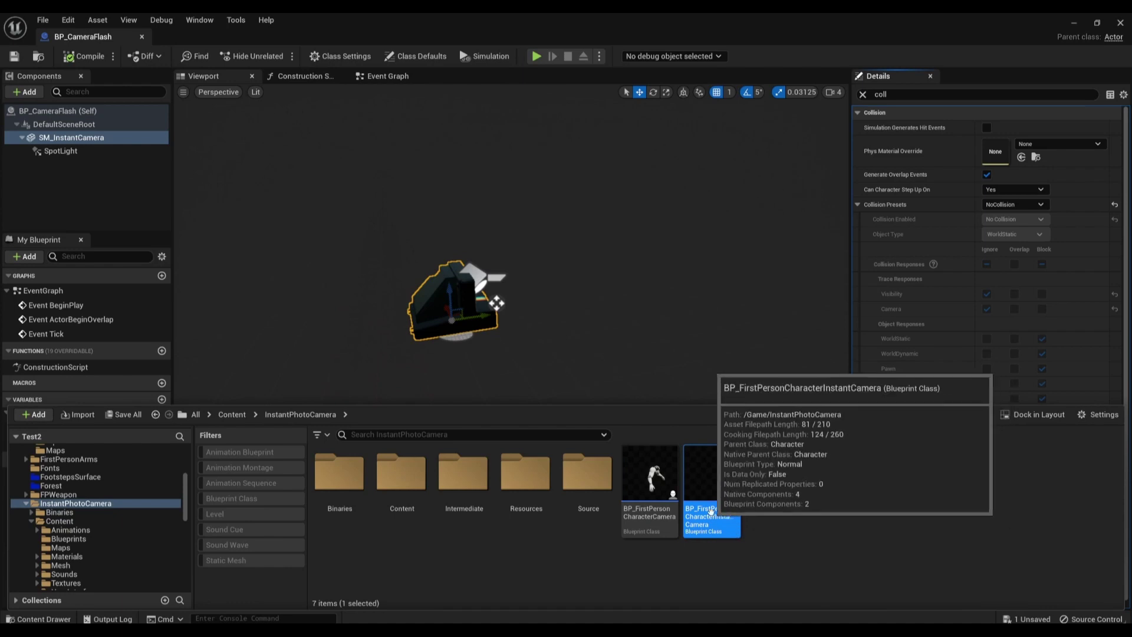
{"action": "double_click", "coordinate": [710, 508]}
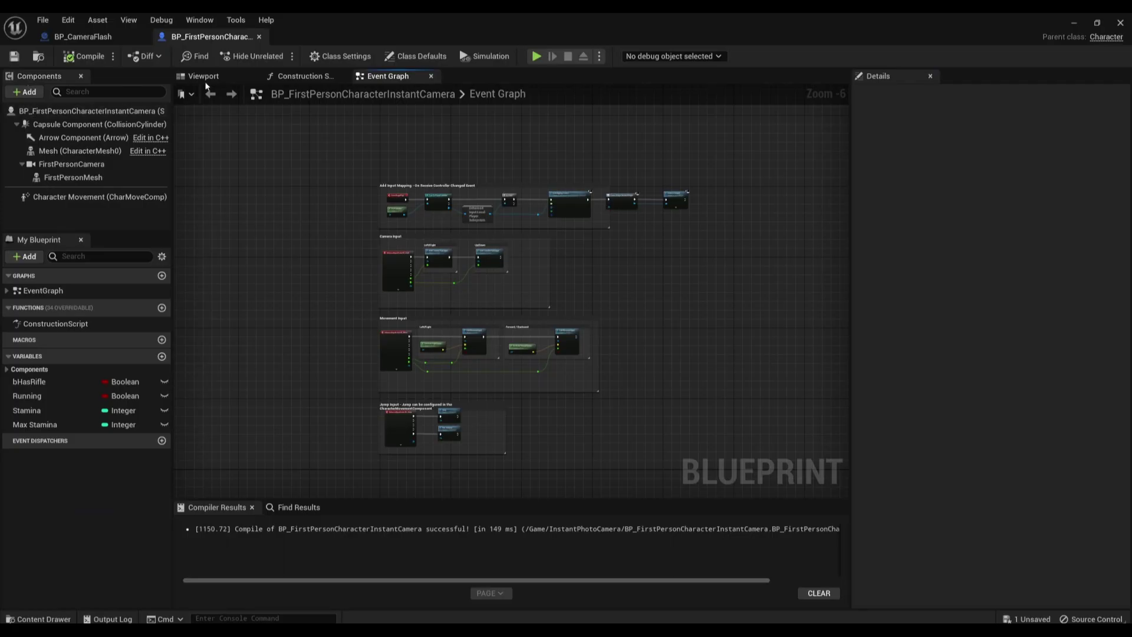
- Add a Child Actor component under the capsule with Child Actor Class BP_CameraFlash
{"action": "left_click", "coordinate": [203, 77]}
{"action": "left_click", "coordinate": [89, 111]}
{"action": "left_click", "coordinate": [37, 96]}
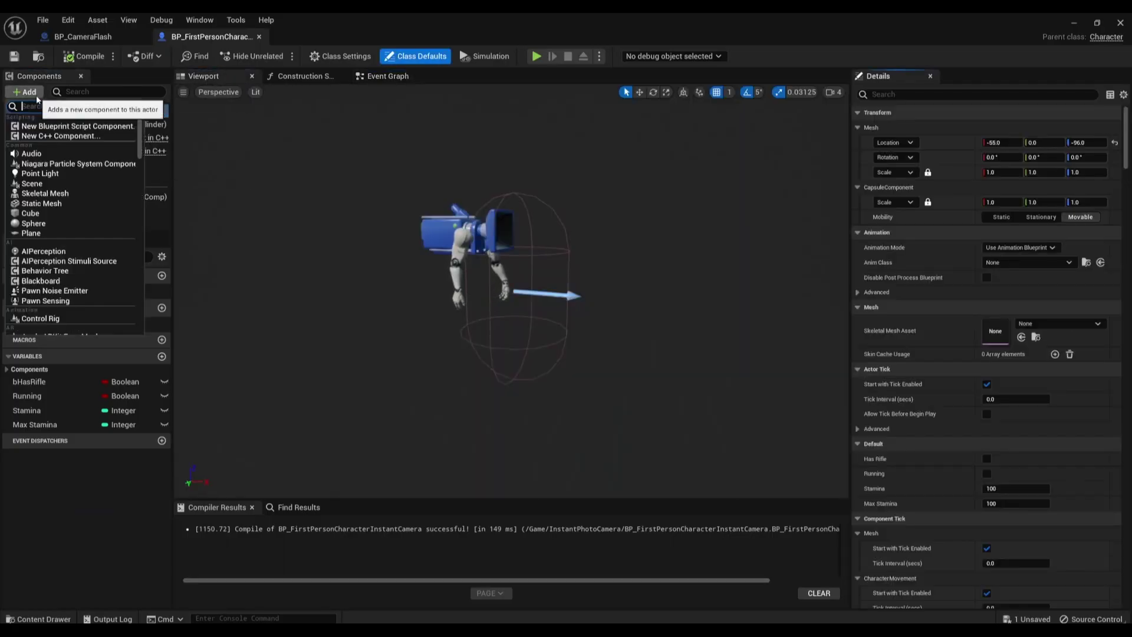
{"action": "type", "text": "chl"}
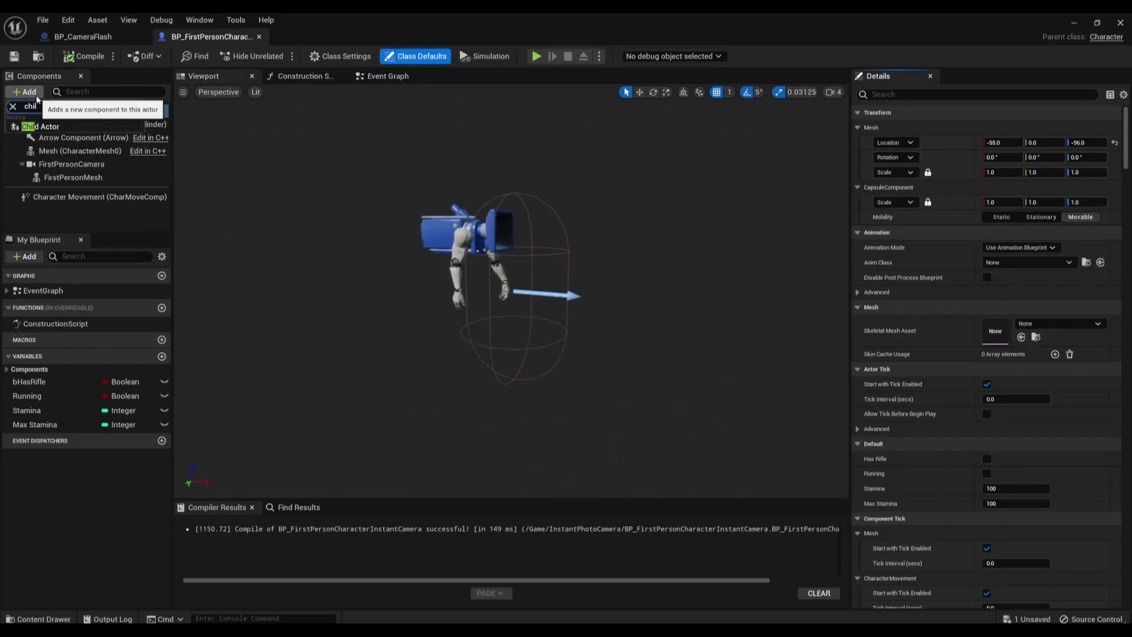
{"action": "left_click", "coordinate": [34, 126]}
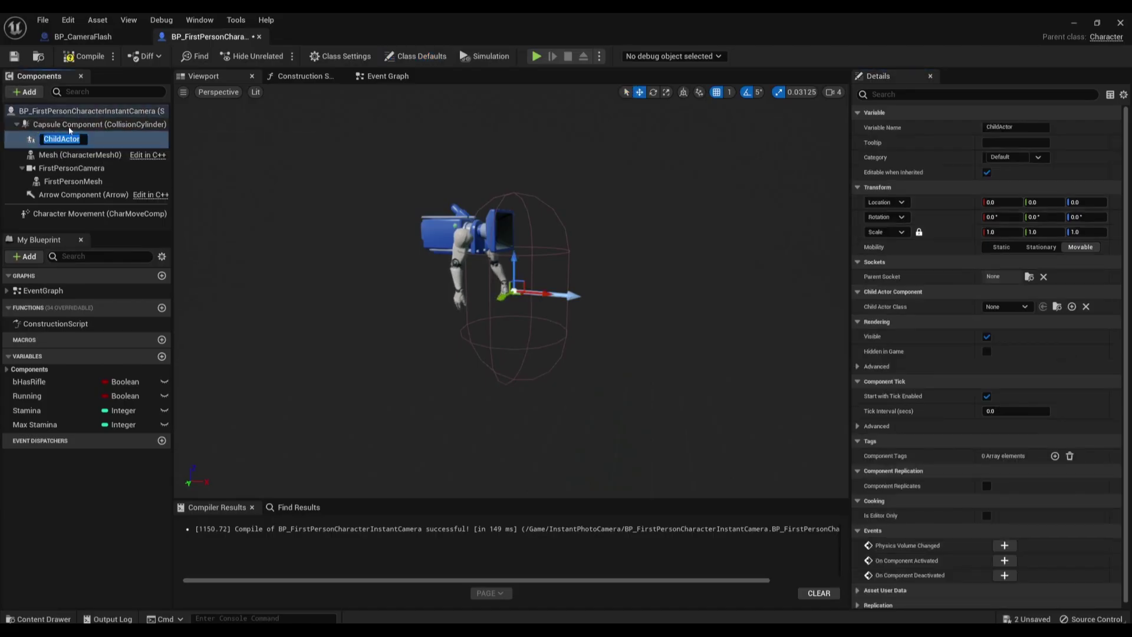
{"action": "left_click", "coordinate": [69, 125]}
{"action": "left_click", "coordinate": [88, 140]}
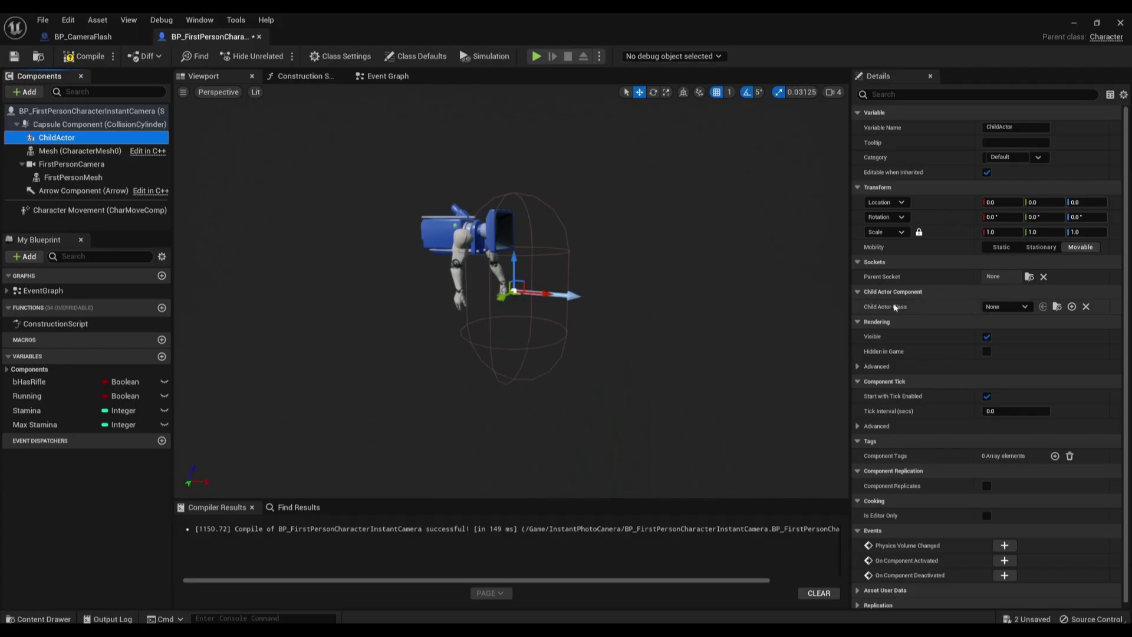
{"action": "left_click", "coordinate": [998, 308]}
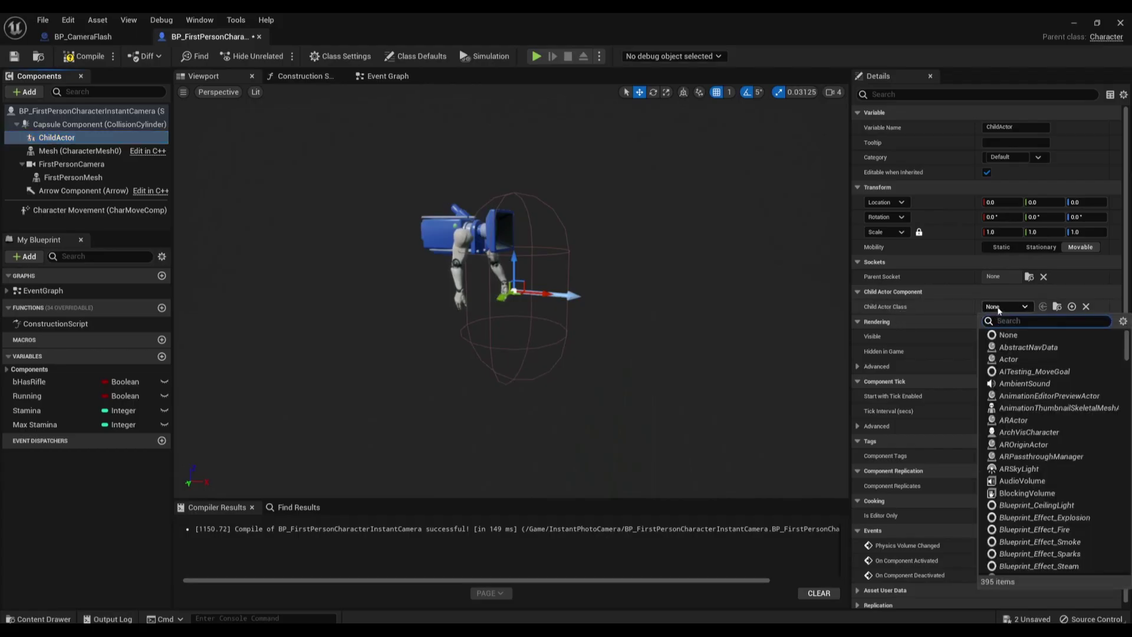
{"action": "type", "text": "cam"}
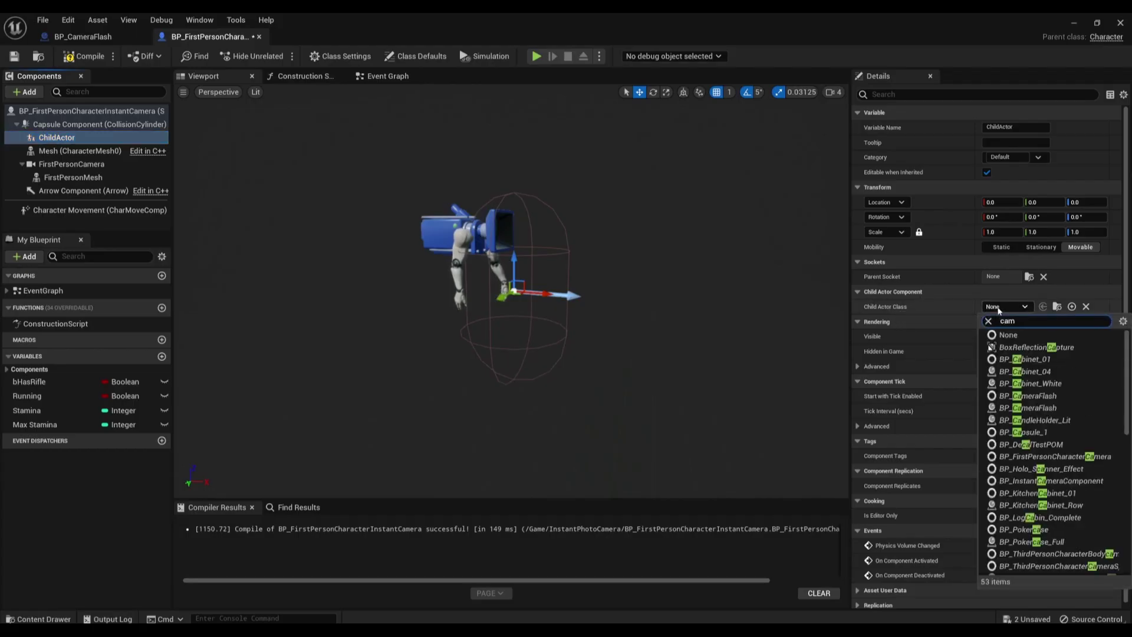
{"action": "type", "text": "e"}
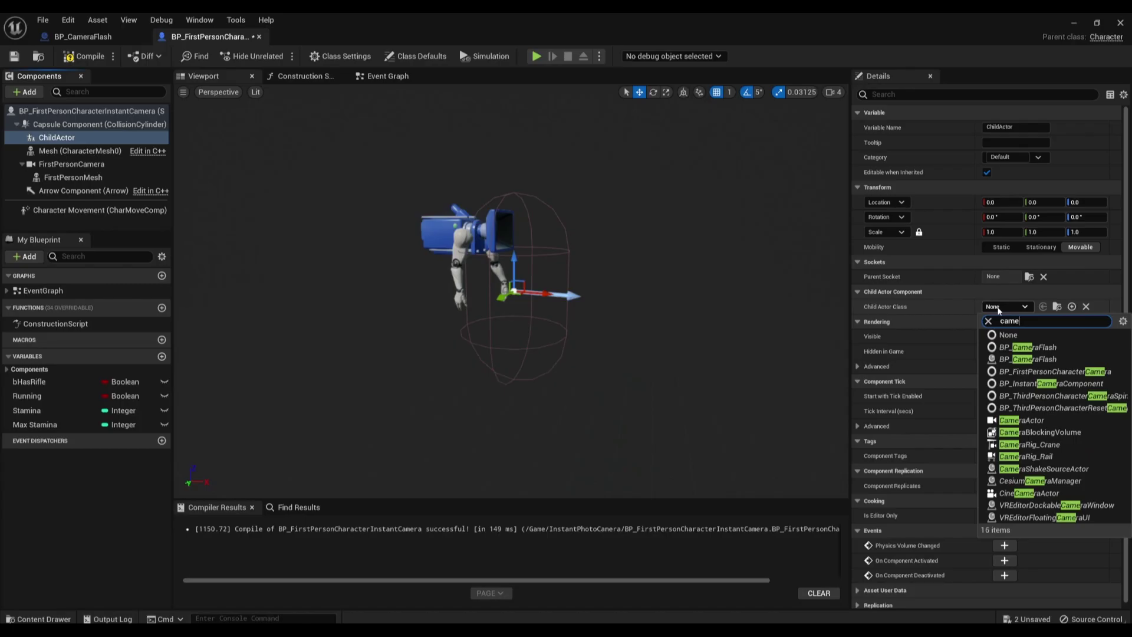
{"action": "left_click", "coordinate": [1018, 360]}
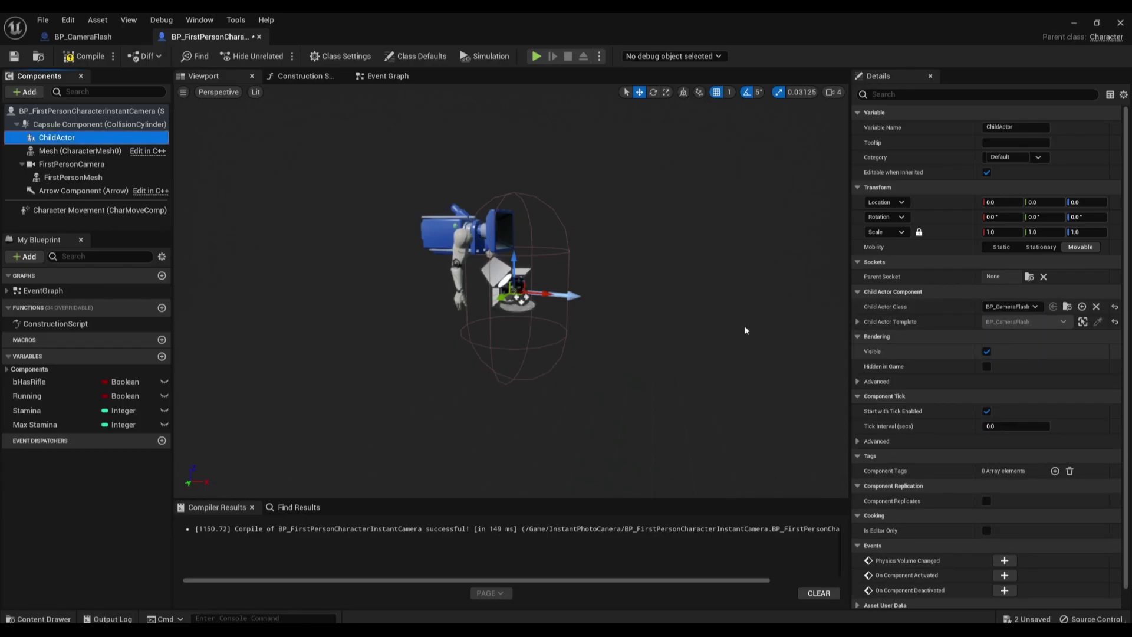
- Rotate the BP_CameraFlash child actor to yaw -90
{"action": "key", "text": "e"}
{"action": "scroll", "coordinate": [548, 283], "scroll_direction": "up", "scroll_amount": 5}
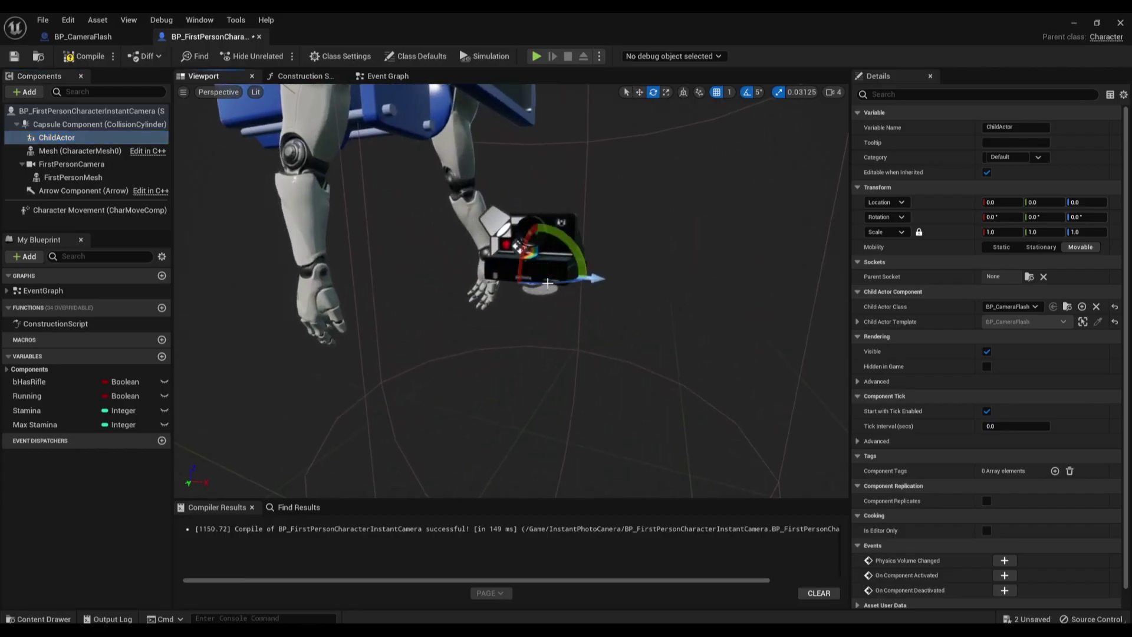
{"action": "left_click_drag", "start_coordinate": [548, 283], "coordinate": [643, 321]}
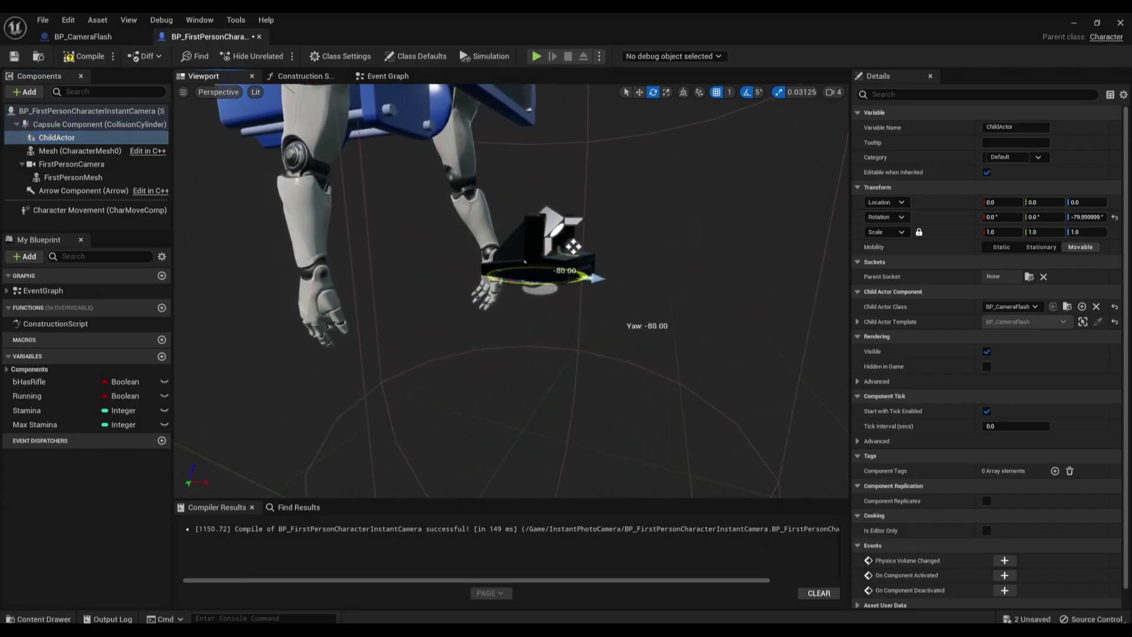
{"action": "mouse_move", "coordinate": [574, 247]}
{"action": "left_mouse_down"}
{"action": "mouse_move", "coordinate": [563, 334]}
{"action": "mouse_move", "coordinate": [548, 227]}
{"action": "left_mouse_up"}
{"action": "scroll", "coordinate": [561, 306], "scroll_direction": "down", "scroll_amount": 5}
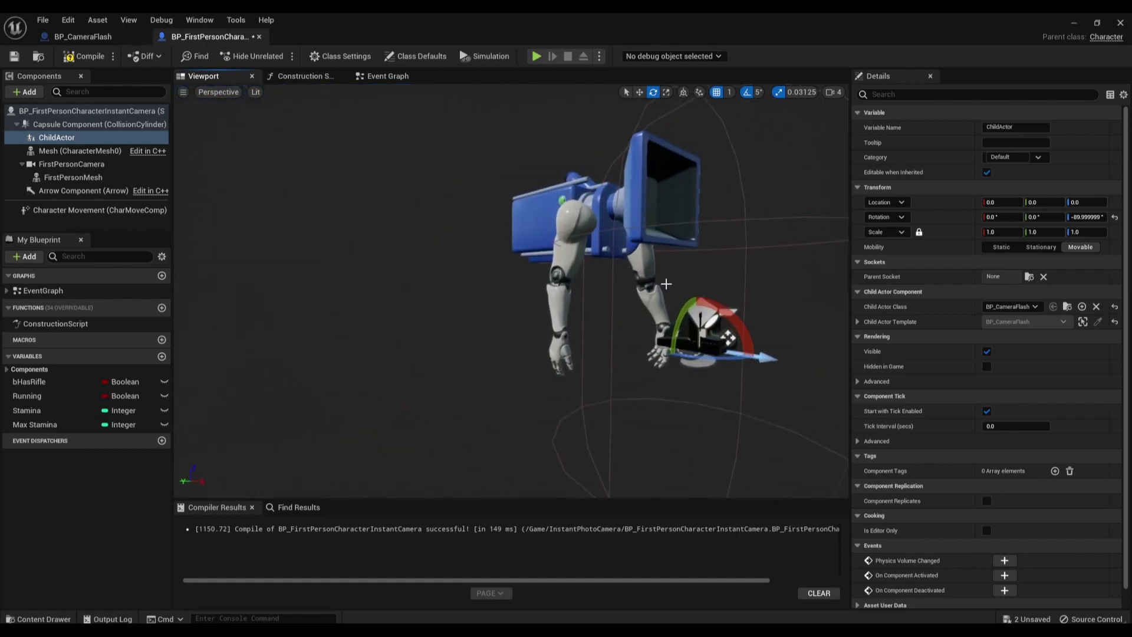
{"action": "left_click", "coordinate": [548, 227]}
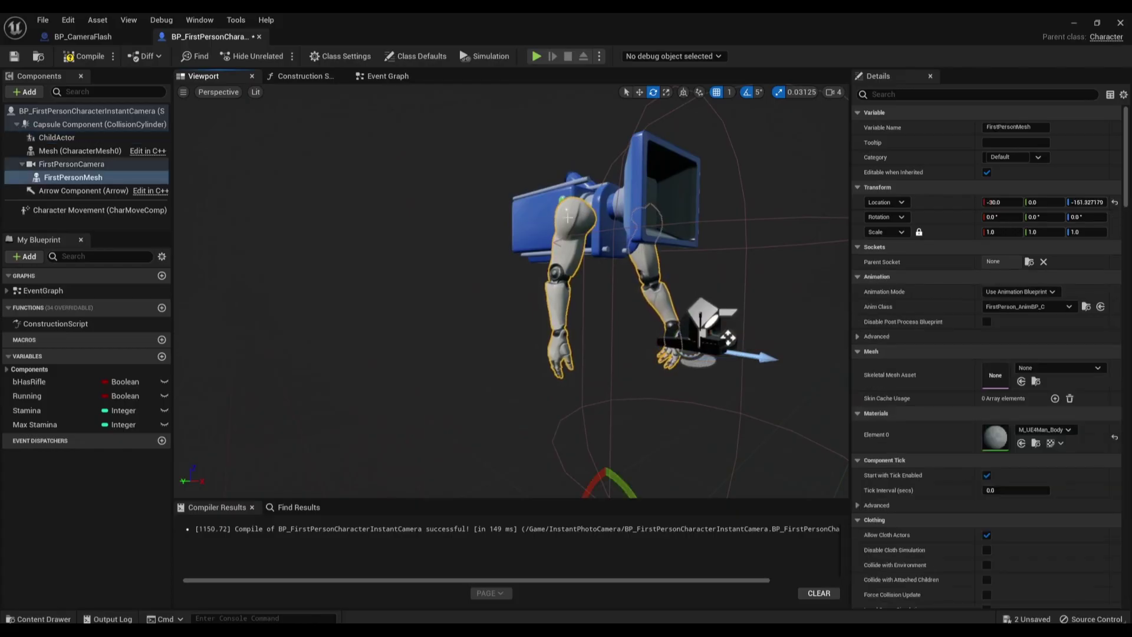
- Delete the first-person arms mesh and narrow the capsule radius to about 43.6
{"action": "key", "text": "Delete"}
{"action": "left_click", "coordinate": [578, 209]}
{"action": "key", "text": "e"}
{"action": "key", "text": "f"}
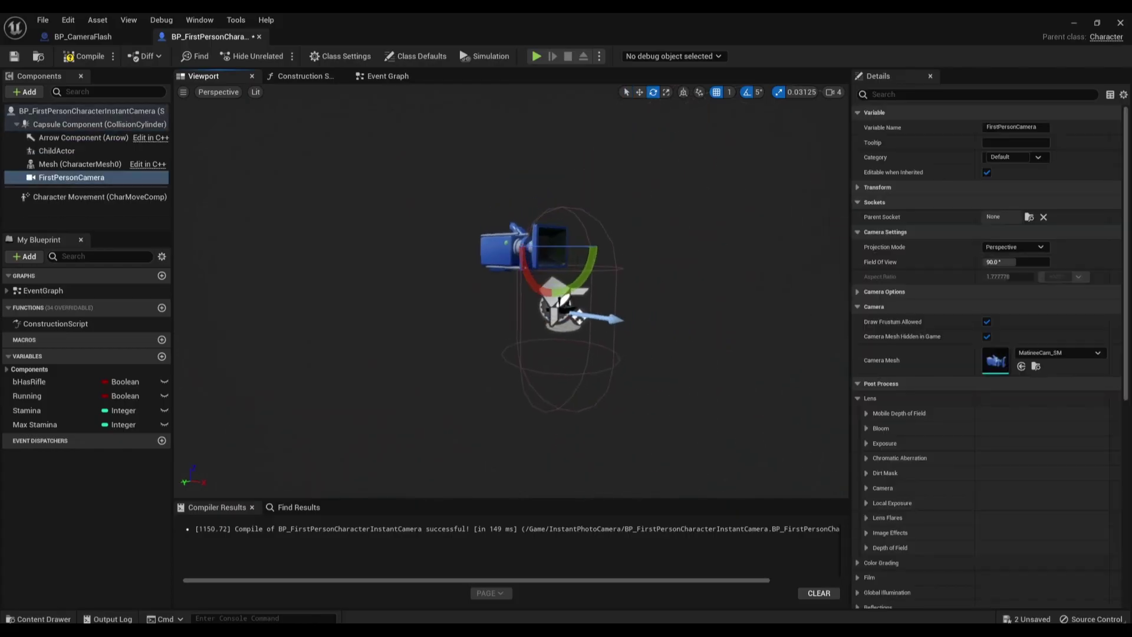
{"action": "key", "text": "q"}
{"action": "left_click", "coordinate": [568, 345]}
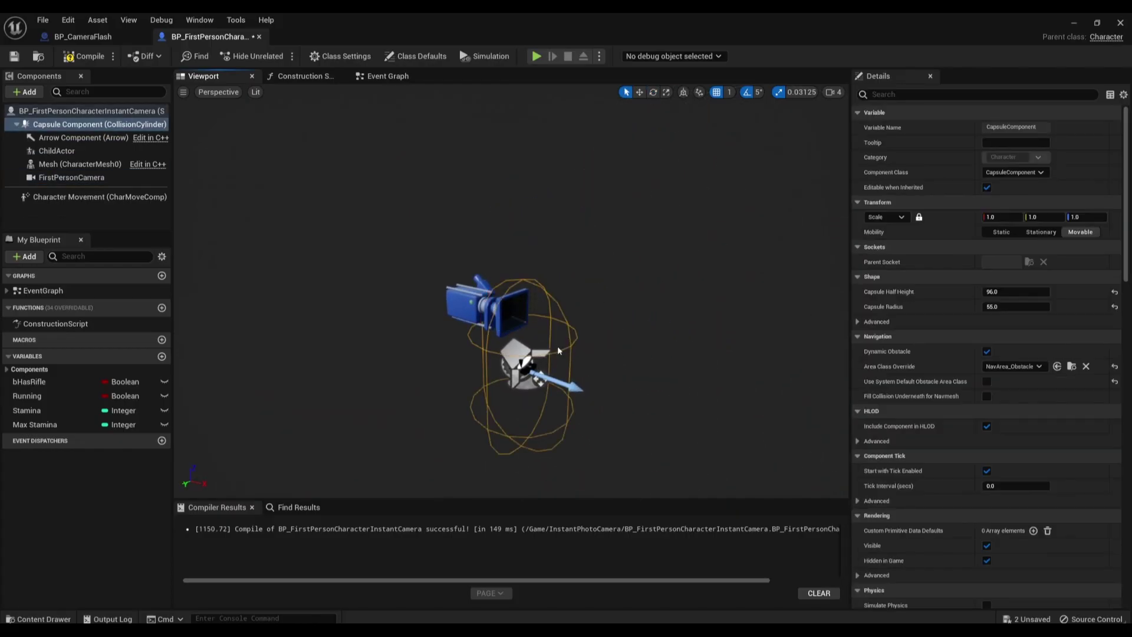
{"action": "left_click_drag", "start_coordinate": [1016, 307], "coordinate": [997, 306]}
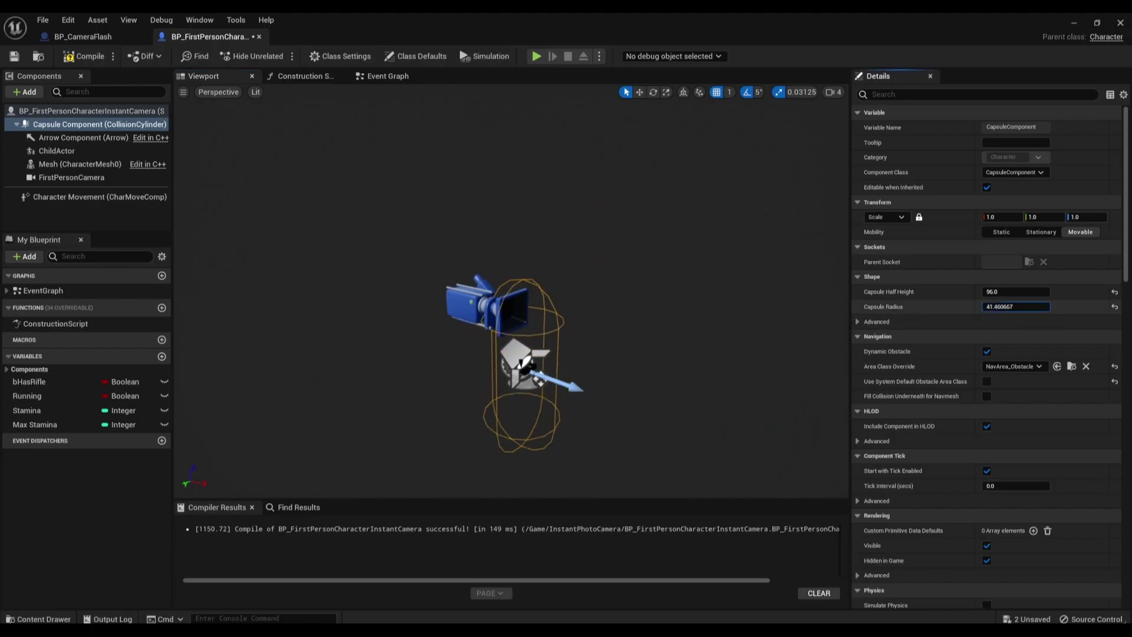
- Raise the FirstPersonCamera by 67 units and compile the character blueprint
{"action": "left_click", "coordinate": [489, 301]}
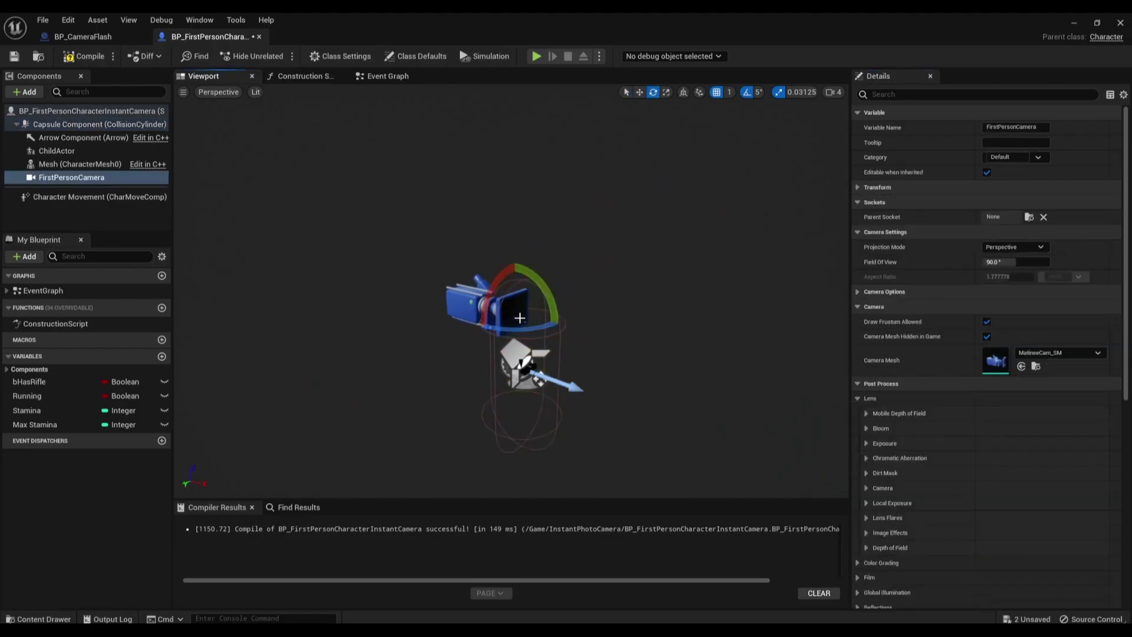
{"action": "key", "text": "w"}
{"action": "left_click_drag", "start_coordinate": [554, 321], "coordinate": [550, 321]}
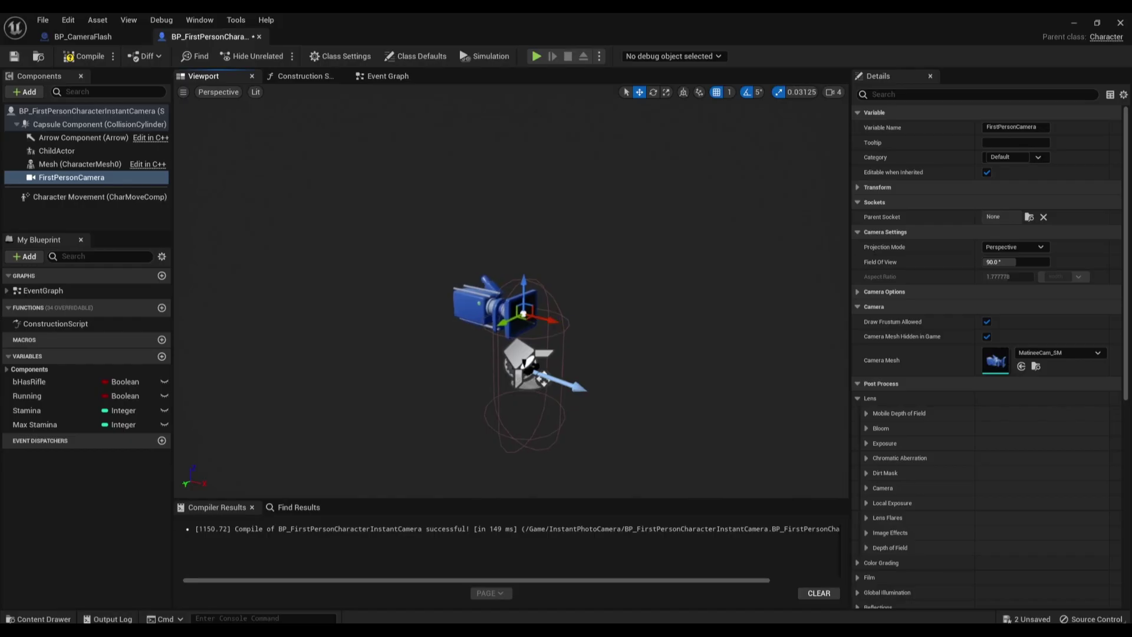
{"action": "mouse_move", "coordinate": [549, 321]}
{"action": "right_mouse_down"}
{"action": "mouse_move", "coordinate": [530, 318]}
{"action": "mouse_move", "coordinate": [510, 287]}
{"action": "right_mouse_up"}
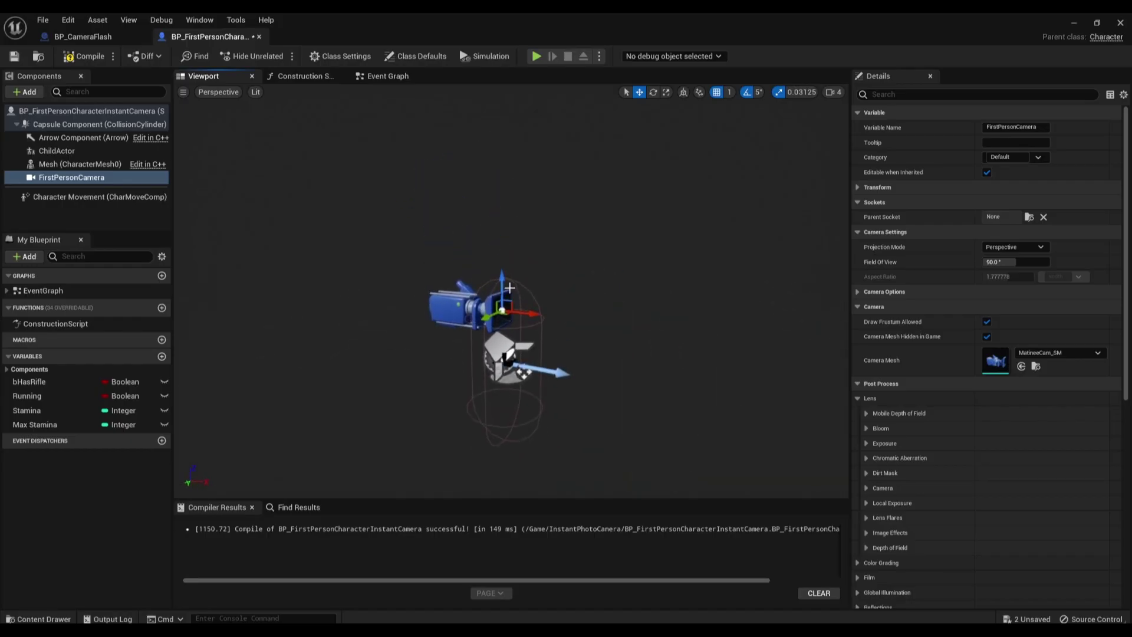
{"action": "left_click_drag", "start_coordinate": [500, 273], "coordinate": [500, 265]}
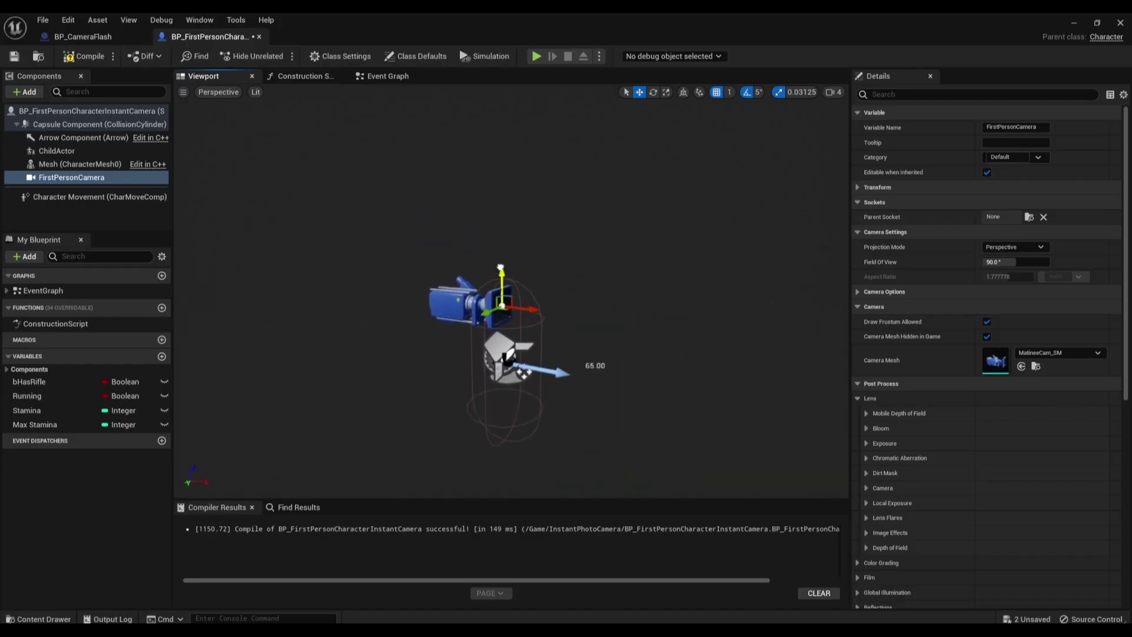
{"action": "left_click", "coordinate": [507, 360]}
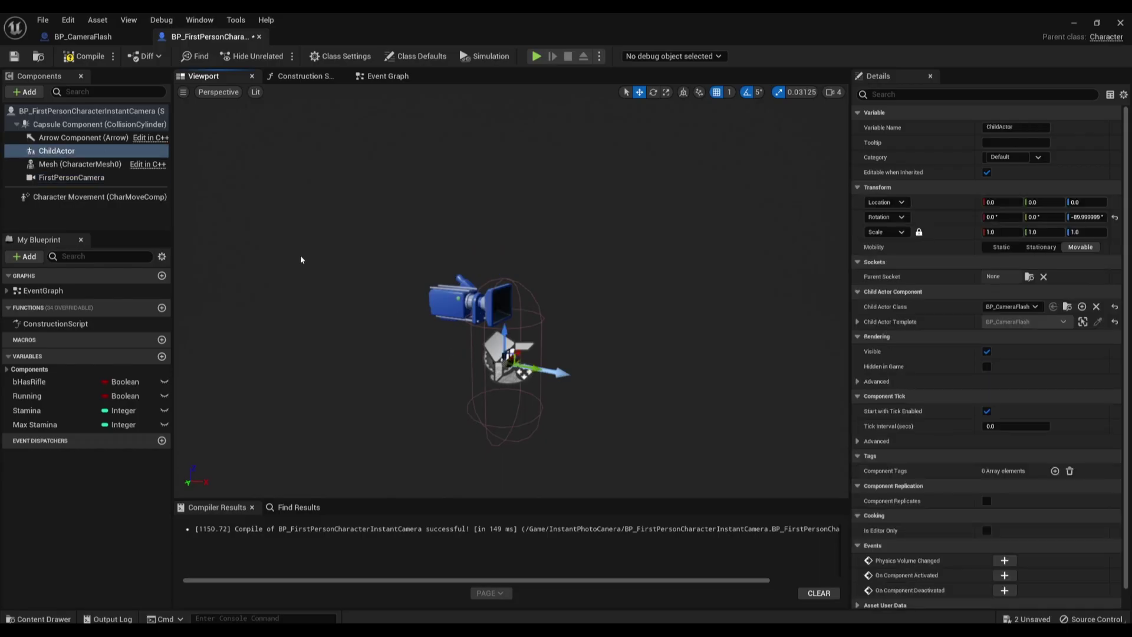
{"action": "left_click", "coordinate": [83, 57]}
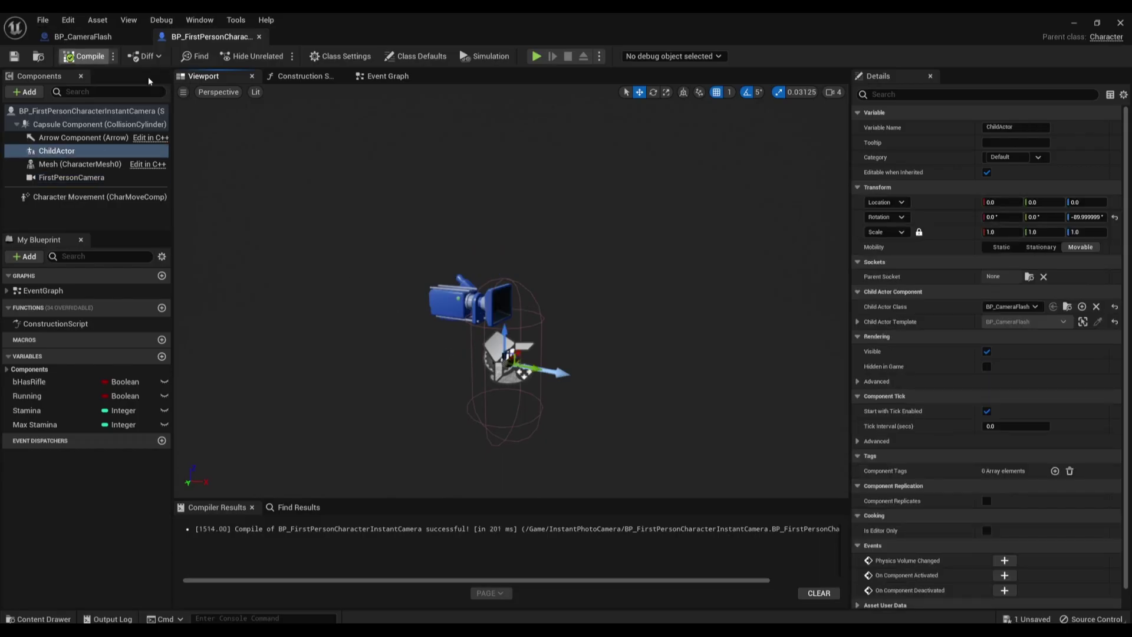
- Delete the three default event nodes from BP_CameraFlash's Event Graph
{"action": "left_click", "coordinate": [93, 36]}
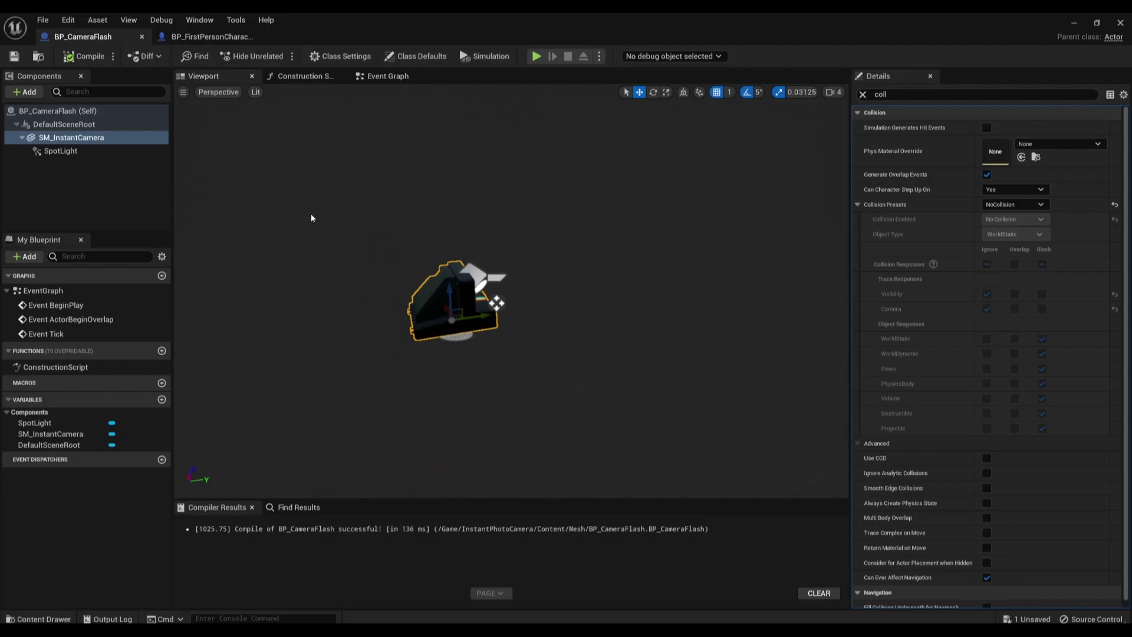
{"action": "left_click", "coordinate": [389, 76]}
{"action": "left_click_drag", "start_coordinate": [416, 197], "coordinate": [714, 476]}
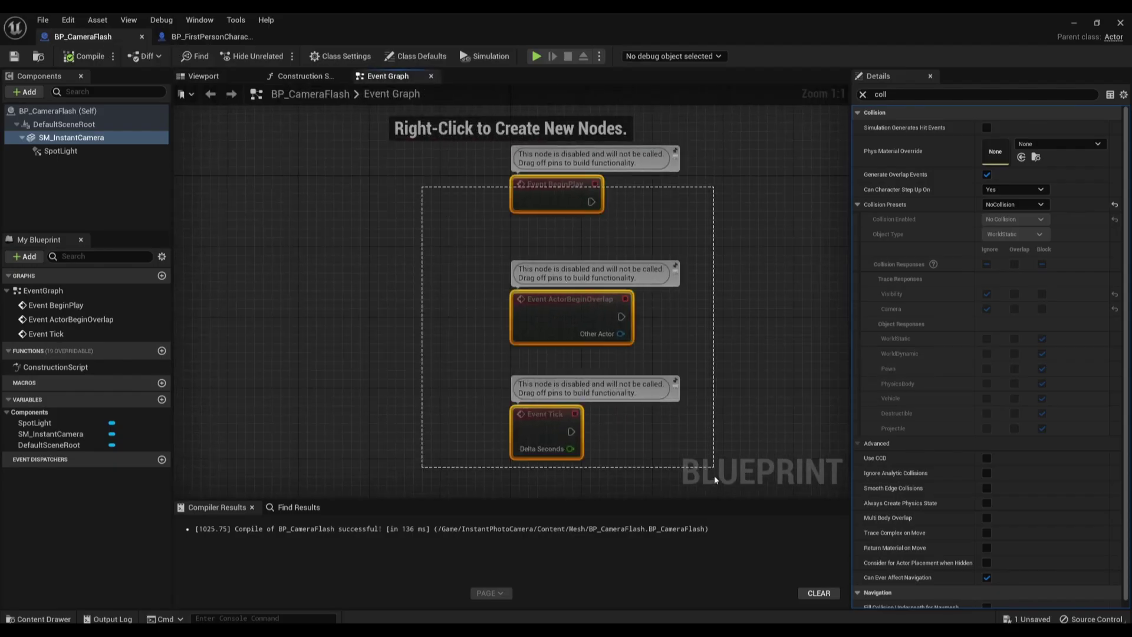
{"action": "key", "text": "Delete"}
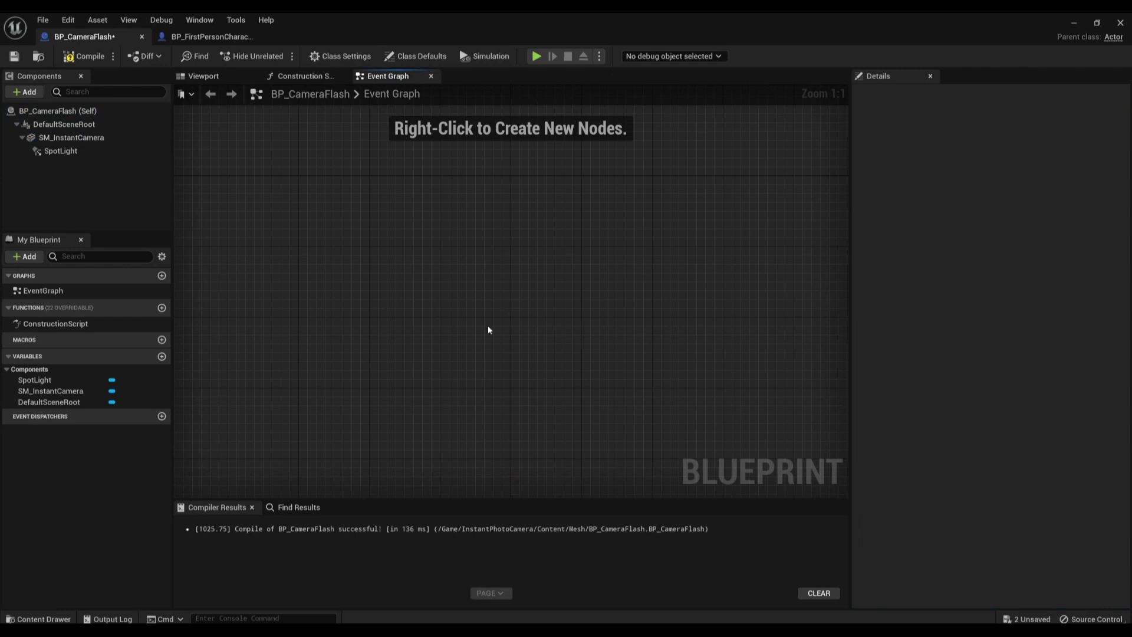
- Add a Custom Event node to the graph
{"action": "right_click", "coordinate": [477, 283]}
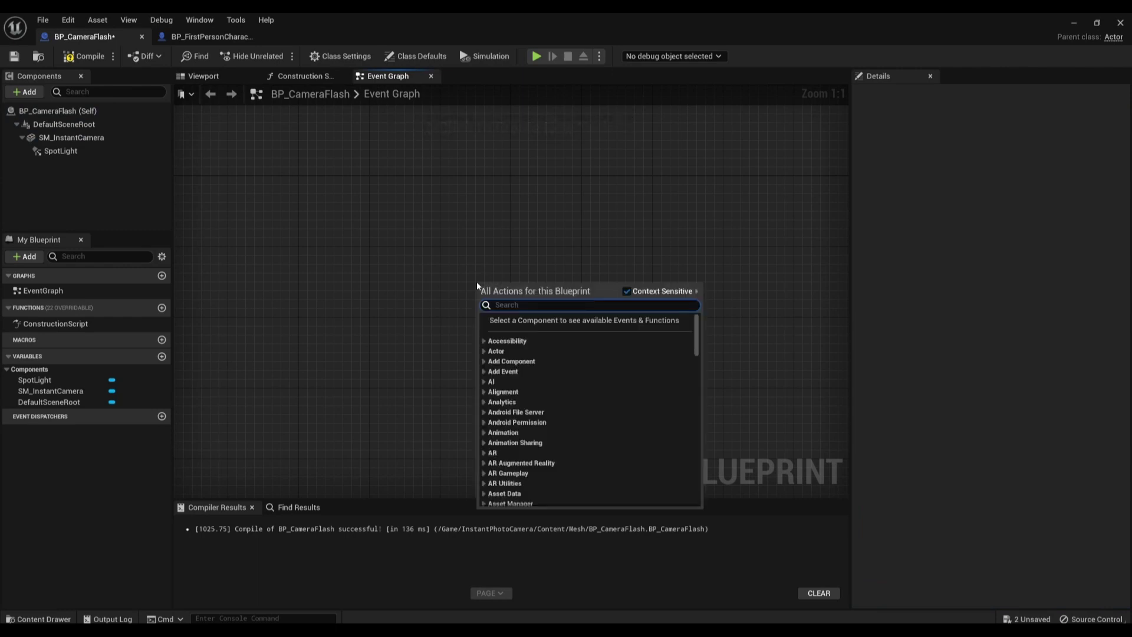
{"action": "type", "text": "custom ev"}
{"action": "key", "text": "Return"}
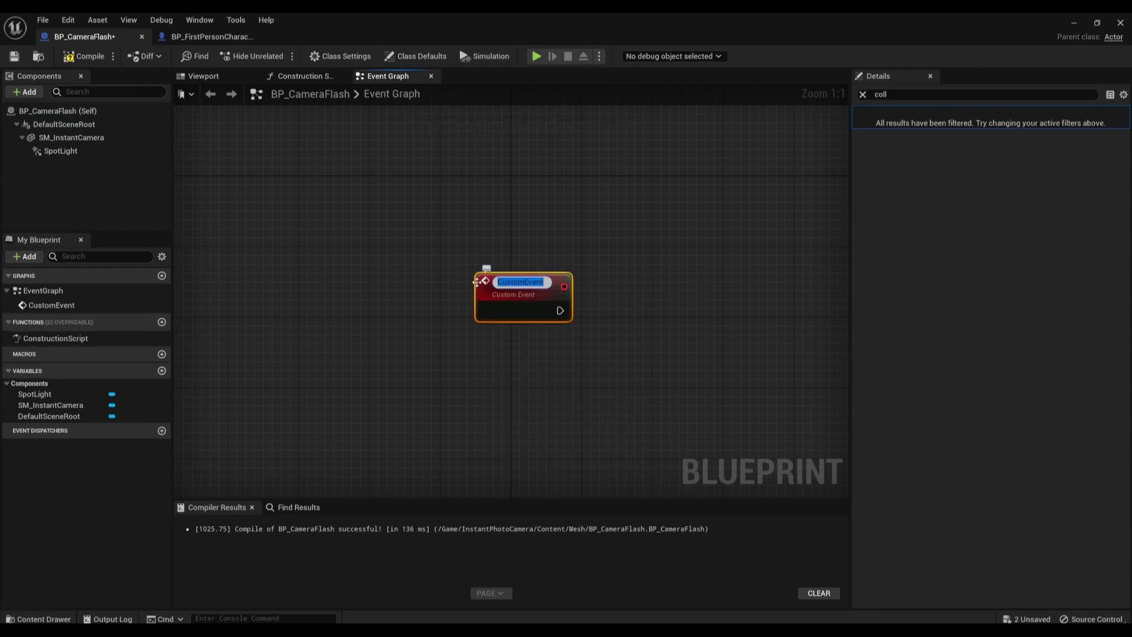
- Name the custom event Flash
{"action": "type", "text": "Flash"}
{"action": "key", "text": "Return"}
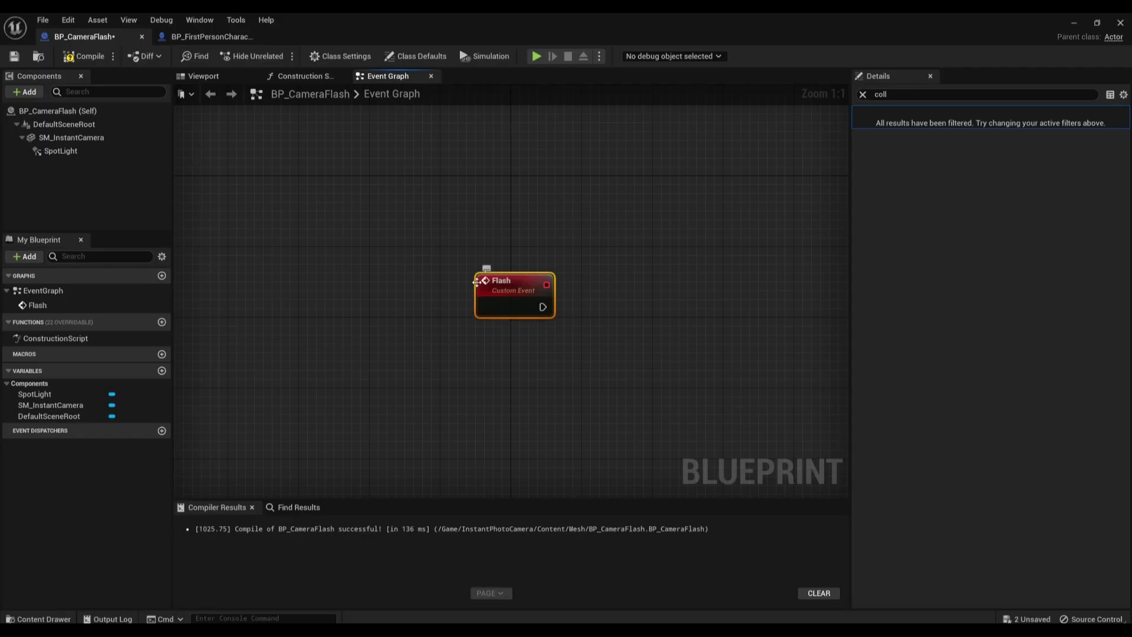
{"action": "right_click_drag", "start_coordinate": [664, 336], "coordinate": [534, 345]}
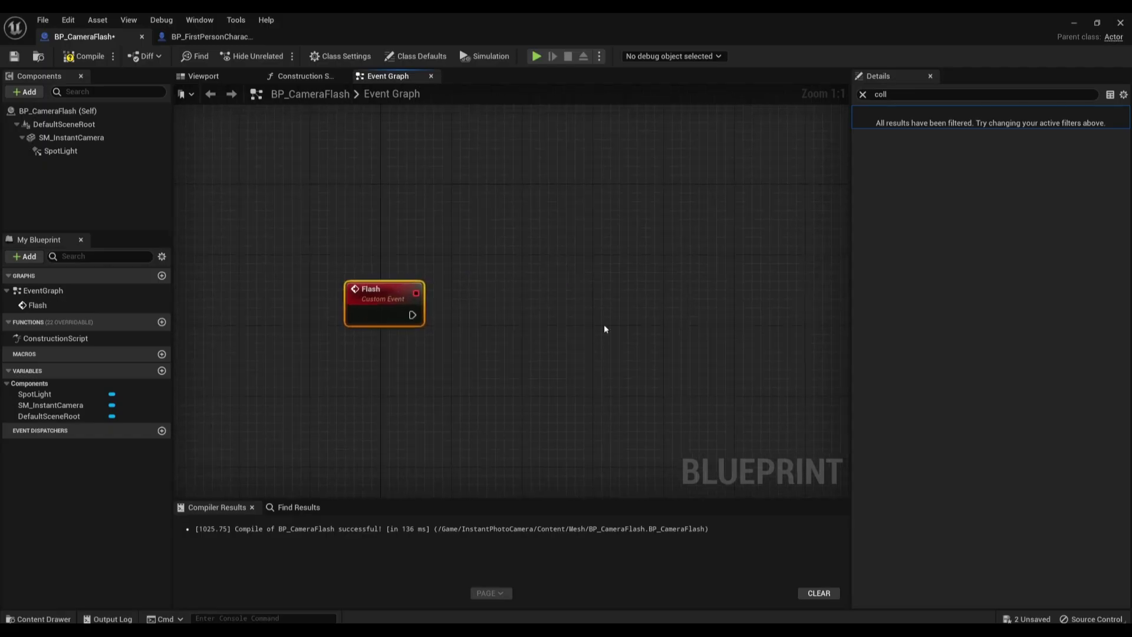
- Create a new Boolean variable named CanFlash
{"action": "left_click", "coordinate": [162, 372]}
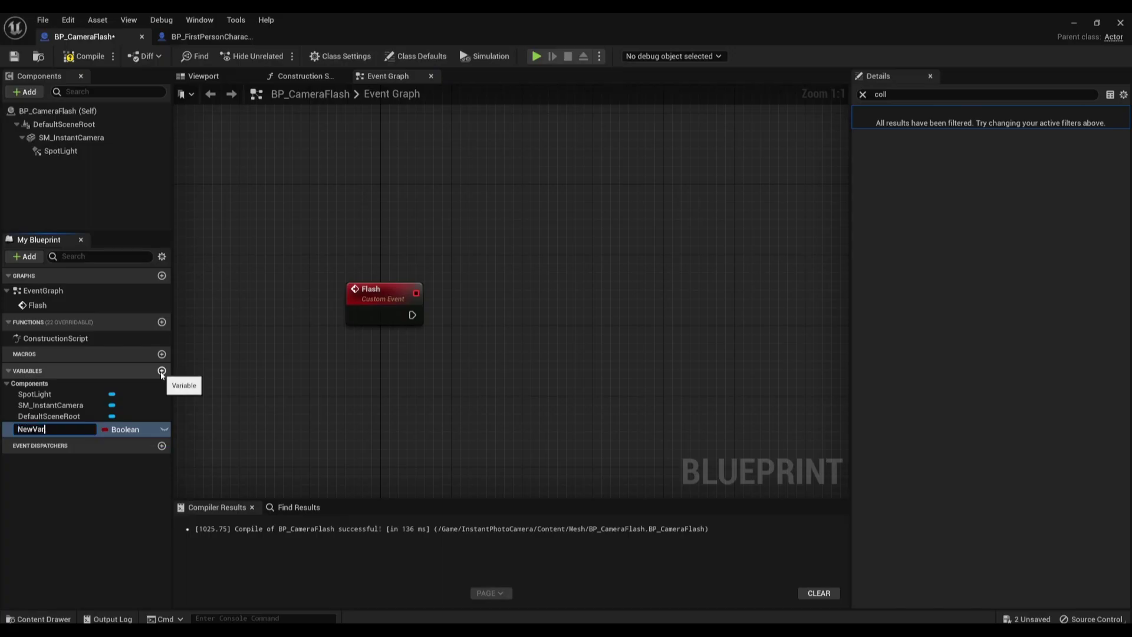
{"action": "double_click", "coordinate": [47, 429]}
{"action": "type", "text": "CanFlash"}
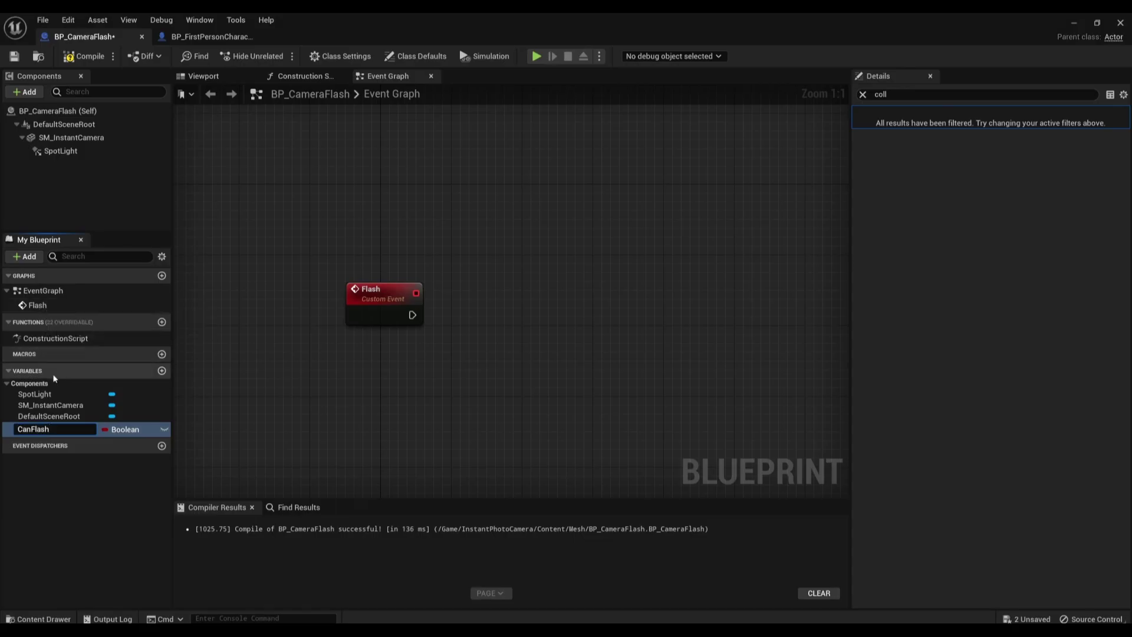
{"action": "key", "text": "Return"}
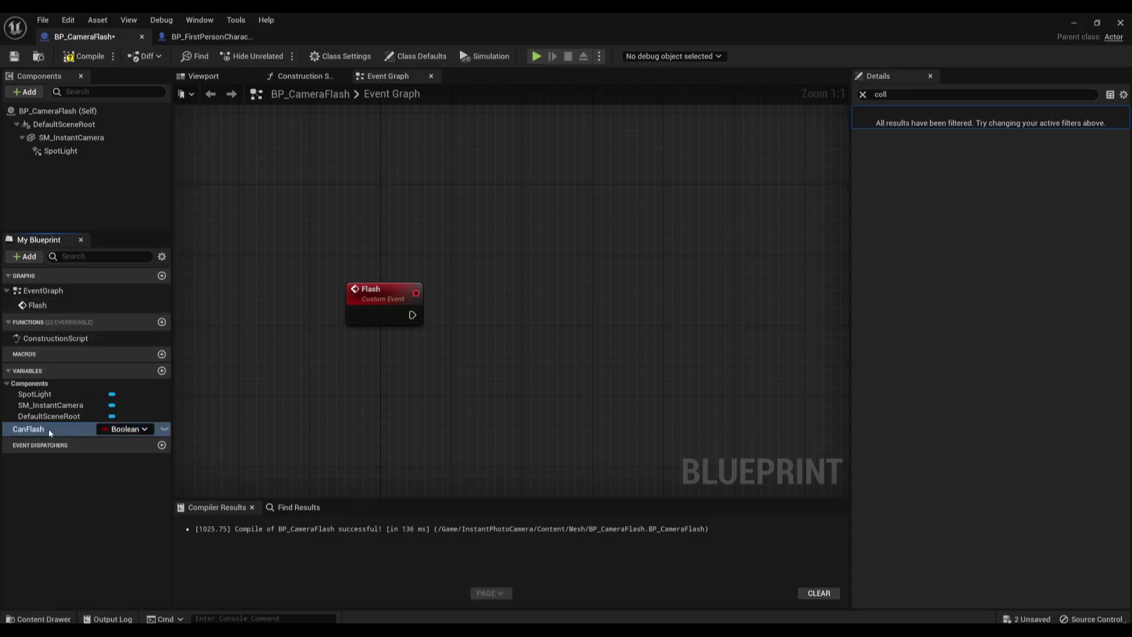
- Drive a Branch node beside Flash from a CanFlash getter
{"action": "mouse_move", "coordinate": [48, 429]}
{"action": "left_mouse_down", "text": "ctrl"}
{"action": "mouse_move", "coordinate": [390, 384]}
{"action": "mouse_move", "coordinate": [483, 338]}
{"action": "mouse_move", "coordinate": [416, 315]}
{"action": "left_mouse_up", "text": "ctrl"}
{"action": "left_click", "coordinate": [398, 385]}
{"action": "type", "text": "branch"}
{"action": "key", "text": "Return"}
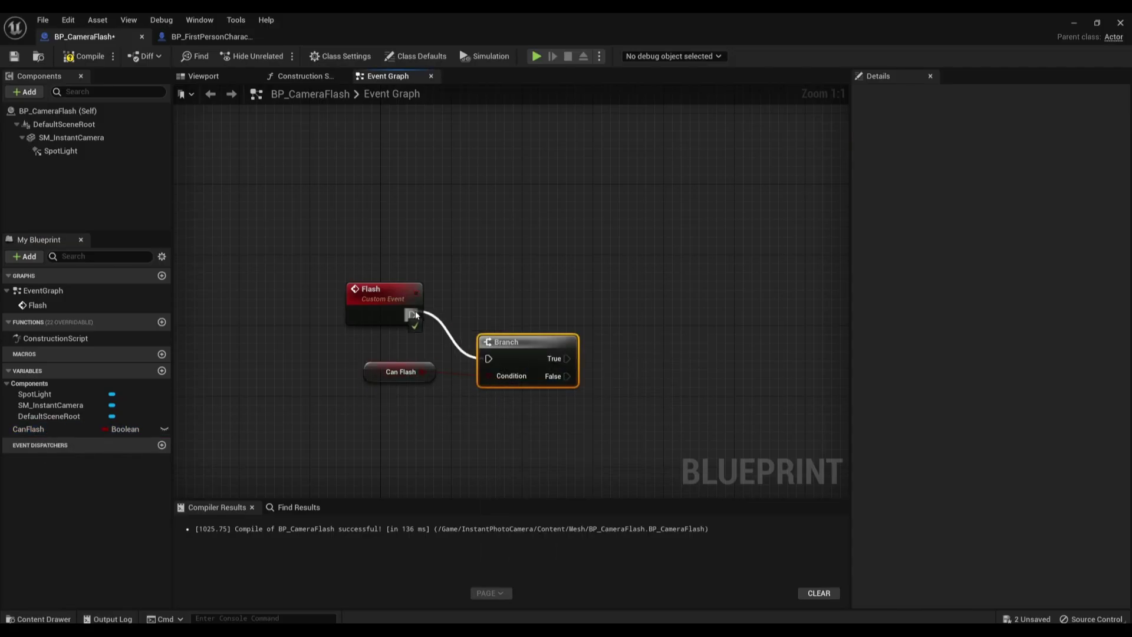
{"action": "left_click_drag", "start_coordinate": [507, 343], "coordinate": [509, 299]}
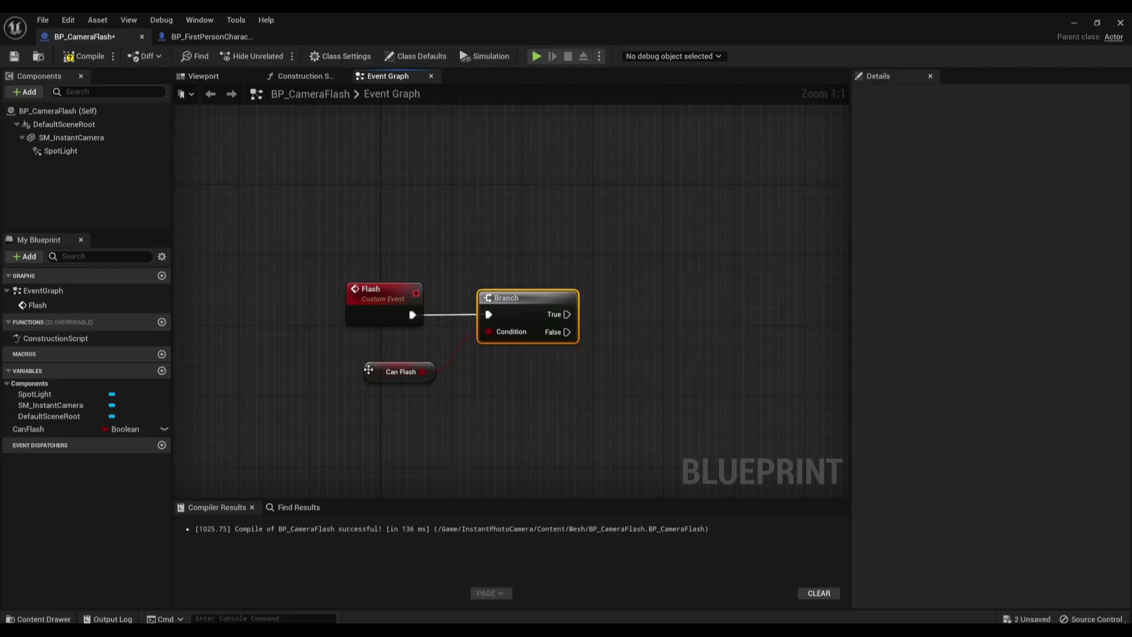
{"action": "left_click_drag", "start_coordinate": [371, 375], "coordinate": [371, 357]}
{"action": "right_click_drag", "start_coordinate": [511, 252], "coordinate": [442, 261]}
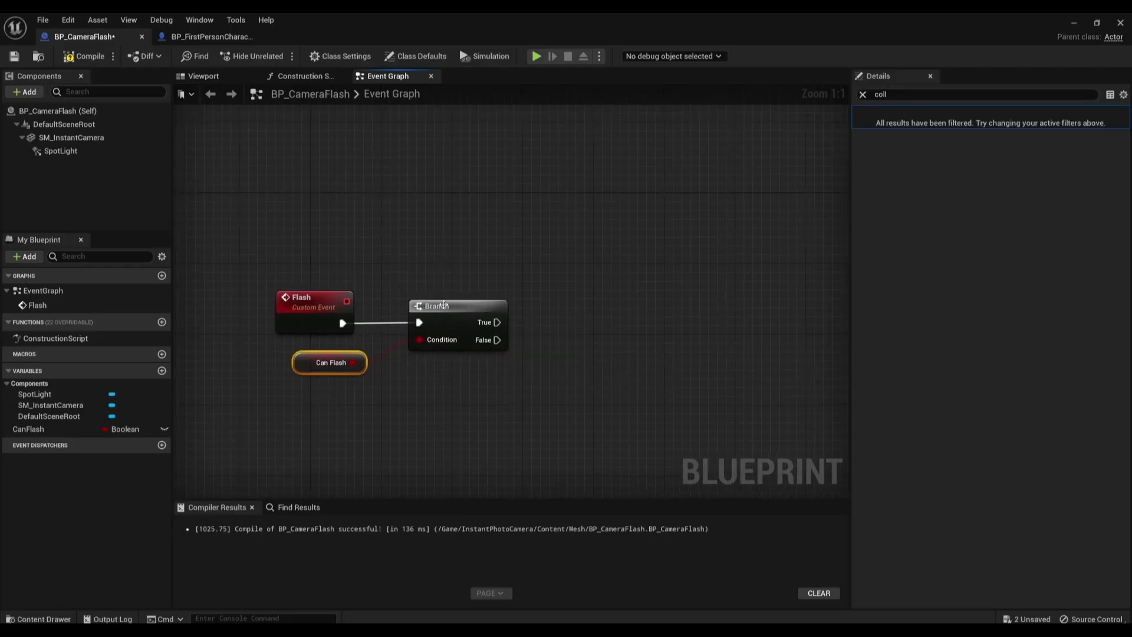
{"action": "right_click_drag", "start_coordinate": [444, 305], "coordinate": [340, 303]}
{"action": "right_click_drag", "start_coordinate": [345, 389], "coordinate": [376, 389]}
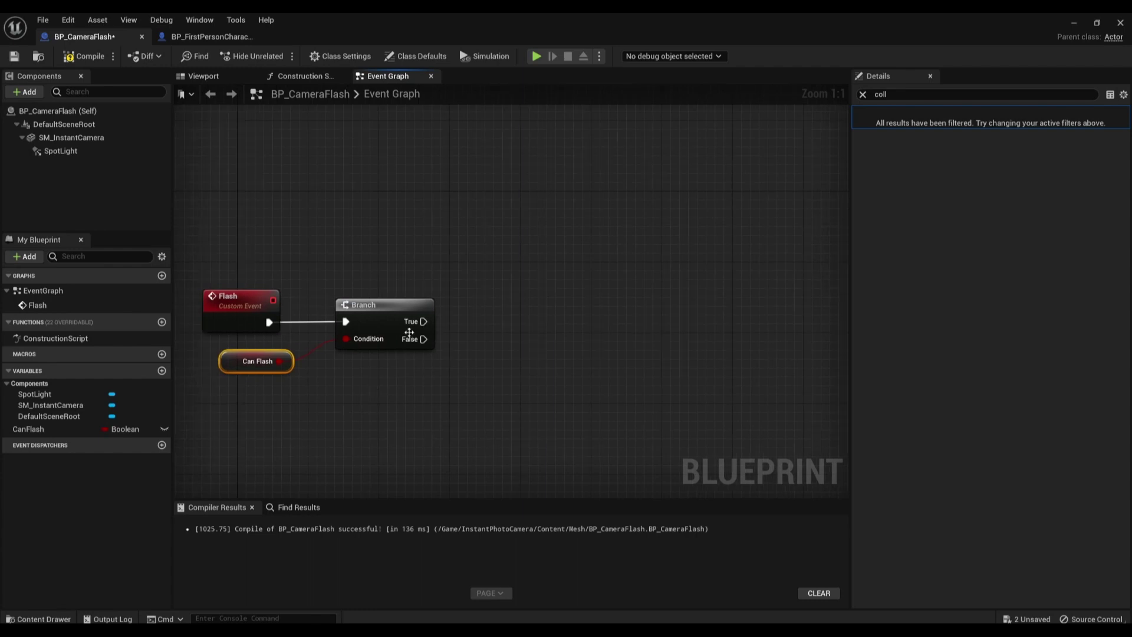
- Set CanFlash to false on the Branch's True path and bring in the SpotLight reference
{"action": "left_click_drag", "start_coordinate": [74, 425], "coordinate": [421, 375]}
{"action": "mouse_move", "coordinate": [486, 312]}
{"action": "left_mouse_down"}
{"action": "mouse_move", "coordinate": [481, 324]}
{"action": "mouse_move", "coordinate": [498, 322]}
{"action": "left_mouse_up"}
{"action": "left_click", "coordinate": [531, 355]}
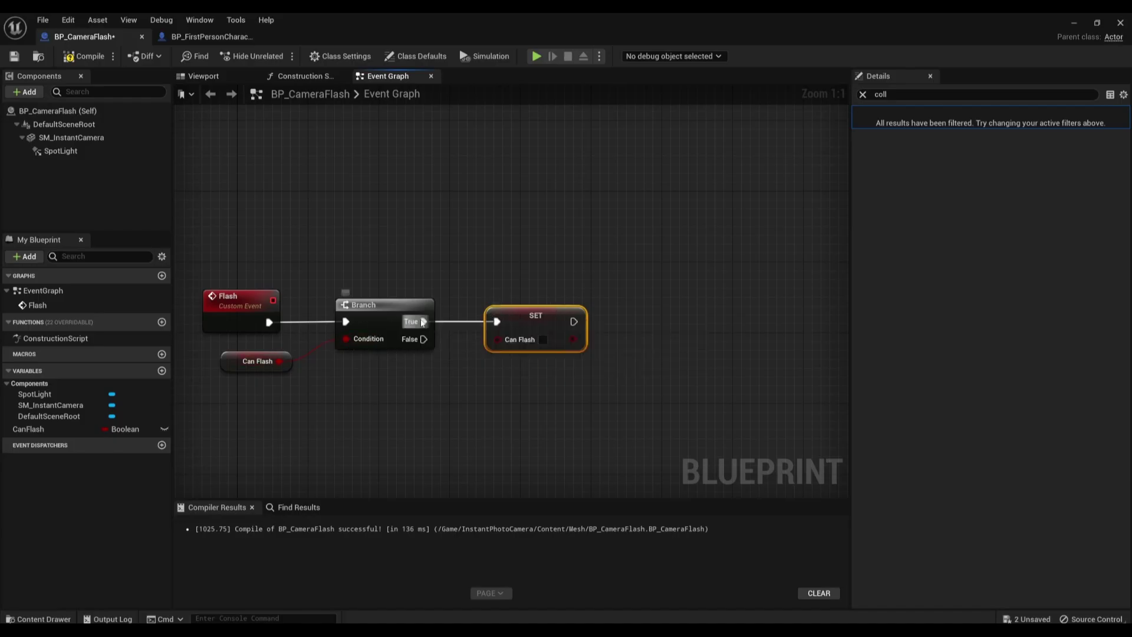
{"action": "right_click_drag", "start_coordinate": [572, 321], "coordinate": [589, 319]}
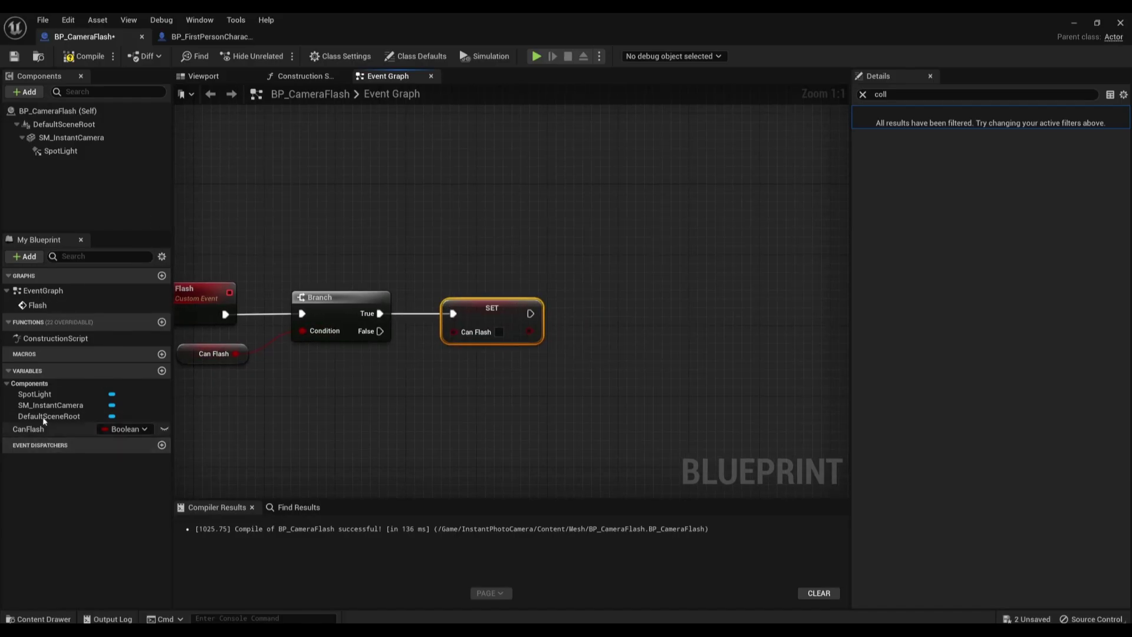
{"action": "mouse_move", "coordinate": [68, 151]}
{"action": "left_mouse_down"}
{"action": "mouse_move", "coordinate": [538, 427]}
{"action": "mouse_move", "coordinate": [491, 374]}
{"action": "mouse_move", "coordinate": [572, 334]}
{"action": "left_mouse_up"}
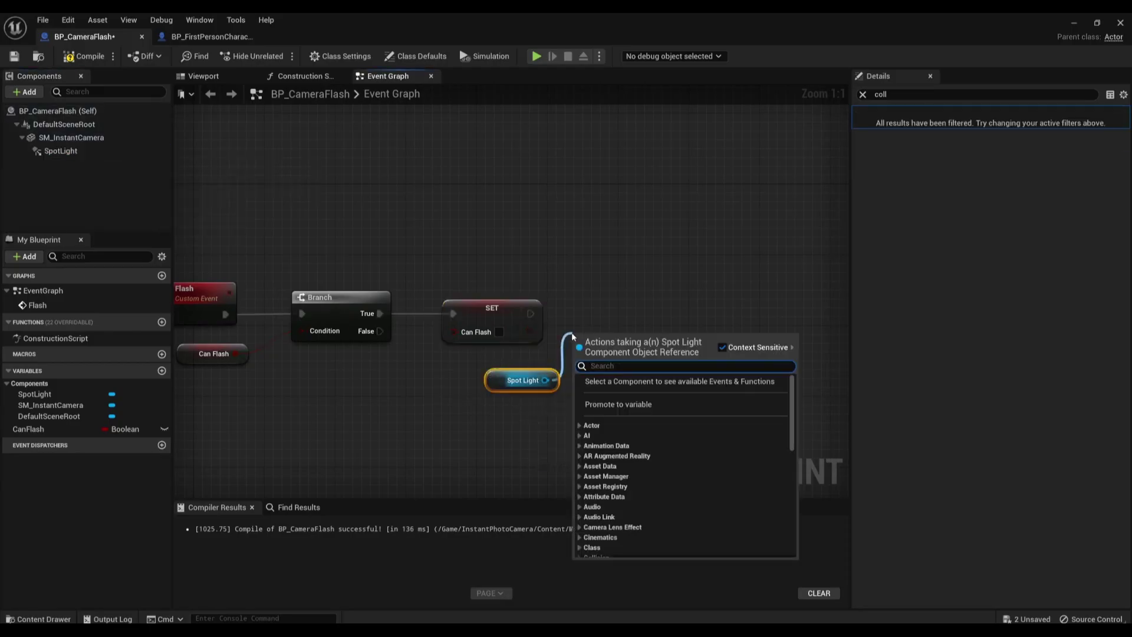
- Add a Set Visibility node after SET CanFlash with New Visibility ticked
{"action": "type", "text": "set visi"}
{"action": "key", "text": "Return"}
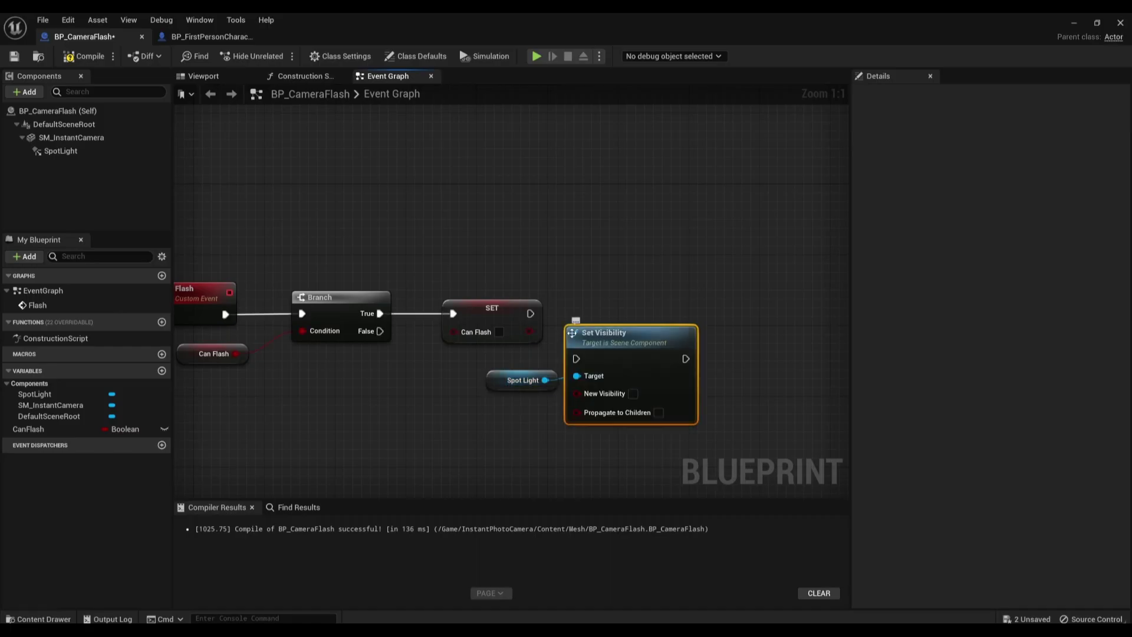
{"action": "mouse_move", "coordinate": [605, 347]}
{"action": "left_mouse_down"}
{"action": "mouse_move", "coordinate": [640, 311]}
{"action": "mouse_move", "coordinate": [531, 315]}
{"action": "left_mouse_up"}
{"action": "left_click", "coordinate": [669, 357]}
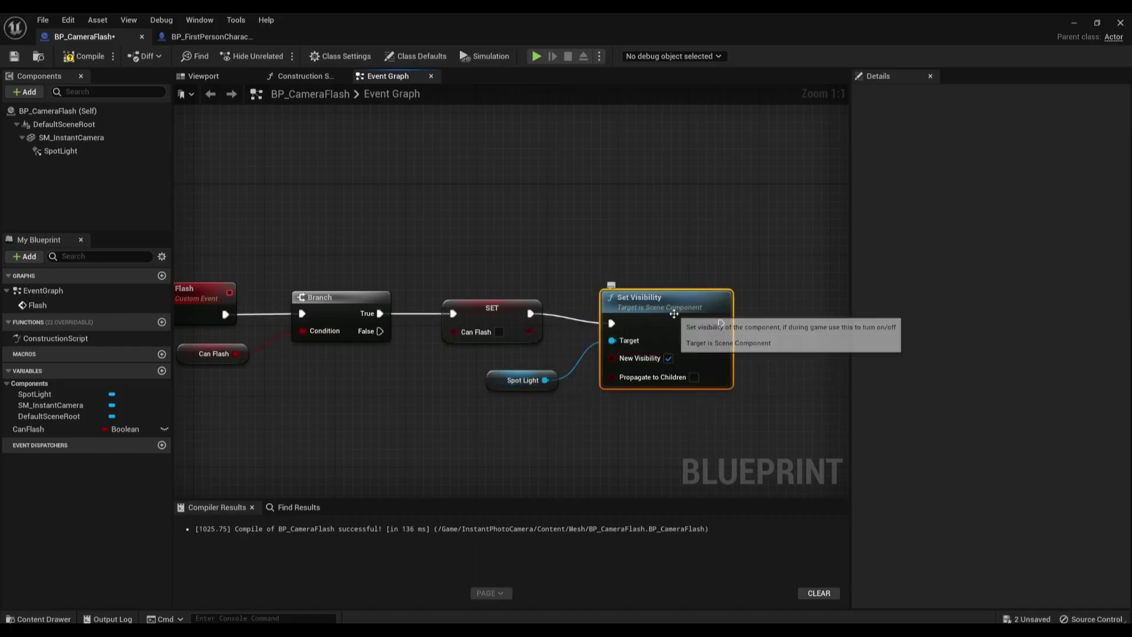
{"action": "left_click_drag", "start_coordinate": [680, 312], "coordinate": [697, 304]}
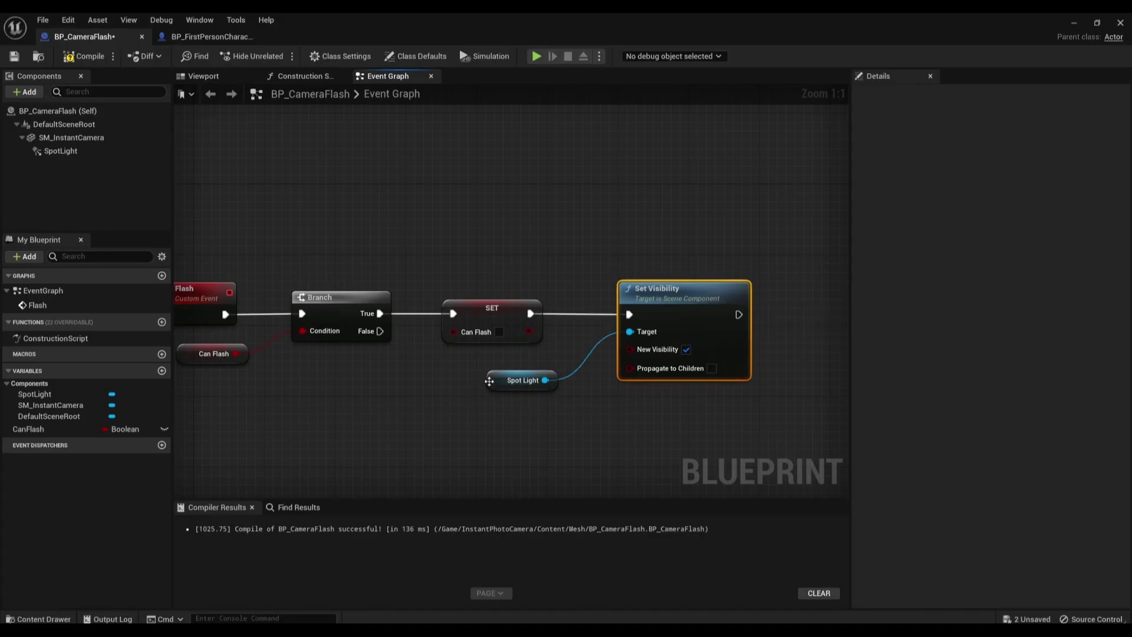
{"action": "left_click_drag", "start_coordinate": [522, 380], "coordinate": [522, 372]}
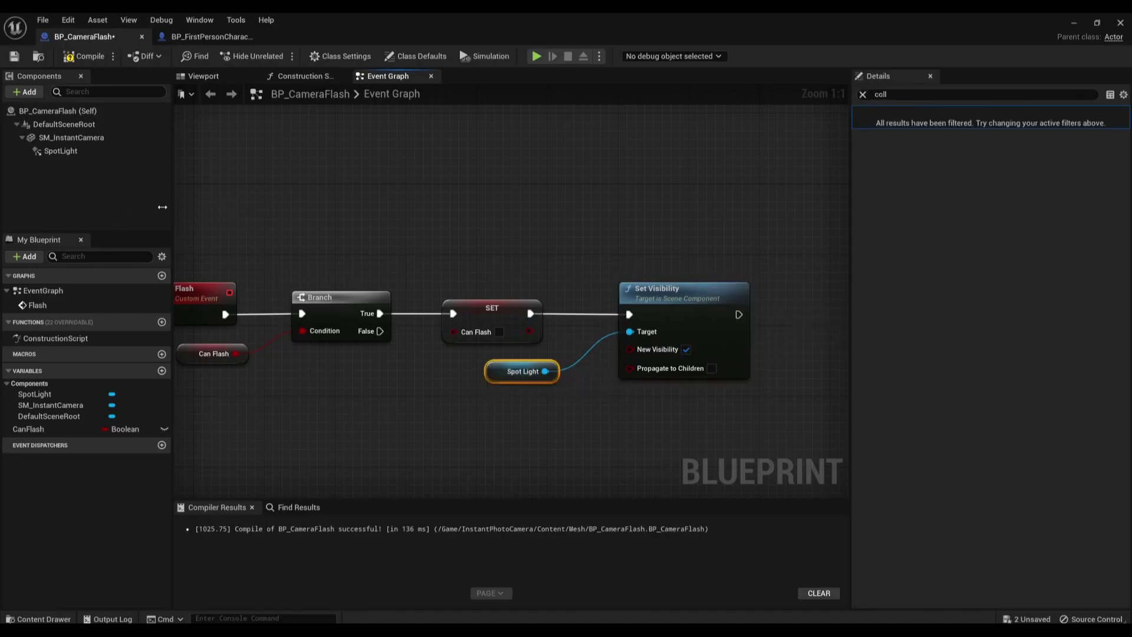
- Untick Visible in the SpotLight's Details so it starts hidden
{"action": "left_click", "coordinate": [72, 151]}
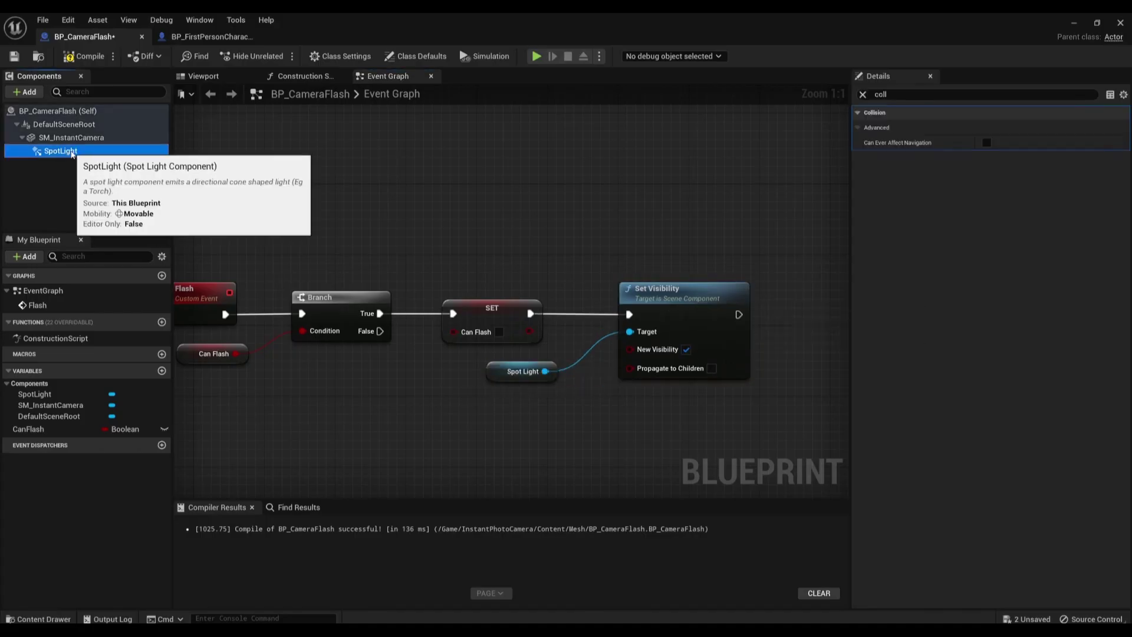
{"action": "left_click", "coordinate": [878, 95]}
{"action": "type", "text": "isi"}
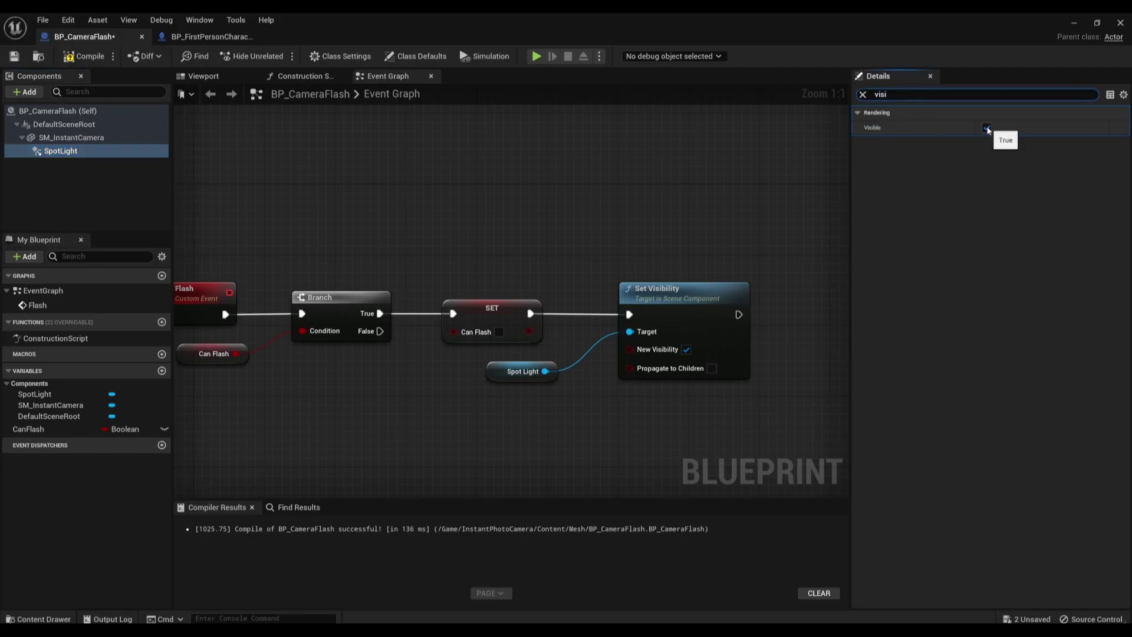
{"action": "left_click", "coordinate": [987, 128]}
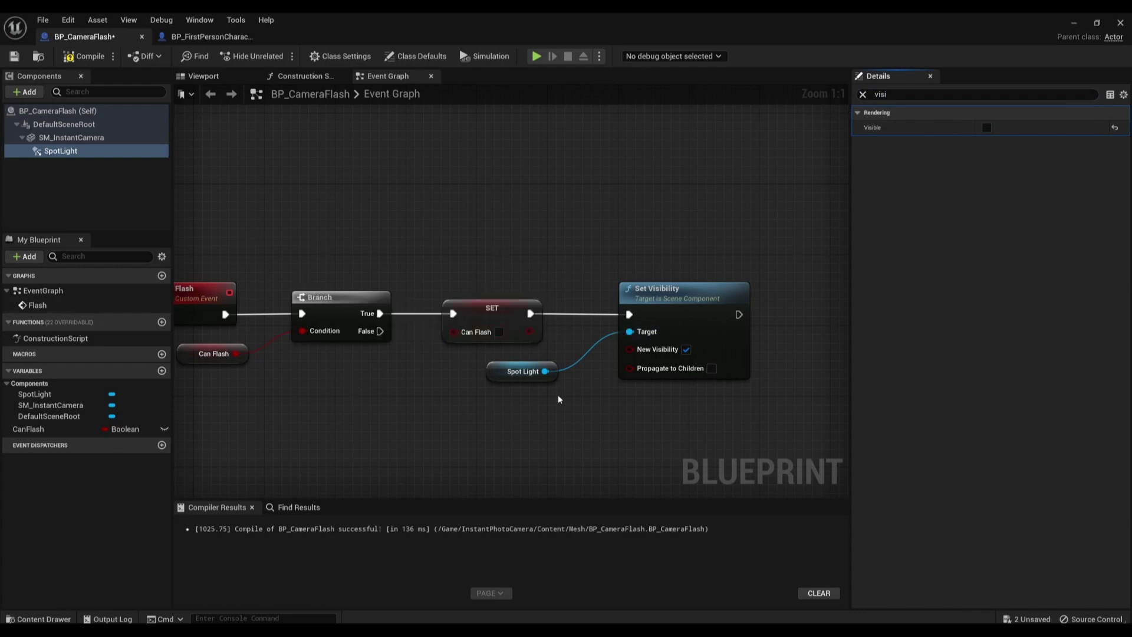
- Add a Spawn Sound 2D node after Set Visibility
{"action": "left_click", "coordinate": [862, 95]}
{"action": "right_click_drag", "start_coordinate": [775, 398], "coordinate": [552, 368]}
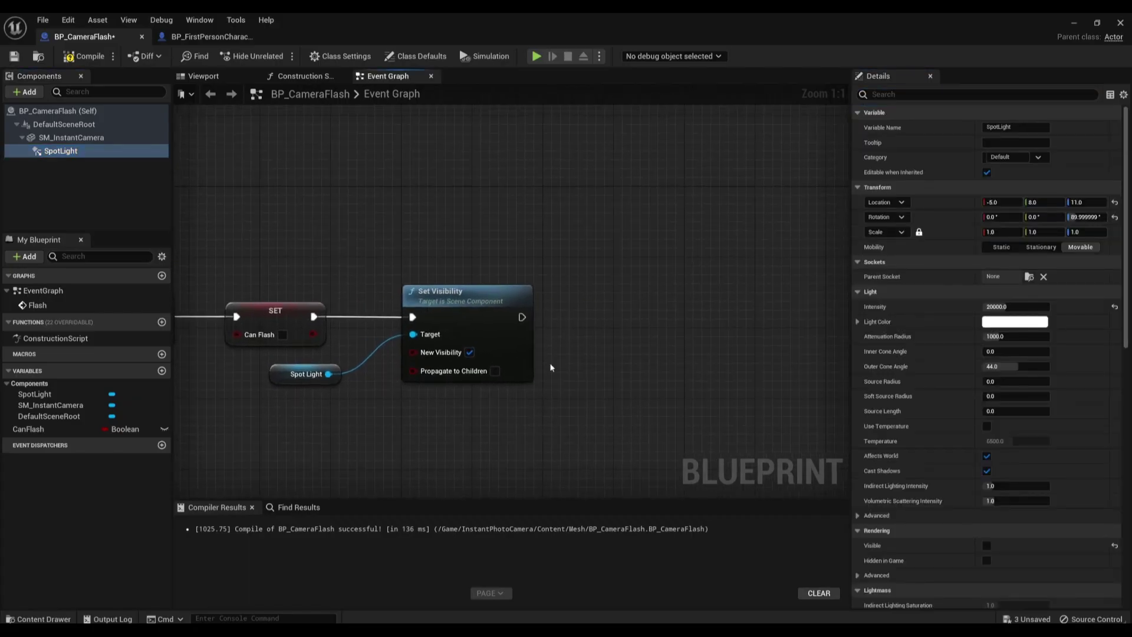
{"action": "left_click_drag", "start_coordinate": [521, 318], "coordinate": [587, 320]}
{"action": "type", "text": "sp"}
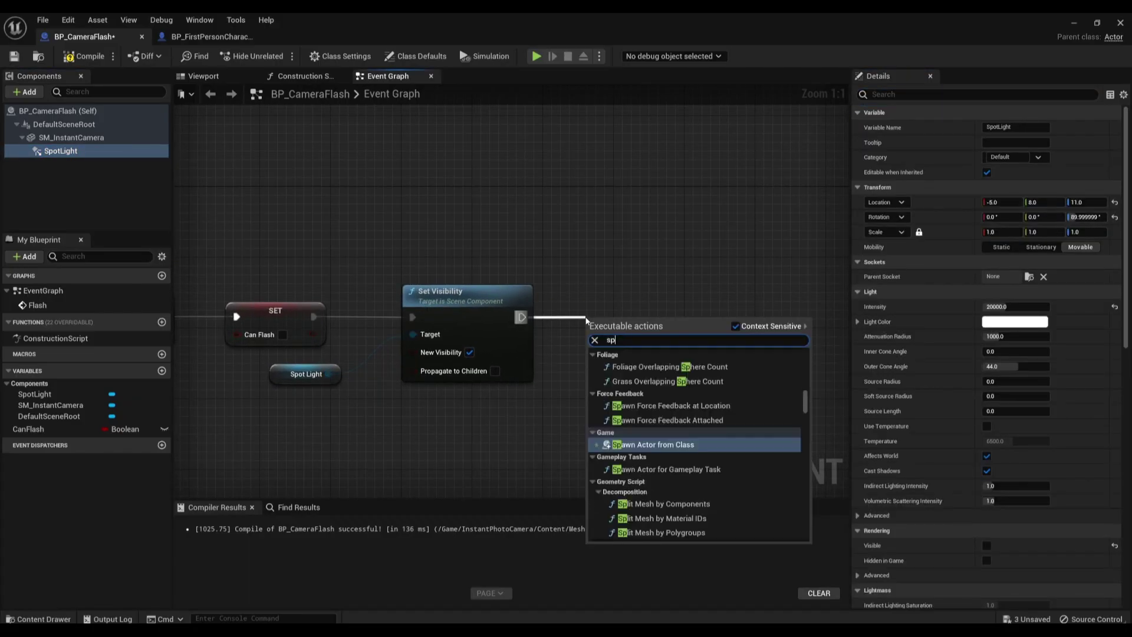
{"action": "type", "text": "awn so"}
{"action": "key", "text": "Return"}
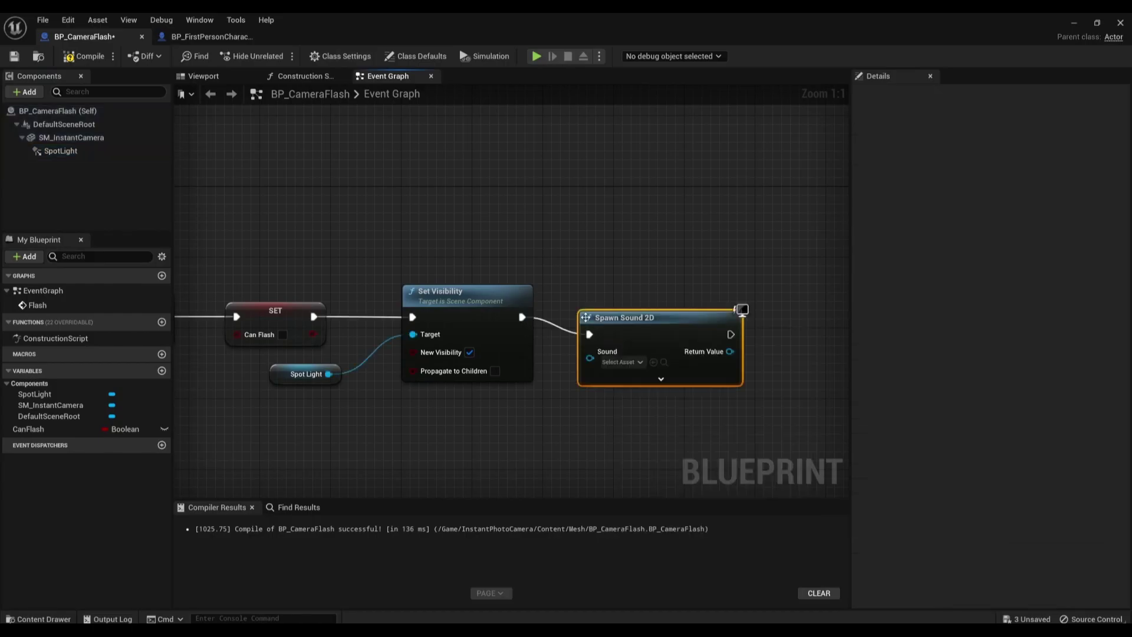
{"action": "left_click_drag", "start_coordinate": [642, 335], "coordinate": [649, 321]}
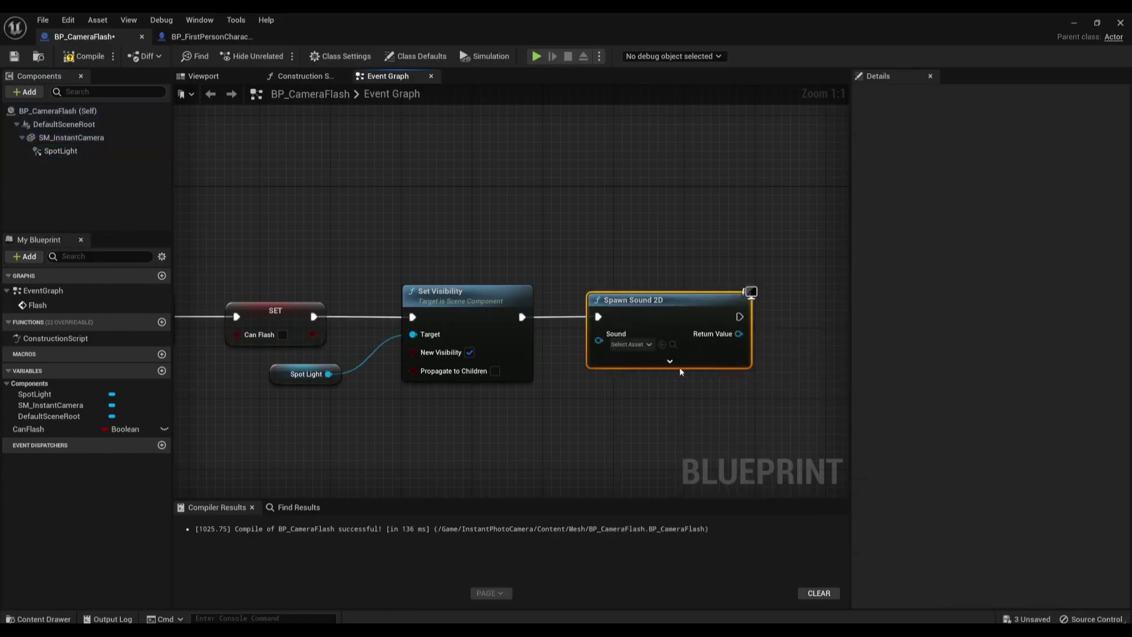
{"action": "left_click", "coordinate": [680, 364]}
{"action": "right_click_drag", "start_coordinate": [572, 488], "coordinate": [567, 448]}
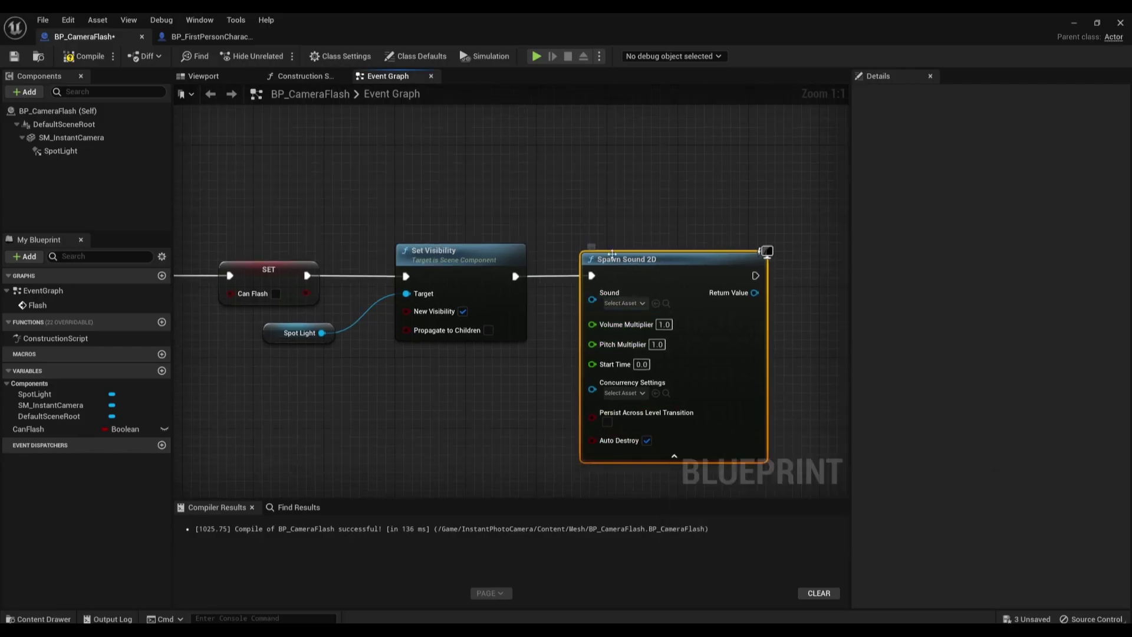
{"action": "left_click", "coordinate": [675, 457]}
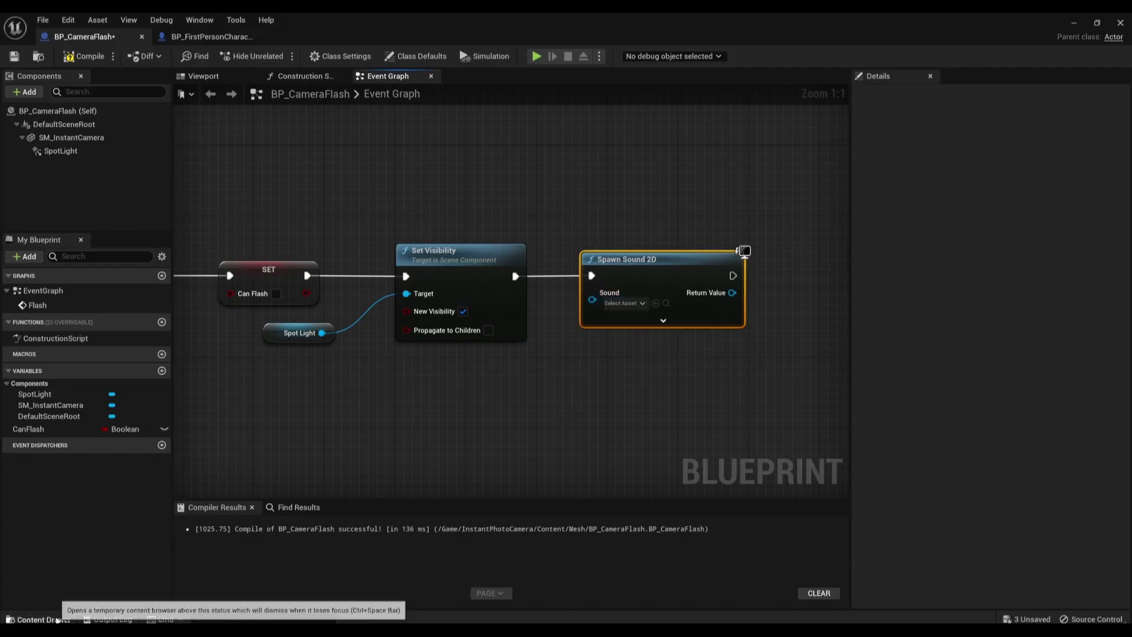
- Preview the camera-with-flash sound and create a Sound Cue from it
{"action": "left_click", "coordinate": [37, 619]}
{"action": "mouse_move", "coordinate": [773, 478]}
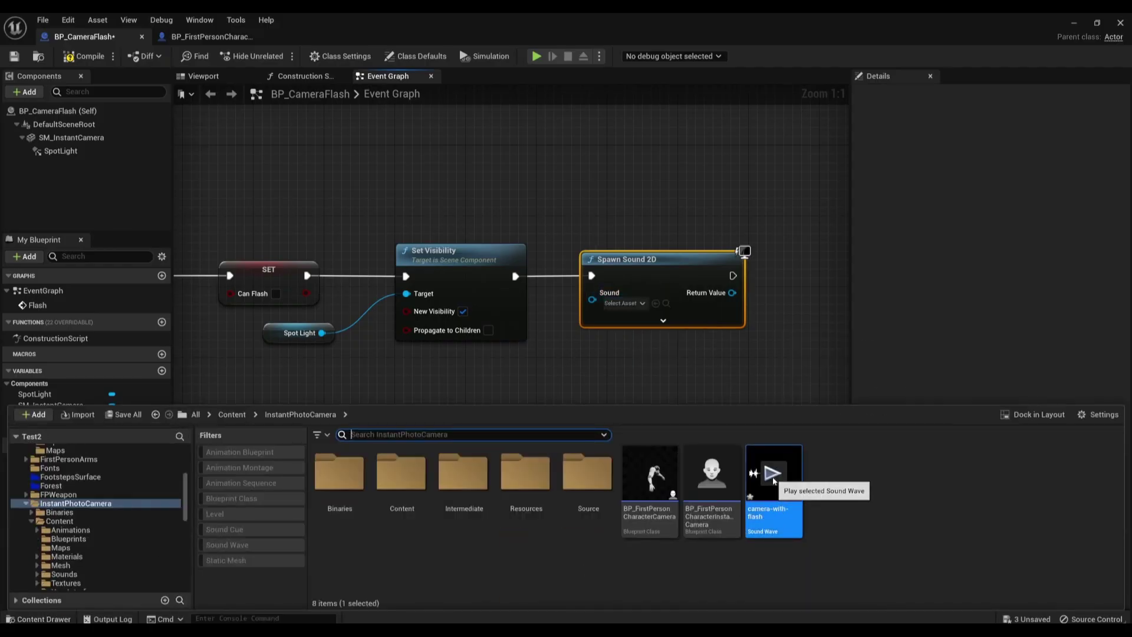
{"action": "left_click", "coordinate": [773, 475]}
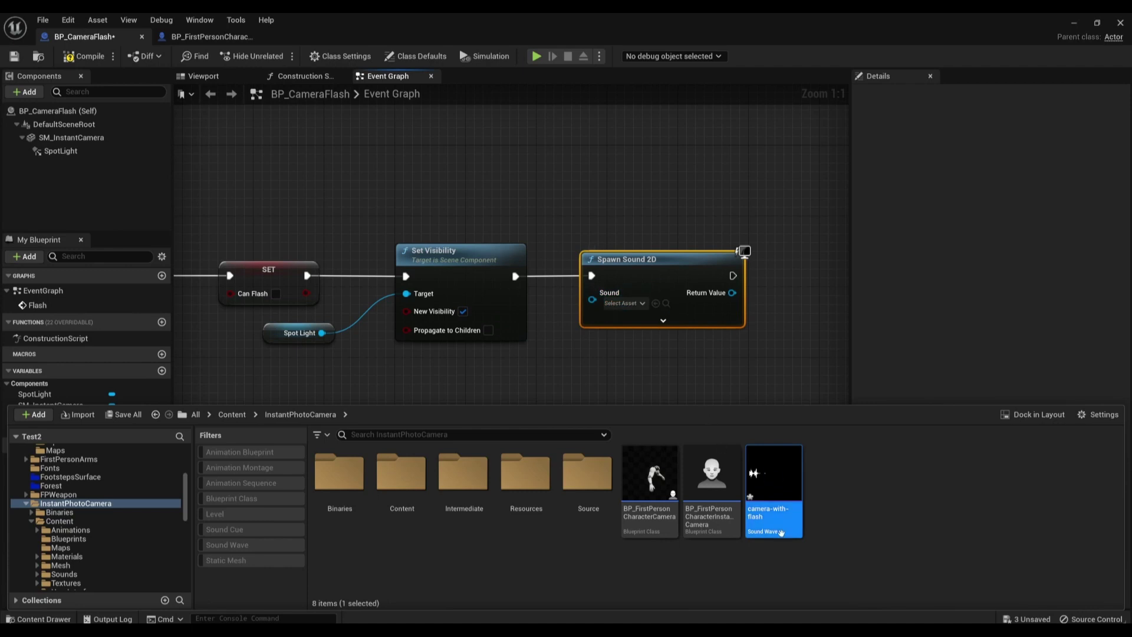
{"action": "right_click", "coordinate": [773, 516]}
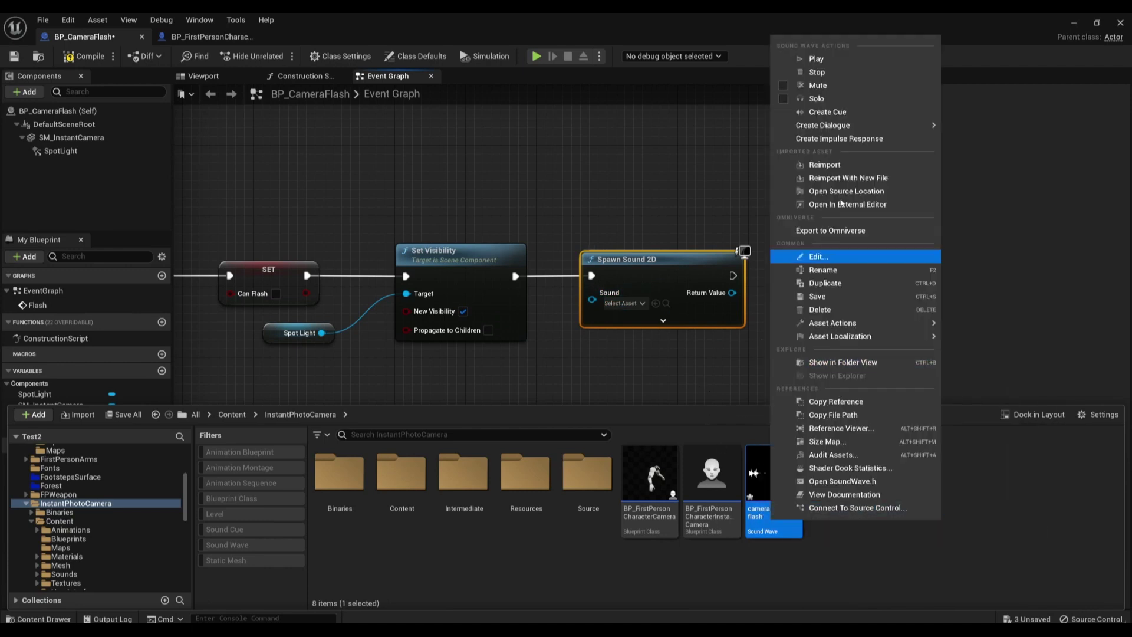
{"action": "left_click", "coordinate": [841, 114]}
{"action": "key", "text": "Return"}
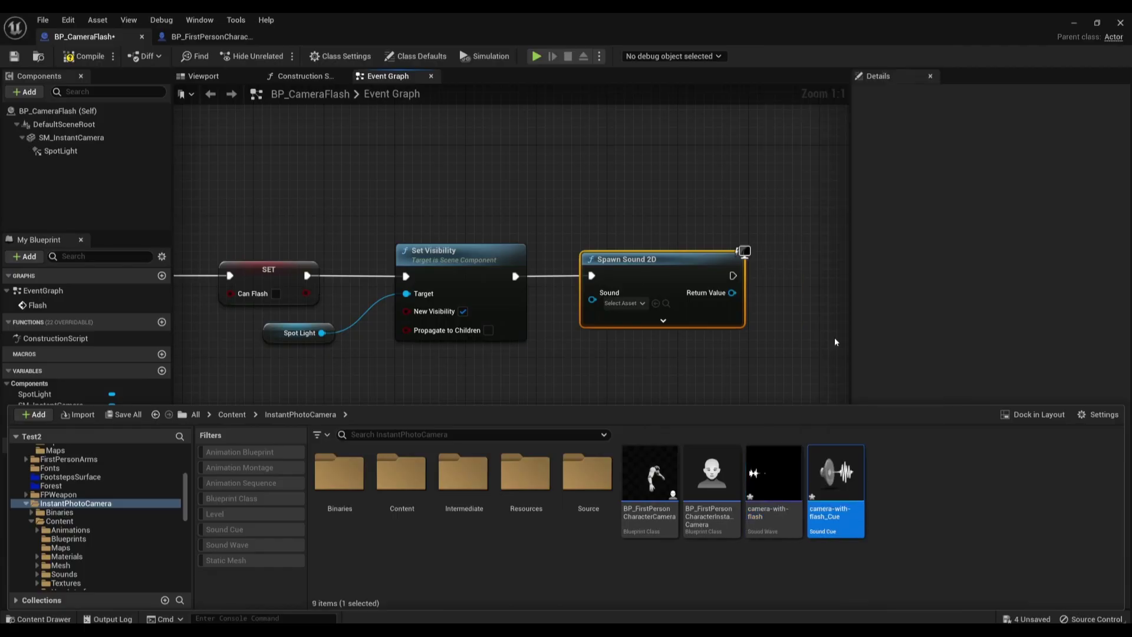
- Route camera-with-flash_Cue's Wave Player through a Modulator (0.95–1.05) into Output and save
{"action": "double_click", "coordinate": [834, 484]}
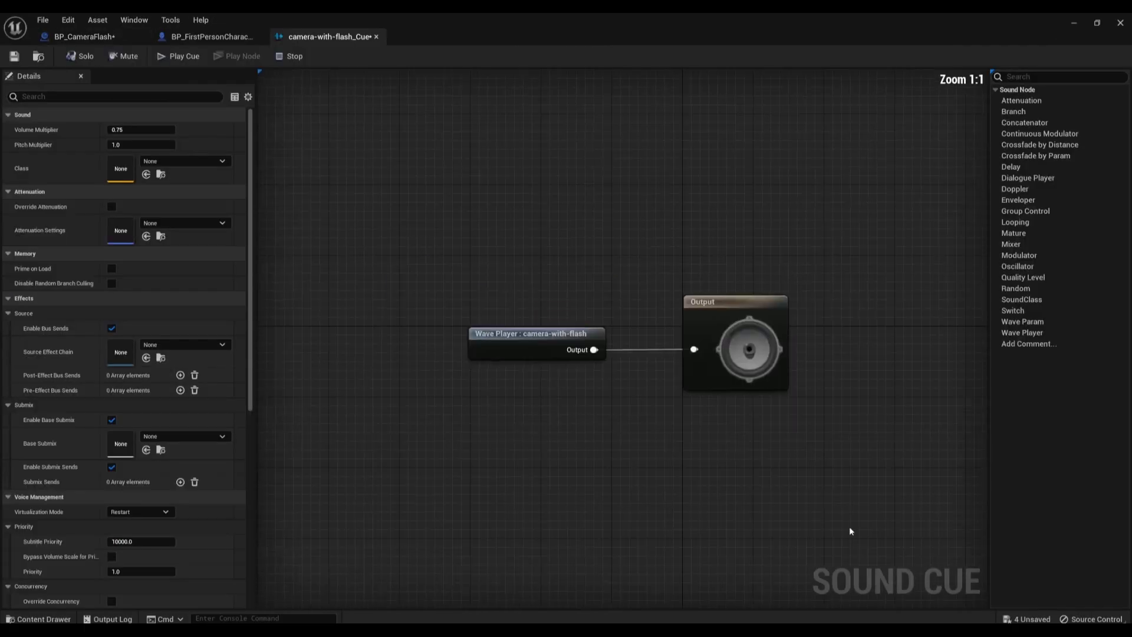
{"action": "left_click_drag", "start_coordinate": [603, 383], "coordinate": [447, 383]}
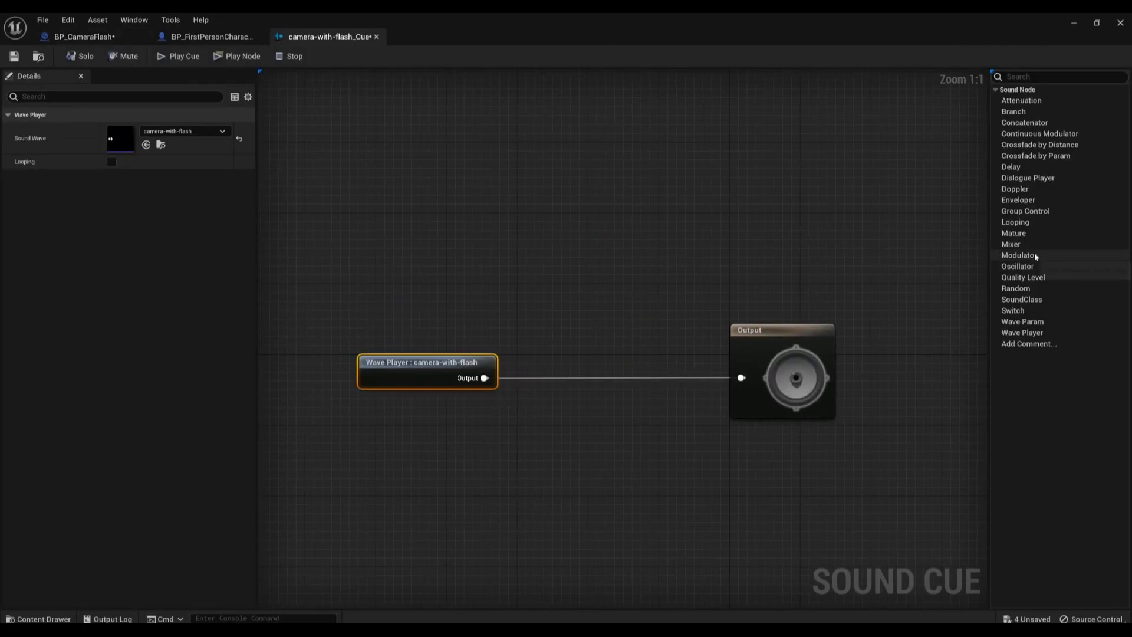
{"action": "mouse_move", "coordinate": [1019, 255]}
{"action": "left_mouse_down"}
{"action": "mouse_move", "coordinate": [619, 384]}
{"action": "mouse_move", "coordinate": [484, 378]}
{"action": "left_mouse_up"}
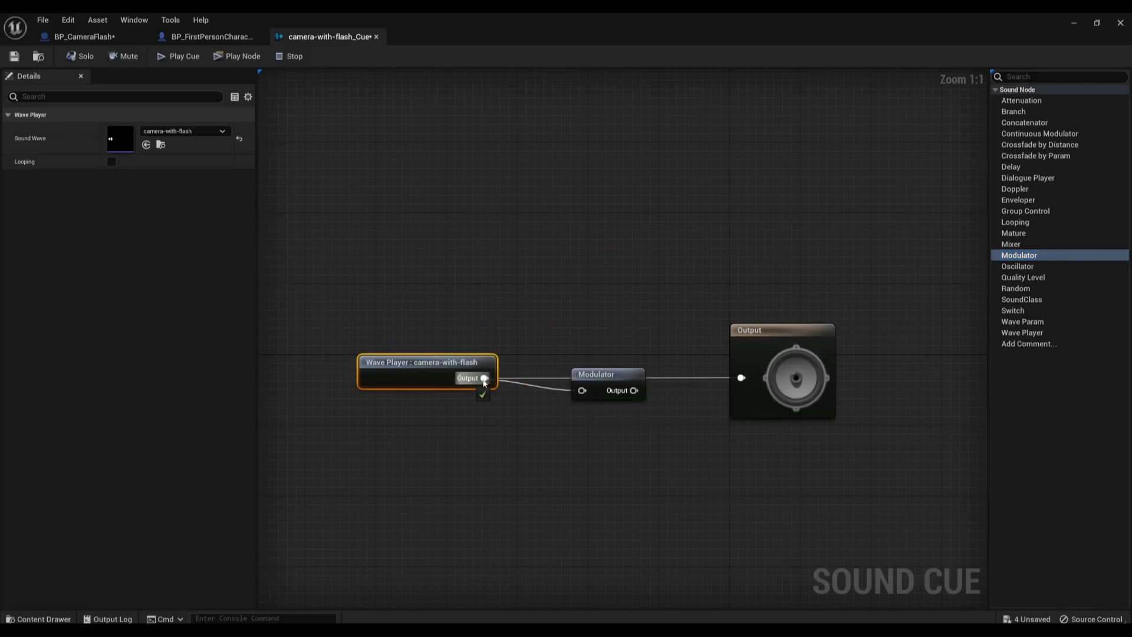
{"action": "left_click_drag", "start_coordinate": [619, 379], "coordinate": [619, 376]}
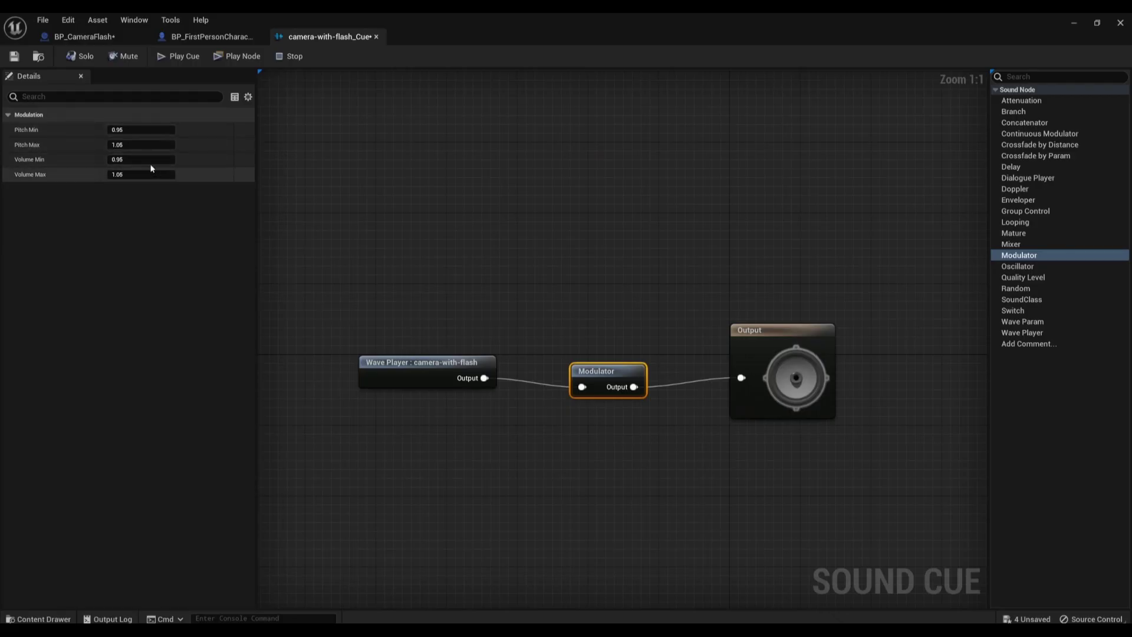
{"action": "left_click", "coordinate": [15, 56]}
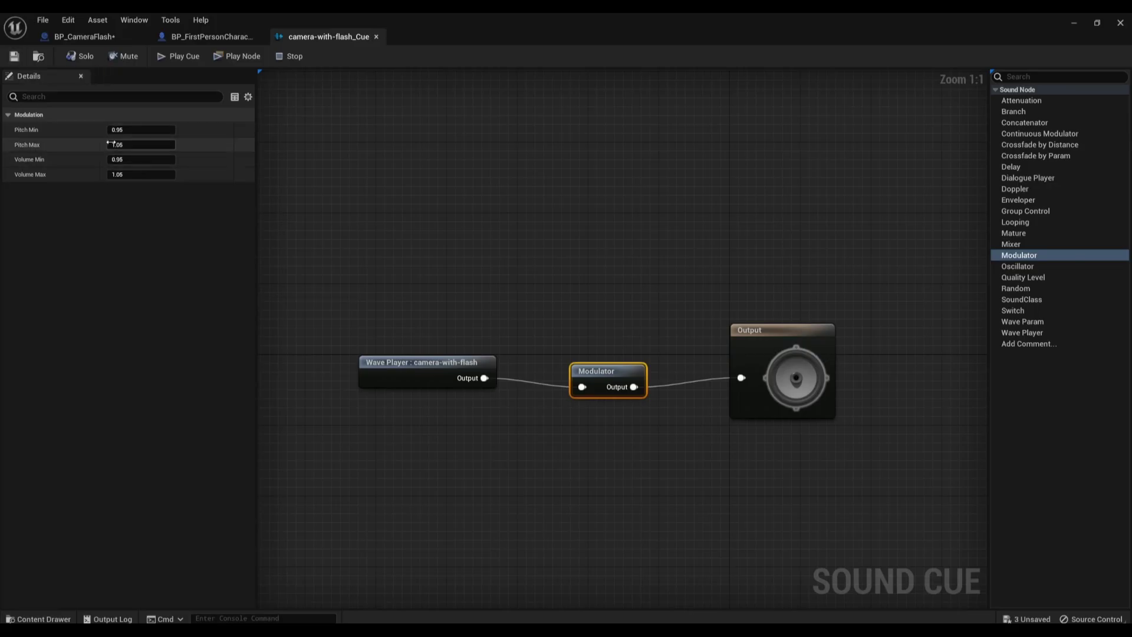
{"action": "left_click", "coordinate": [116, 129]}
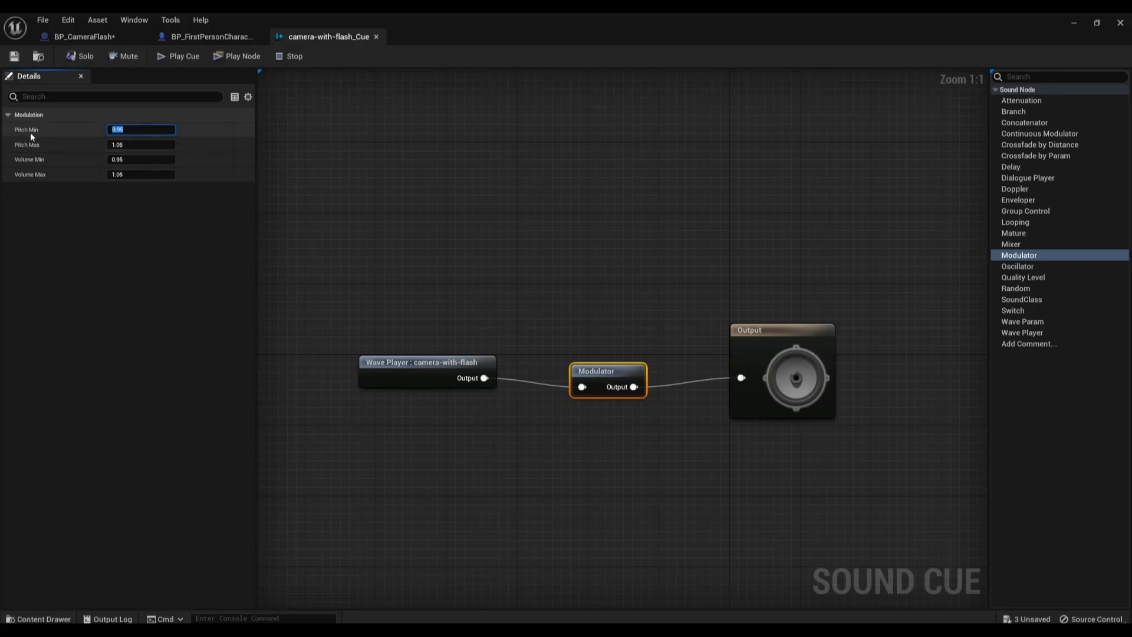
{"action": "left_click", "coordinate": [114, 36]}
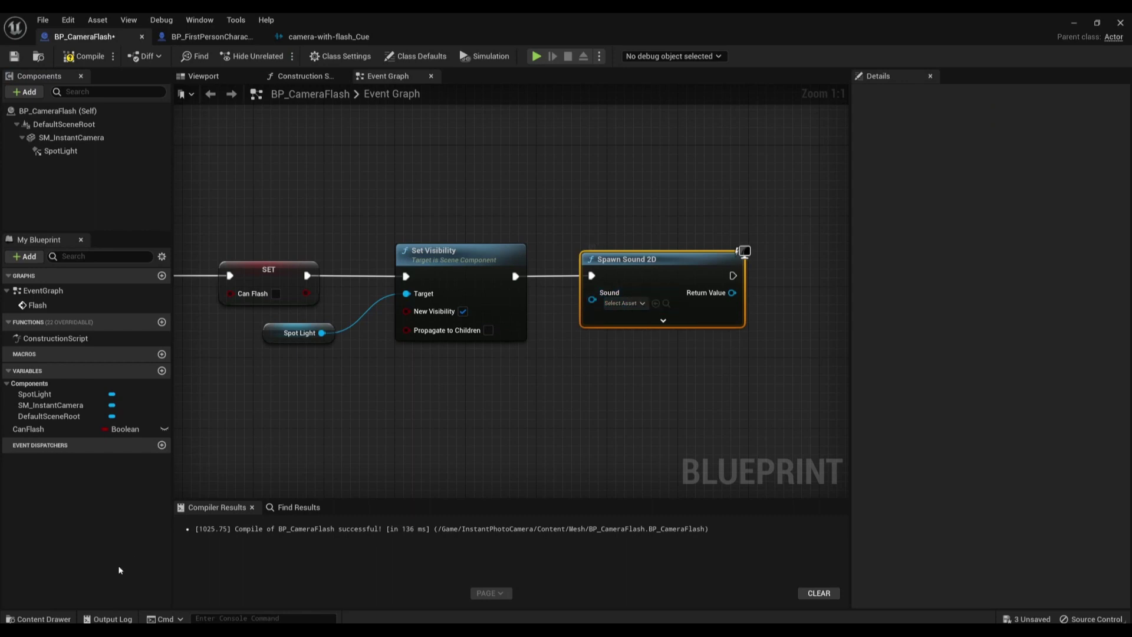
- Assign camera-with-flash_Cue as the sound played by Spawn Sound 2D
{"action": "left_click", "coordinate": [61, 619]}
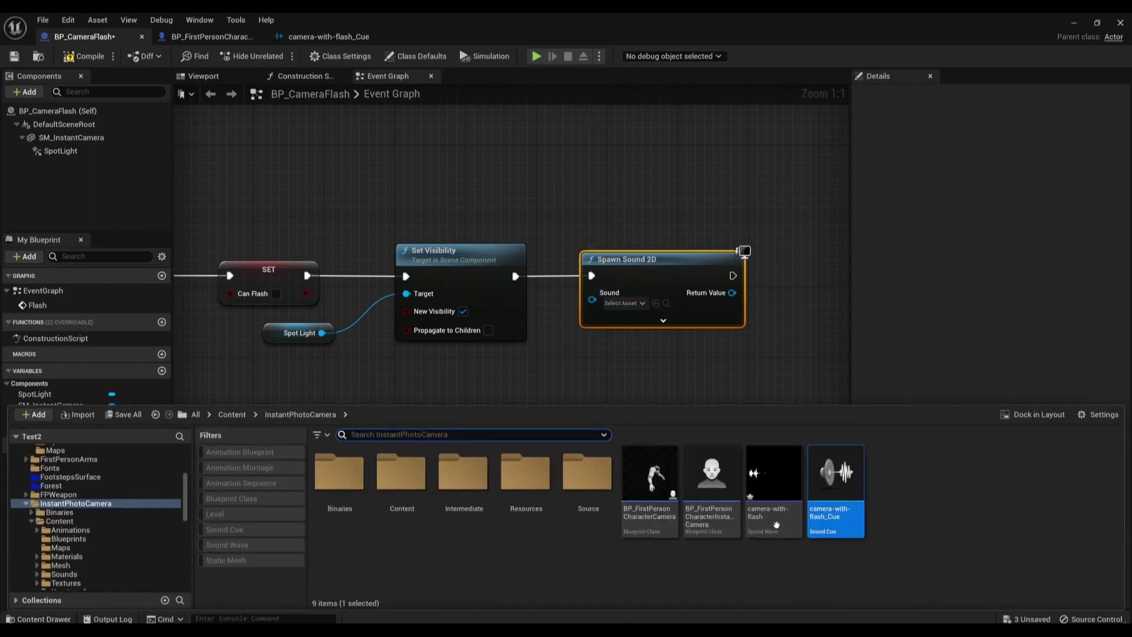
{"action": "left_click", "coordinate": [656, 305]}
{"action": "left_click", "coordinate": [656, 304]}
- Add a 0.2-second Delay after Spawn Sound 2D and compile BP_CameraFlash
{"action": "scroll", "coordinate": [608, 375], "scroll_direction": "down", "scroll_amount": 1}
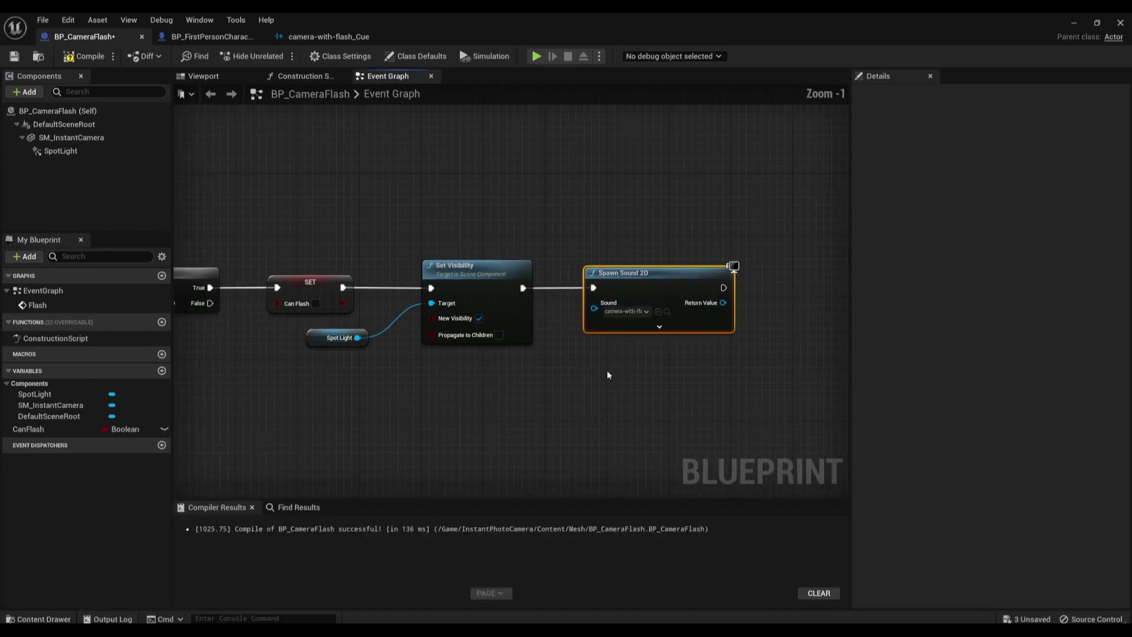
{"action": "right_click_drag", "start_coordinate": [647, 401], "coordinate": [512, 400]}
{"action": "left_click_drag", "start_coordinate": [588, 289], "coordinate": [620, 284]}
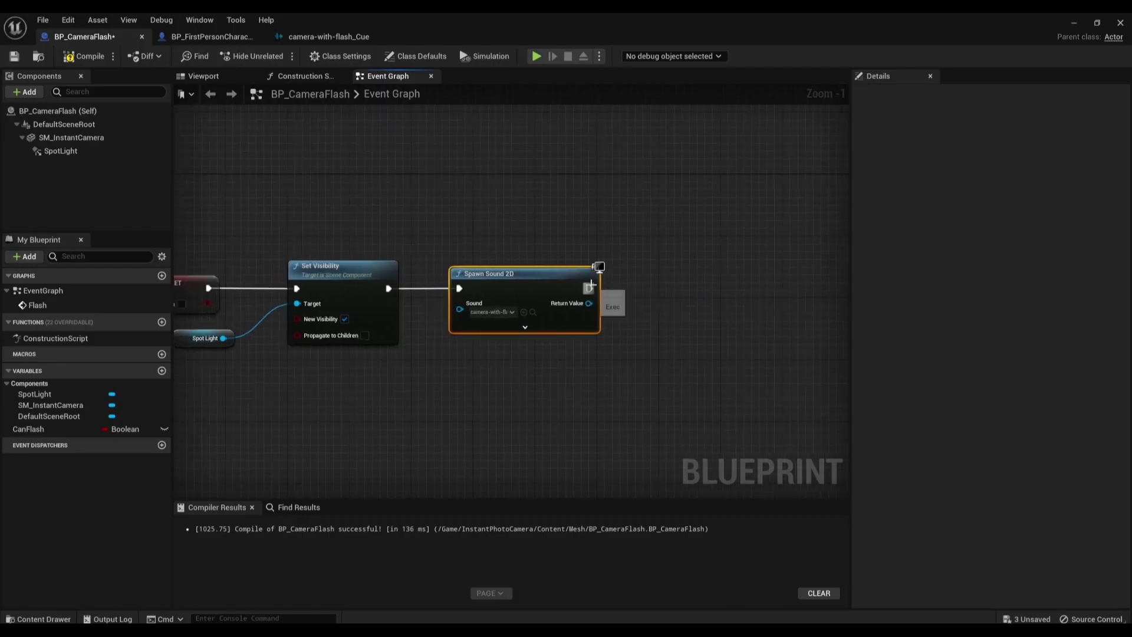
{"action": "type", "text": "delay"}
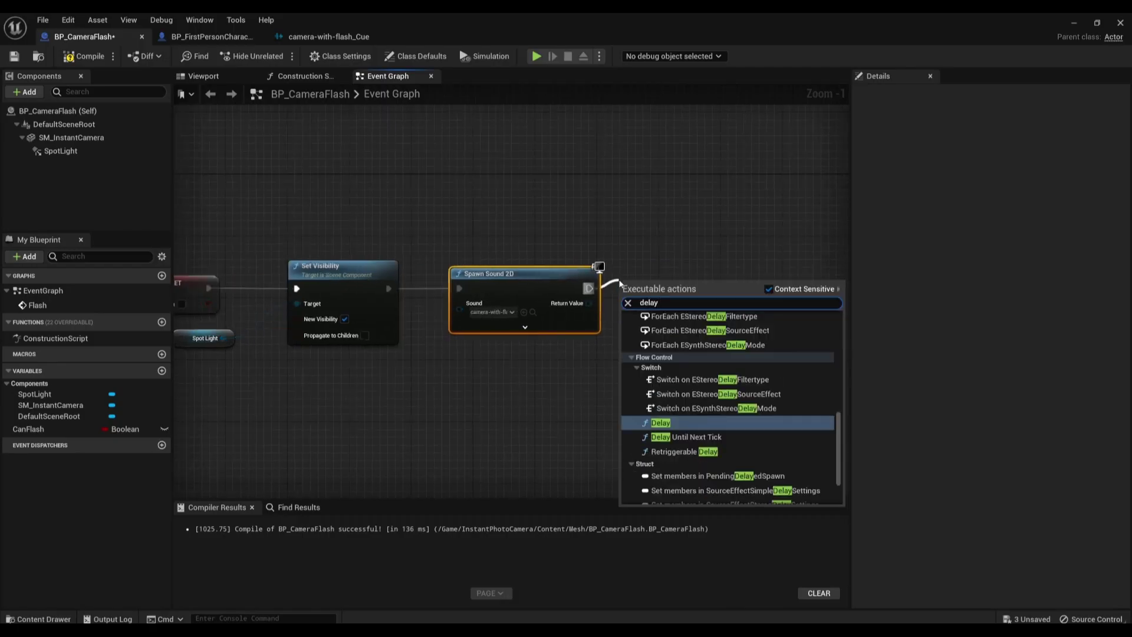
{"action": "key", "text": "Return"}
{"action": "left_click_drag", "start_coordinate": [664, 282], "coordinate": [679, 274]}
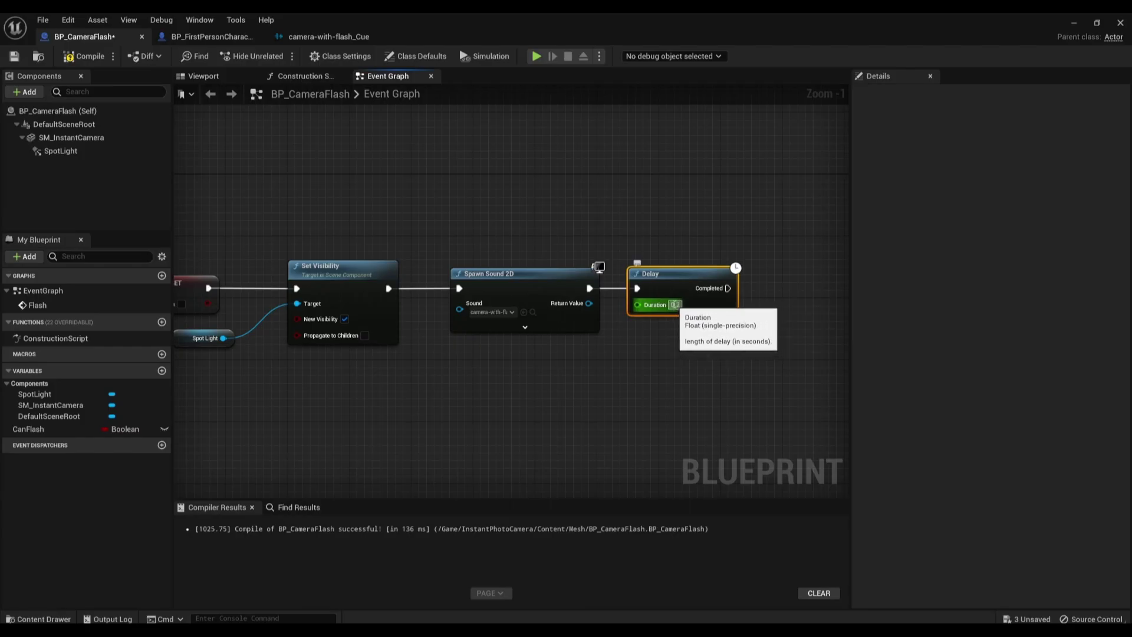
{"action": "left_click", "coordinate": [89, 57]}
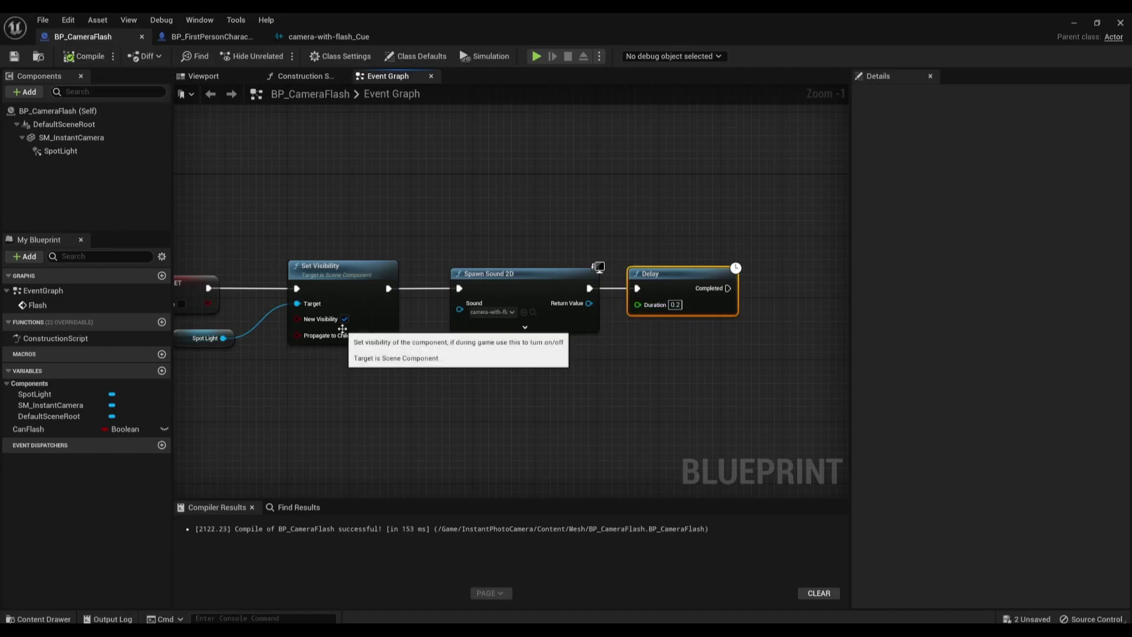
{"action": "right_click_drag", "start_coordinate": [527, 362], "coordinate": [507, 385]}
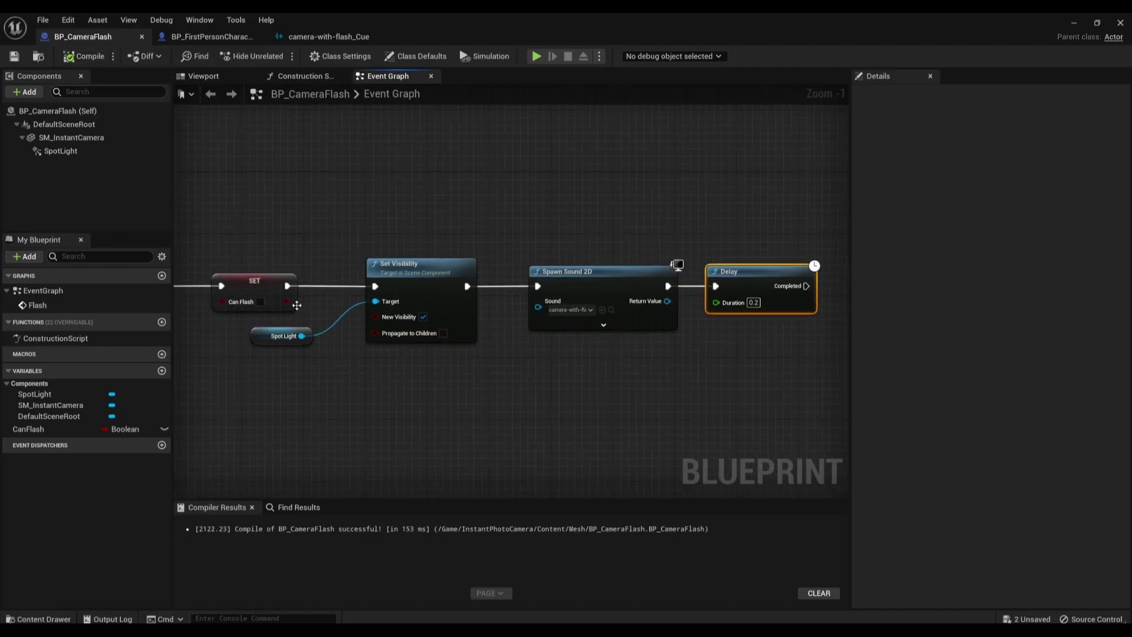
{"action": "left_click_drag", "start_coordinate": [287, 322], "coordinate": [394, 370]}
- Paste a copy of Spot Light and Set Visibility after the Delay, set to hide the light
{"action": "right_click_drag", "start_coordinate": [605, 386], "coordinate": [510, 390]}
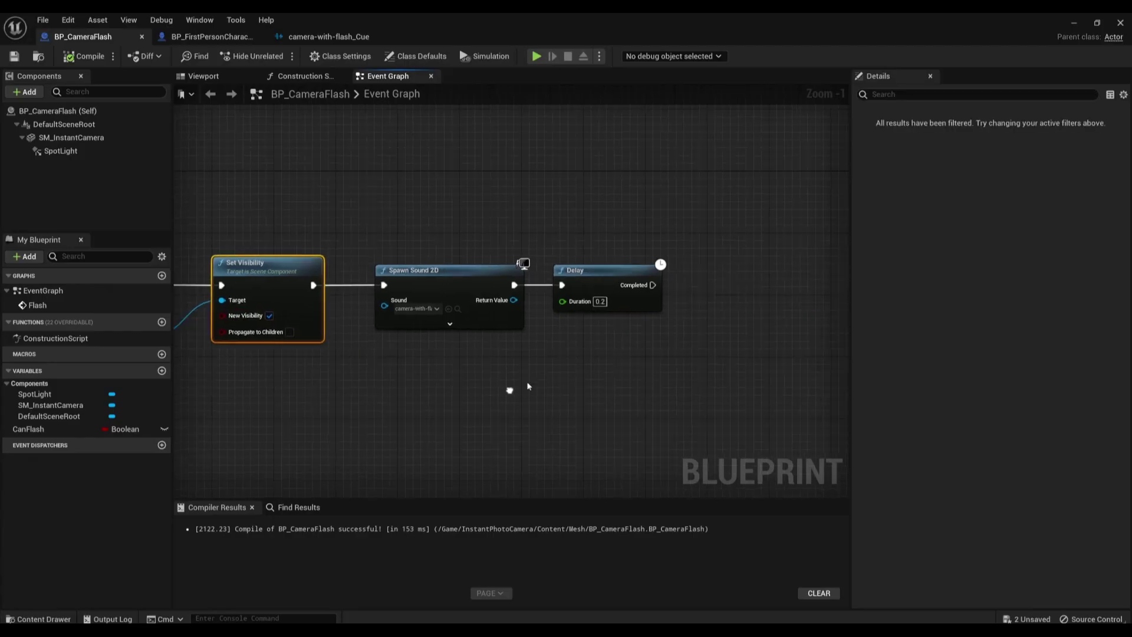
{"action": "key", "text": "ctrl+c"}
{"action": "key", "text": "ctrl+v"}
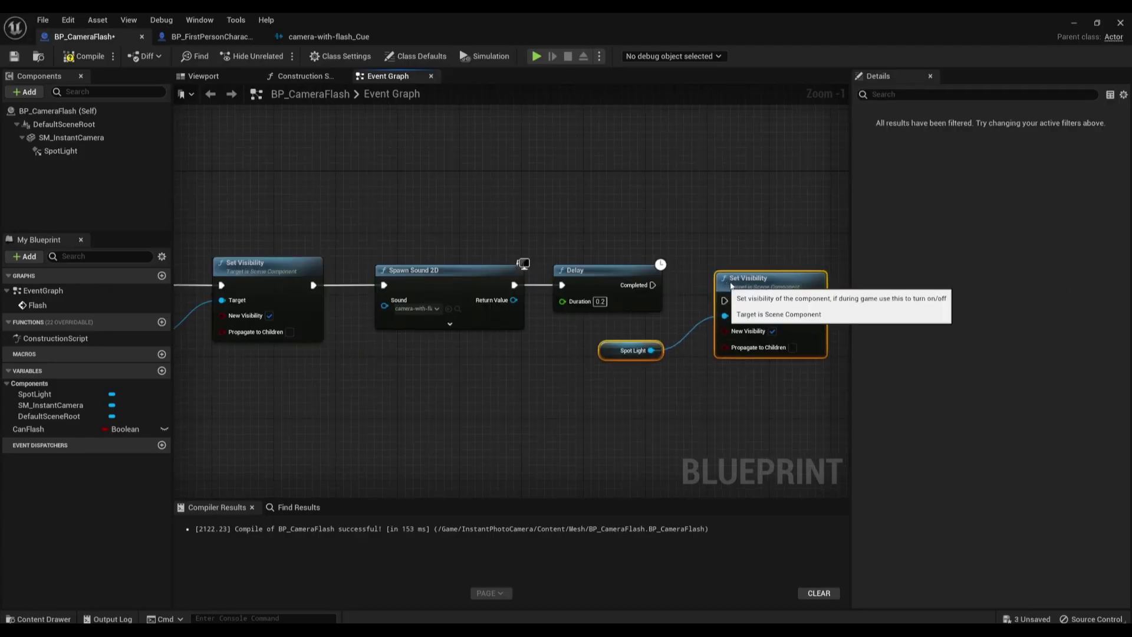
{"action": "mouse_move", "coordinate": [826, 293]}
{"action": "left_mouse_down"}
{"action": "mouse_move", "coordinate": [740, 277]}
{"action": "mouse_move", "coordinate": [653, 285]}
{"action": "left_mouse_up"}
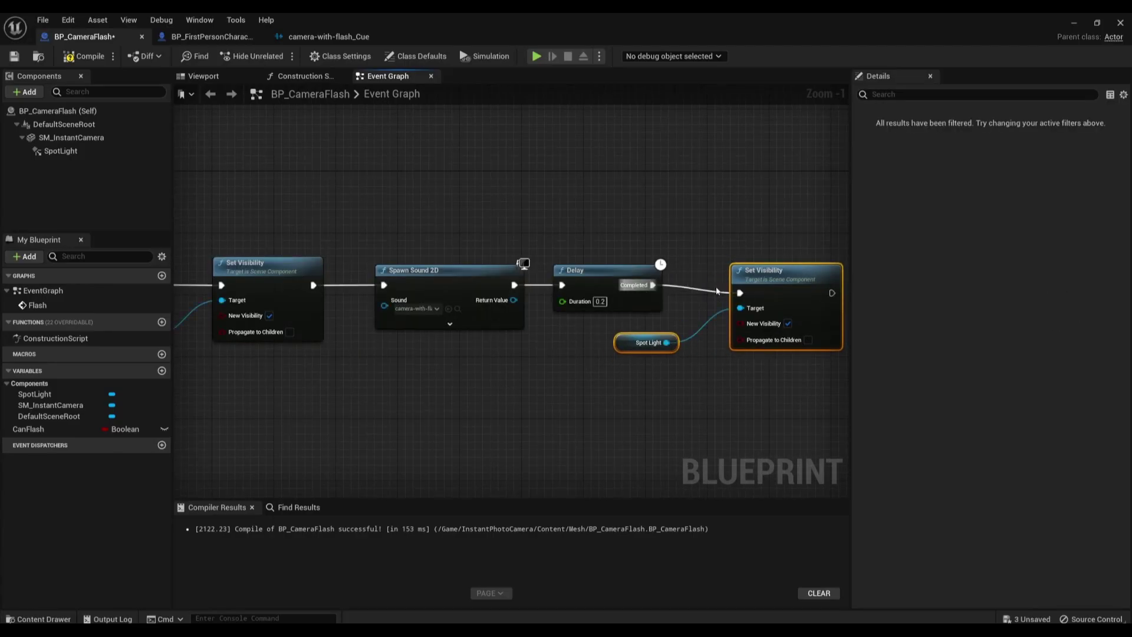
{"action": "left_click_drag", "start_coordinate": [764, 290], "coordinate": [756, 282]}
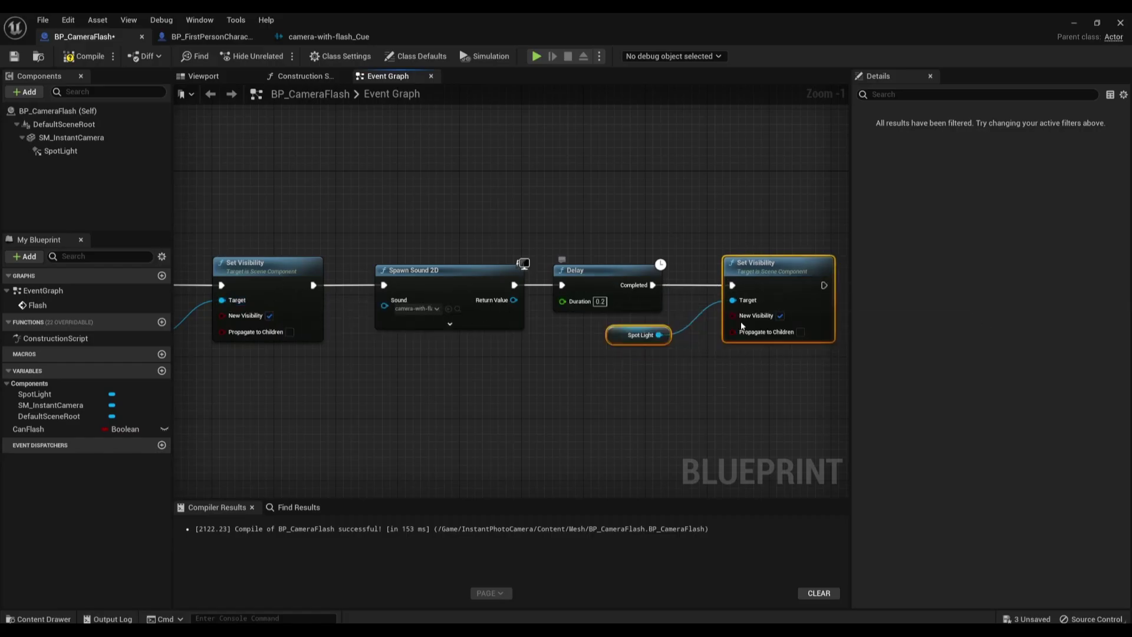
{"action": "left_click", "coordinate": [780, 316]}
- Add a second Delay lasting 2.0 seconds after the hiding Set Visibility
{"action": "right_click_drag", "start_coordinate": [731, 378], "coordinate": [431, 382]}
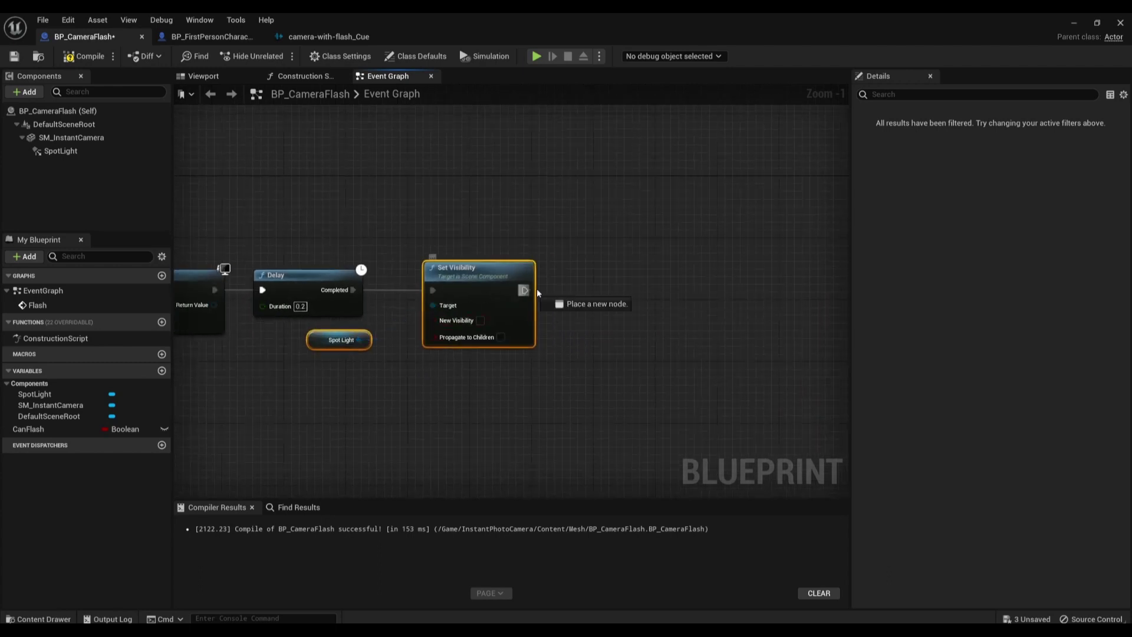
{"action": "left_click_drag", "start_coordinate": [523, 290], "coordinate": [552, 293]}
{"action": "type", "text": "delay"}
{"action": "key", "text": "Return"}
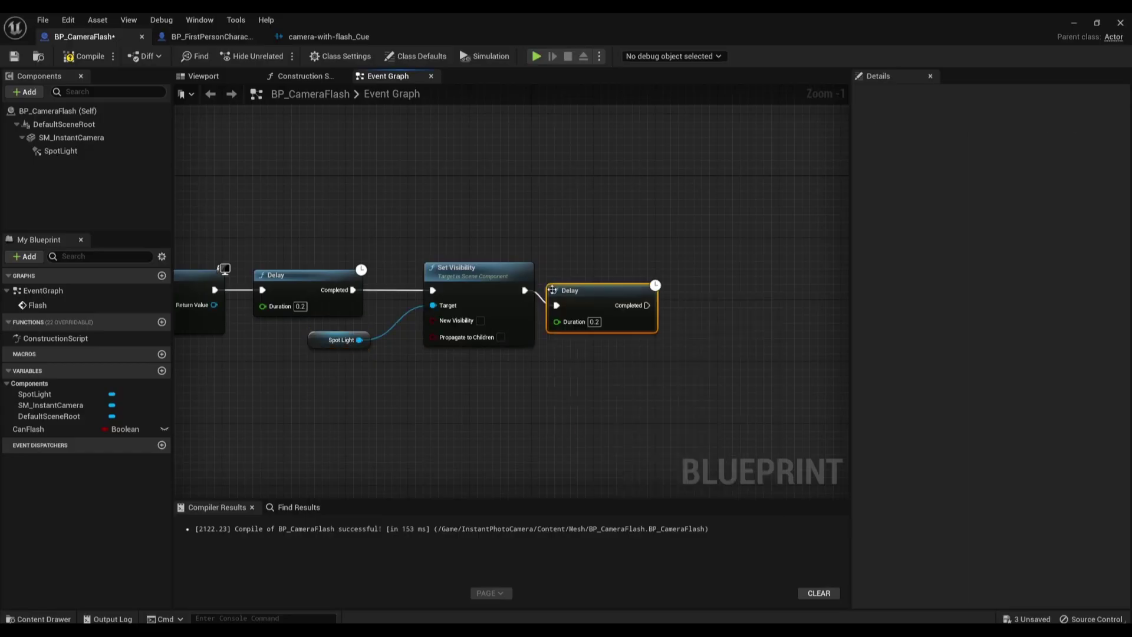
{"action": "left_click_drag", "start_coordinate": [593, 290], "coordinate": [608, 276]}
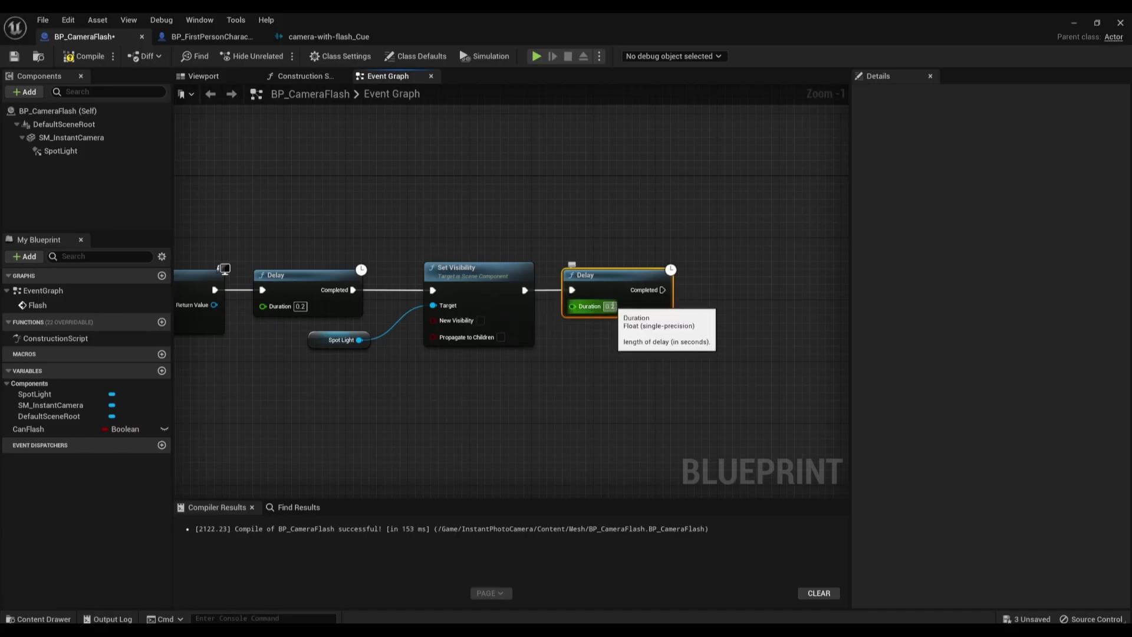
{"action": "left_click", "coordinate": [610, 306]}
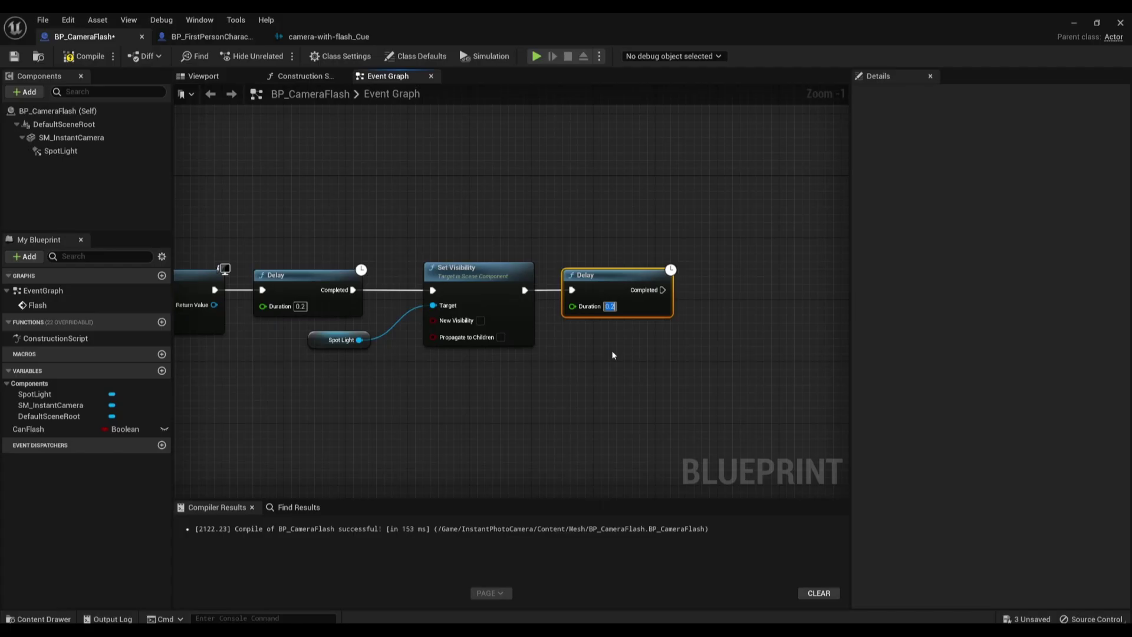
{"action": "type", "text": "2.0"}
- Add a SET CanFlash node set to true after the 2-second Delay
{"action": "mouse_move", "coordinate": [33, 429]}
{"action": "left_mouse_down"}
{"action": "mouse_move", "coordinate": [733, 314]}
{"action": "mouse_move", "coordinate": [714, 288]}
{"action": "mouse_move", "coordinate": [760, 314]}
{"action": "left_mouse_up"}
{"action": "left_click", "coordinate": [746, 322]}
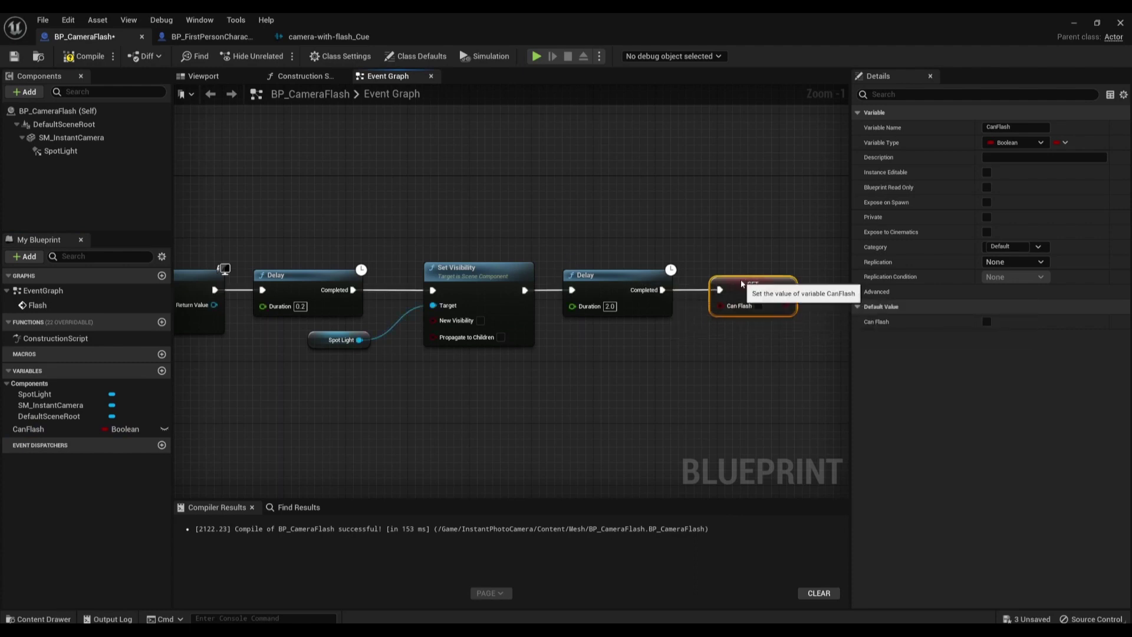
{"action": "left_click", "coordinate": [759, 306]}
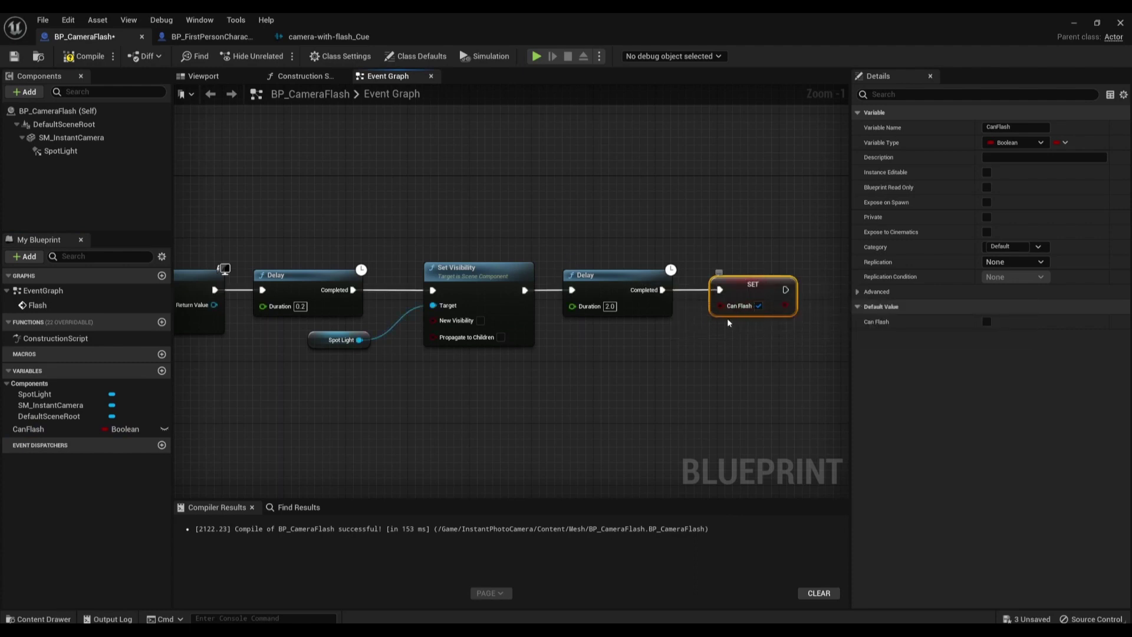
{"action": "scroll", "coordinate": [635, 359], "scroll_direction": "down", "scroll_amount": 2}
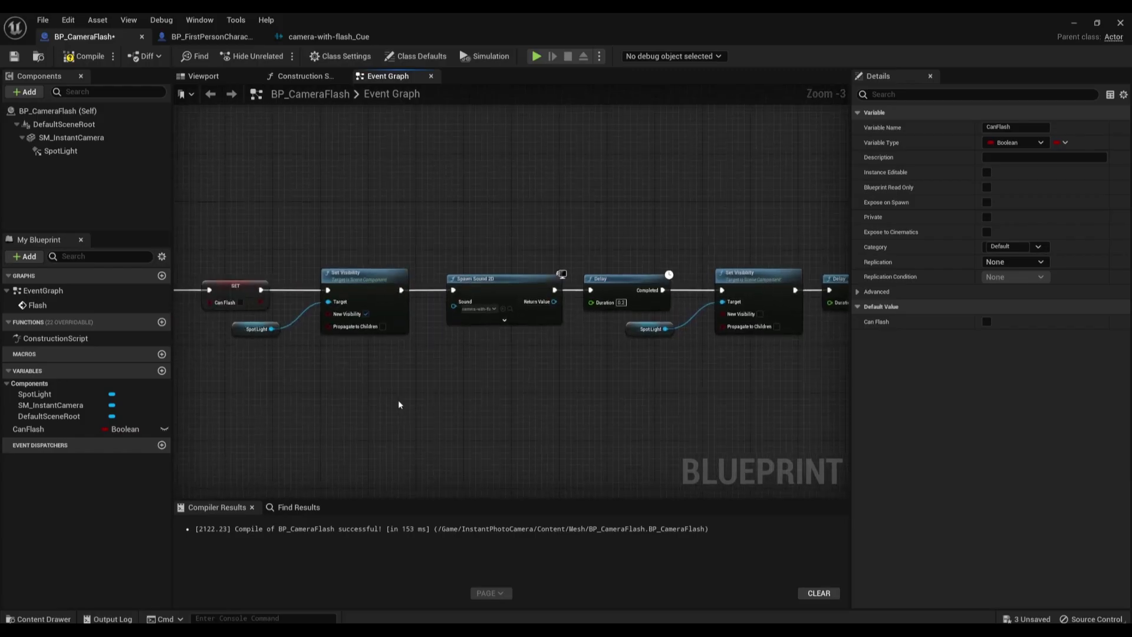
{"action": "right_click_drag", "start_coordinate": [399, 400], "coordinate": [487, 396]}
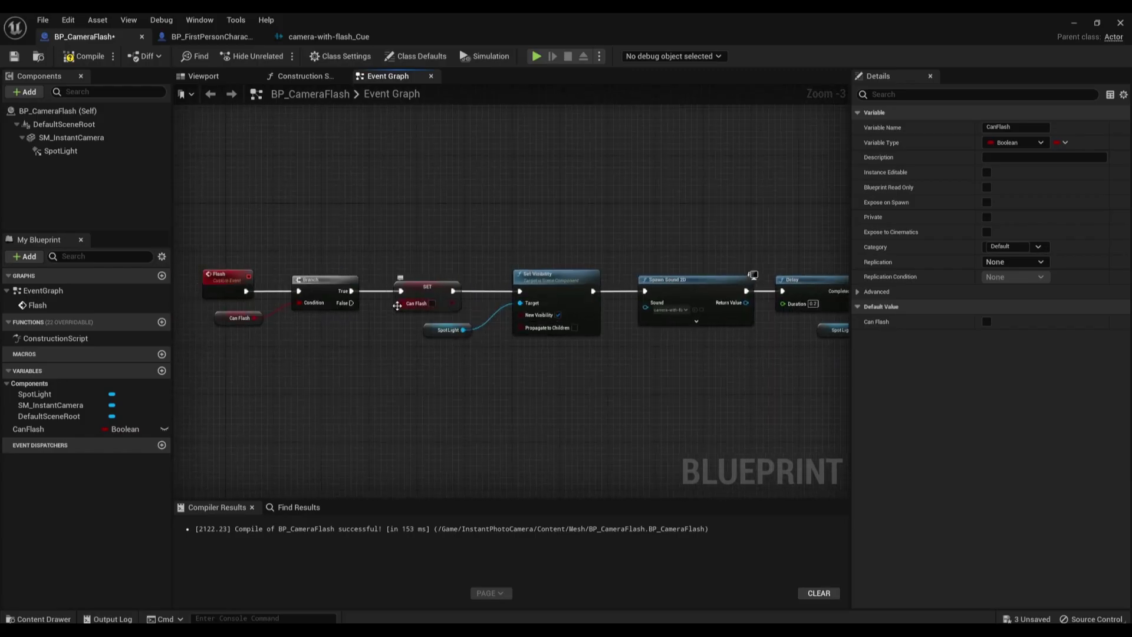
{"action": "right_click_drag", "start_coordinate": [687, 319], "coordinate": [331, 321]}
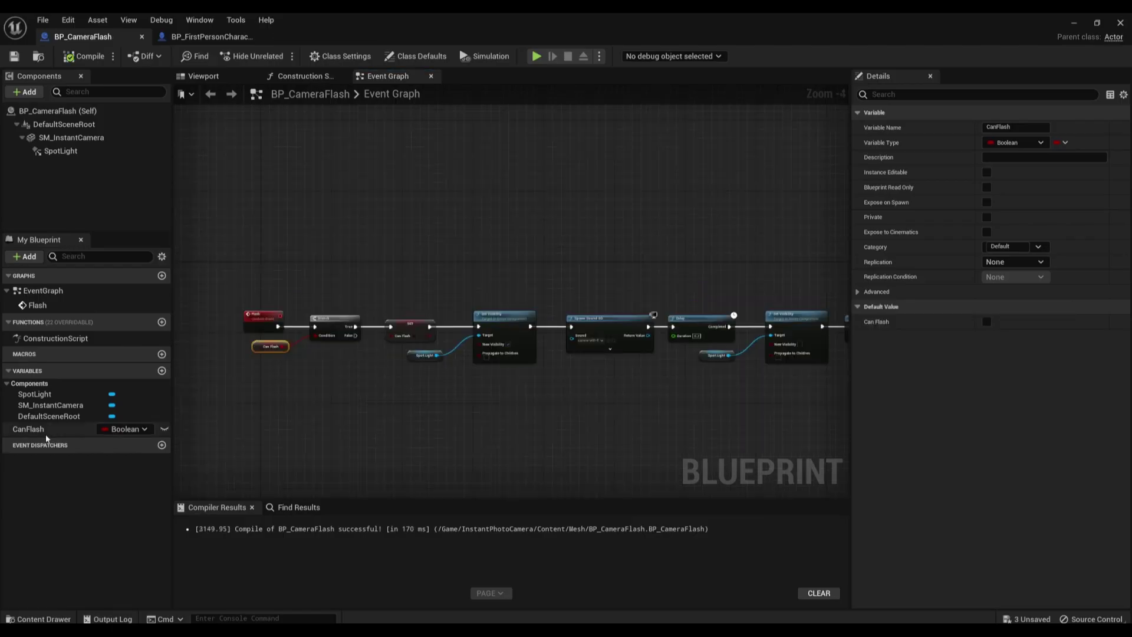
- Make CanFlash default to true and compile the blueprint
{"action": "left_click", "coordinate": [32, 429]}
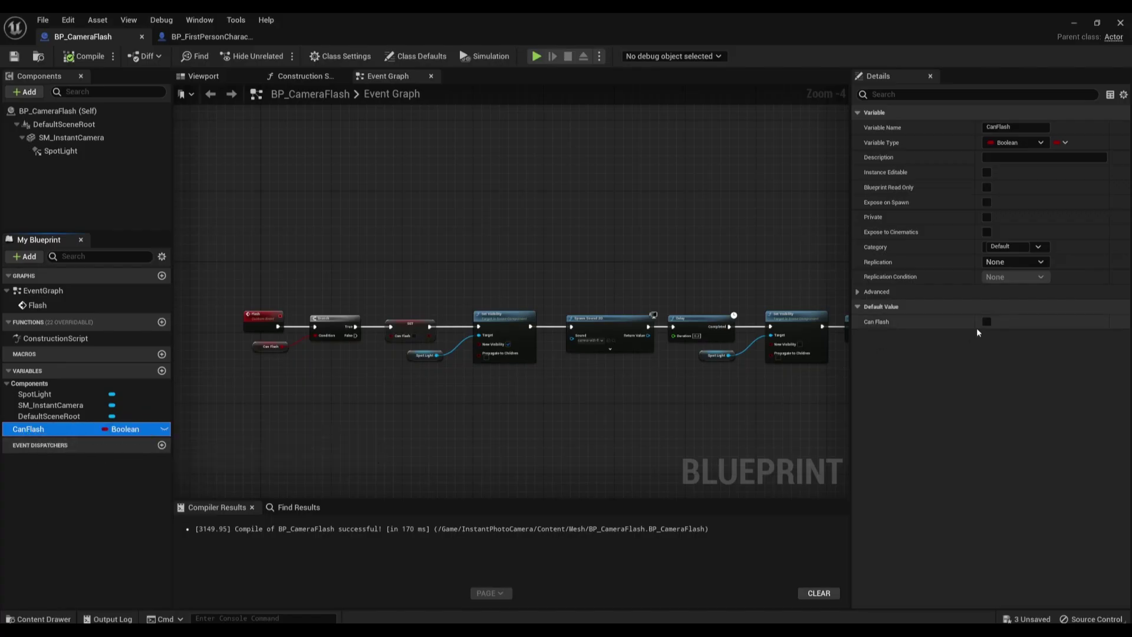
{"action": "left_click", "coordinate": [988, 322]}
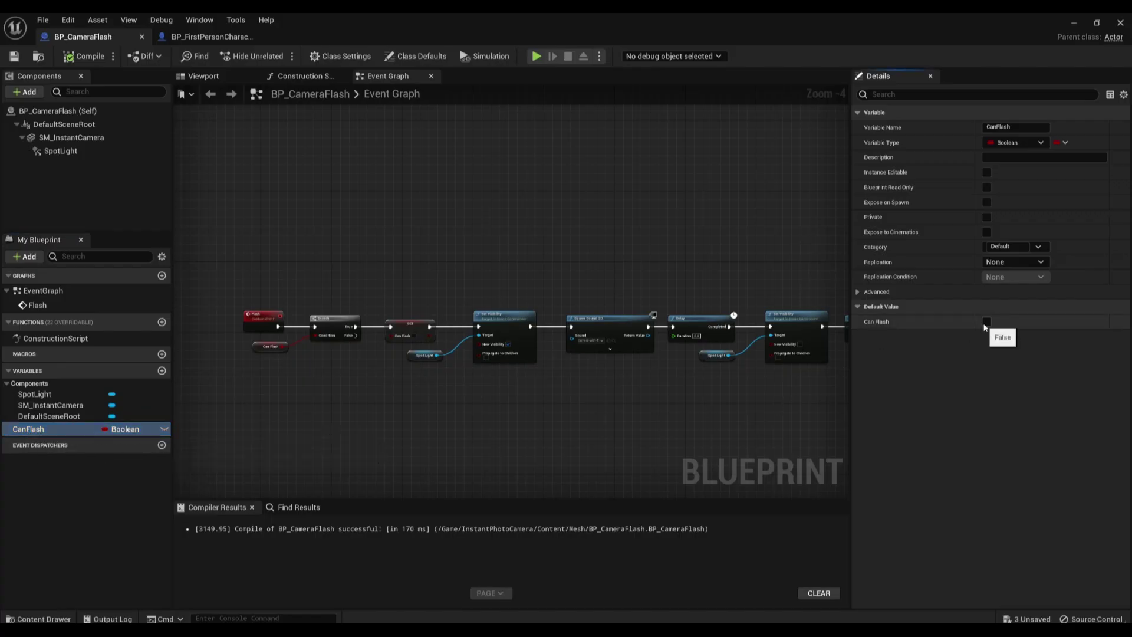
{"action": "left_click", "coordinate": [82, 56]}
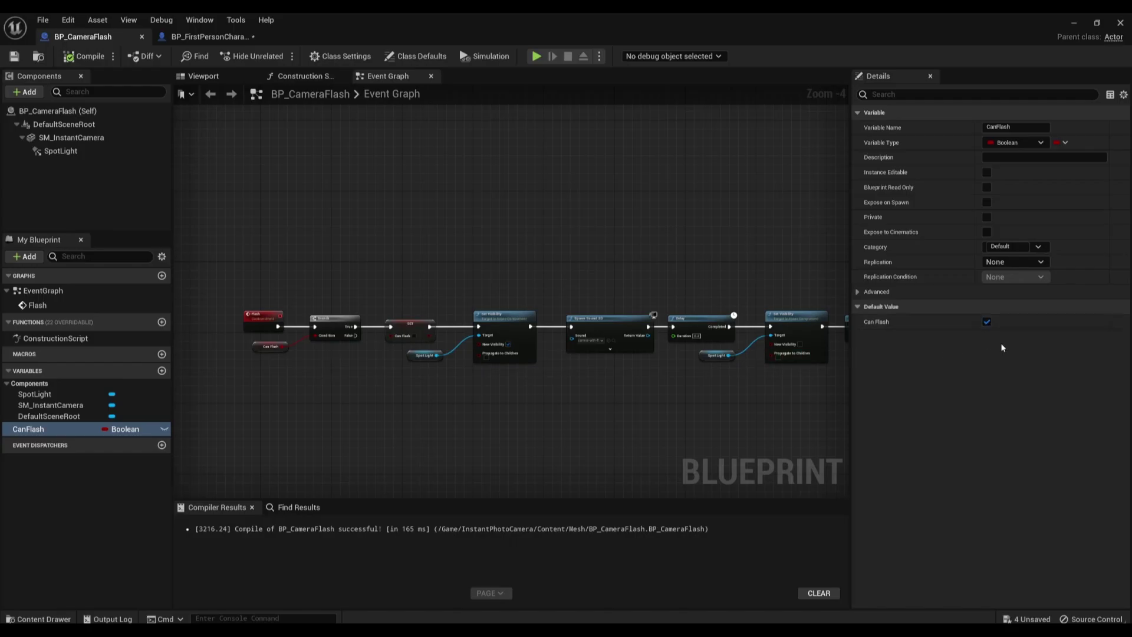
{"action": "left_click", "coordinate": [261, 349]}
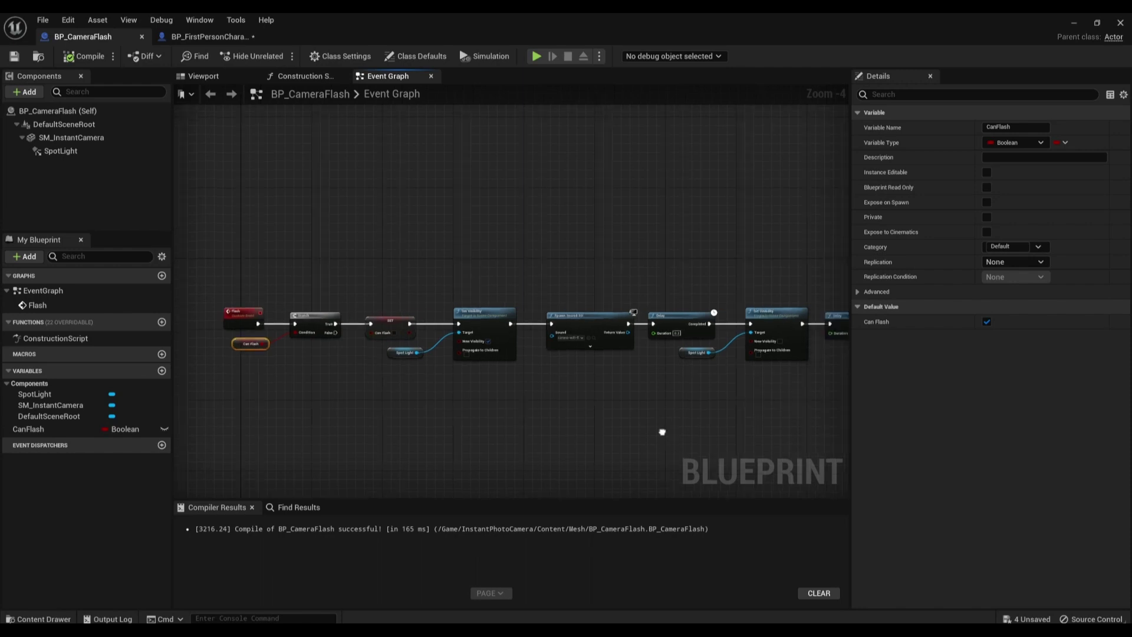
{"action": "right_click_drag", "start_coordinate": [695, 372], "coordinate": [514, 372]}
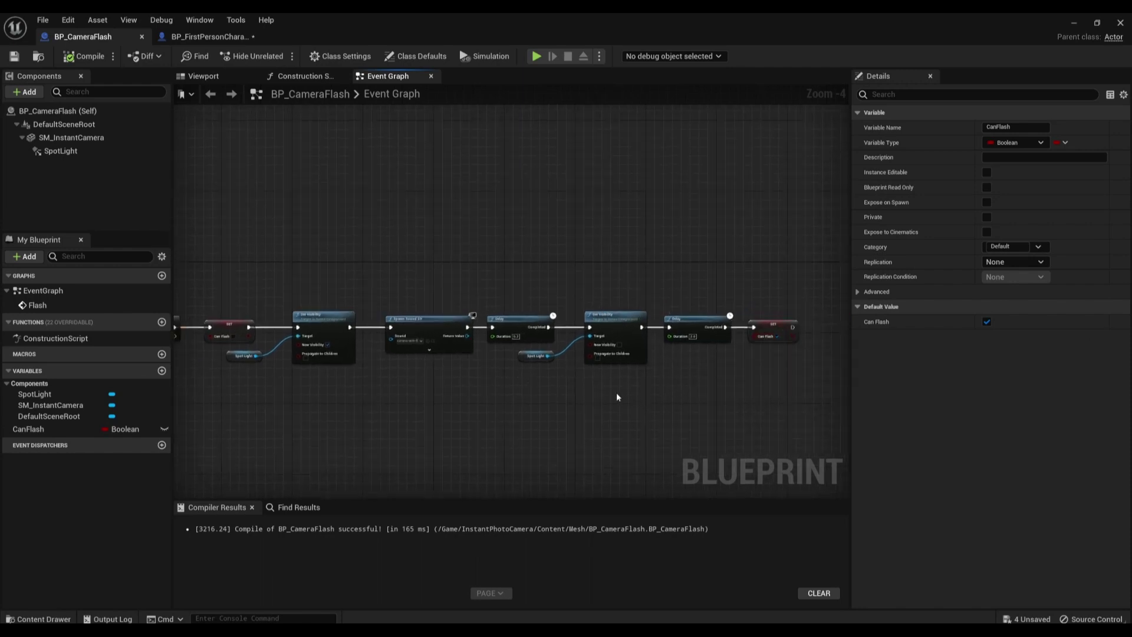
{"action": "scroll", "coordinate": [521, 369], "scroll_direction": "up", "scroll_amount": 1}
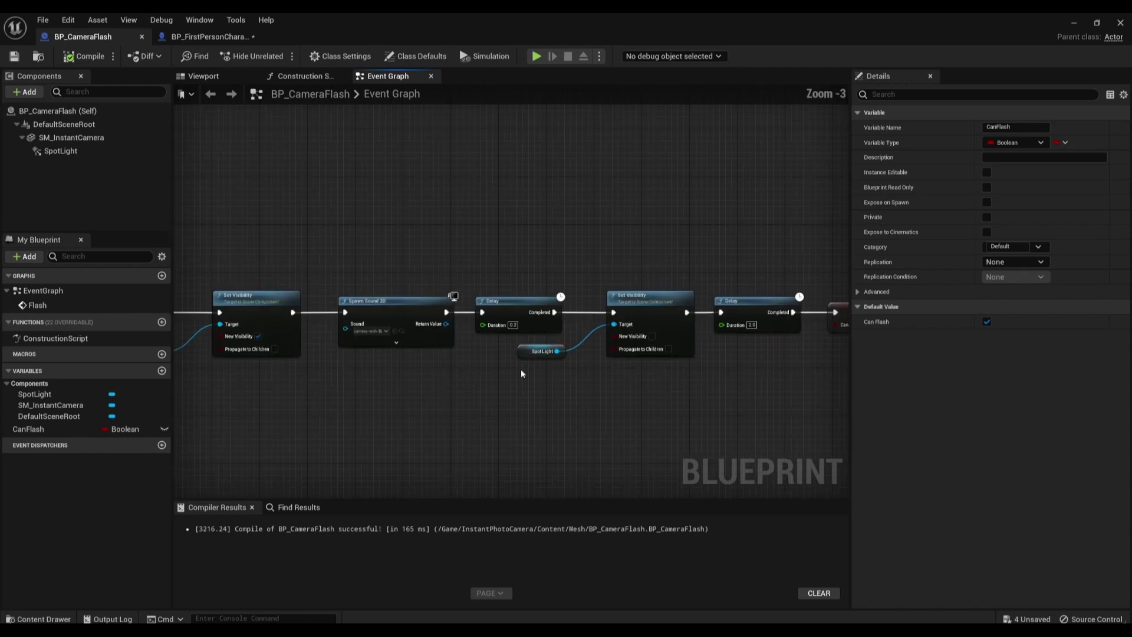
{"action": "left_click", "coordinate": [513, 325]}
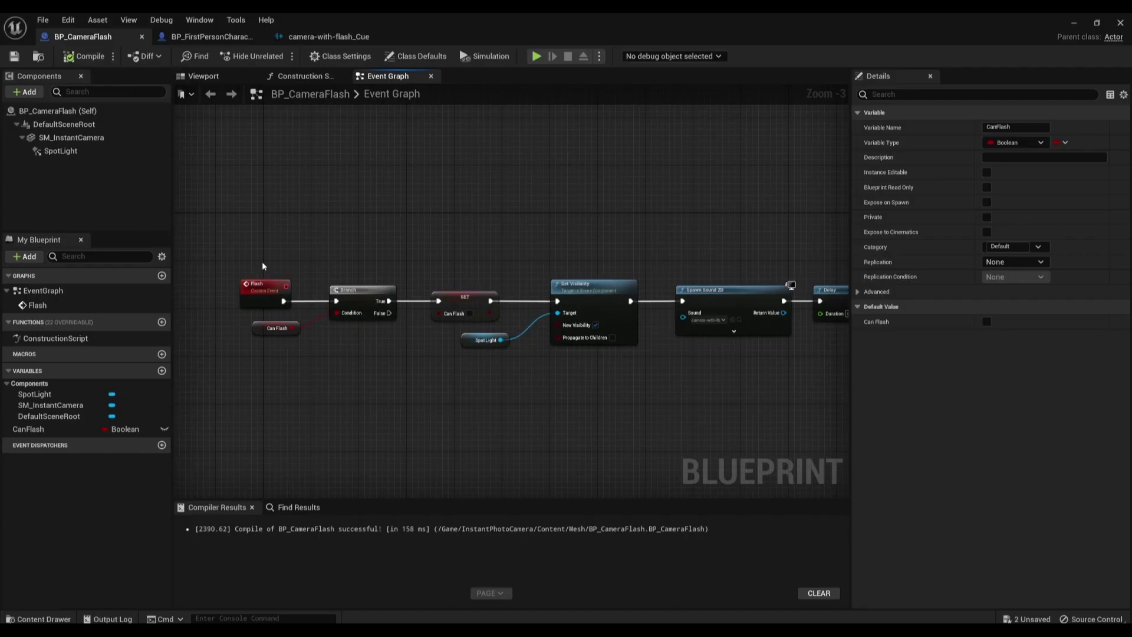
- Move the character's BP_CameraFlash child actor to location 18, 8, 44, then compile and save
{"action": "left_click", "coordinate": [207, 39]}
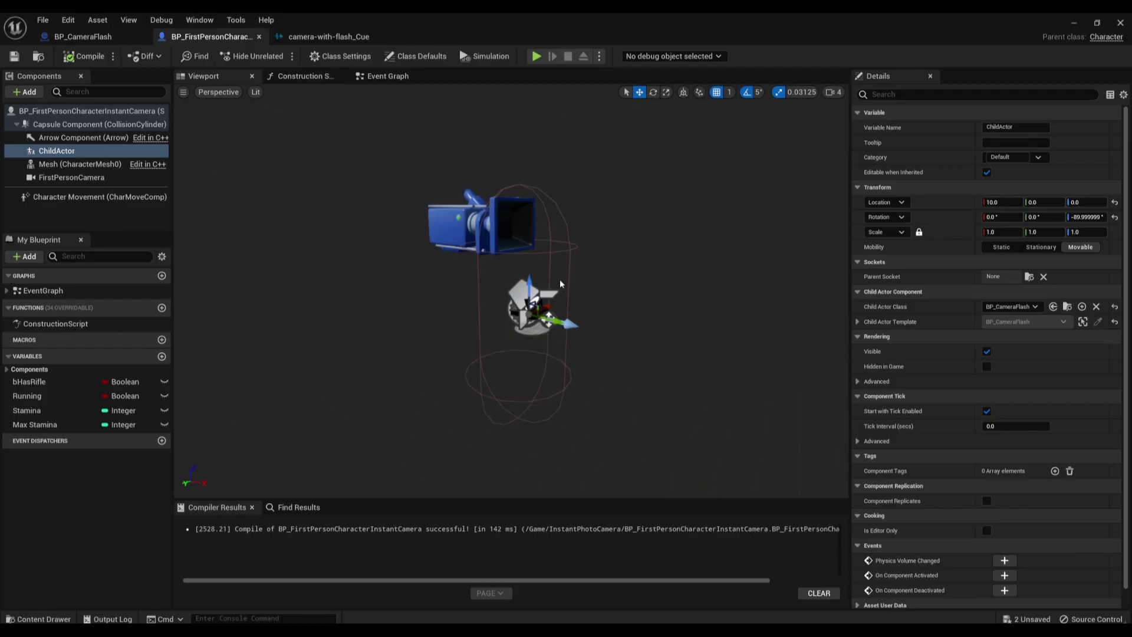
{"action": "scroll", "coordinate": [560, 284], "scroll_direction": "up", "scroll_amount": 4}
{"action": "mouse_move", "coordinate": [500, 301]}
{"action": "left_mouse_down"}
{"action": "mouse_move", "coordinate": [498, 248]}
{"action": "mouse_move", "coordinate": [535, 296]}
{"action": "mouse_move", "coordinate": [541, 327]}
{"action": "left_mouse_up"}
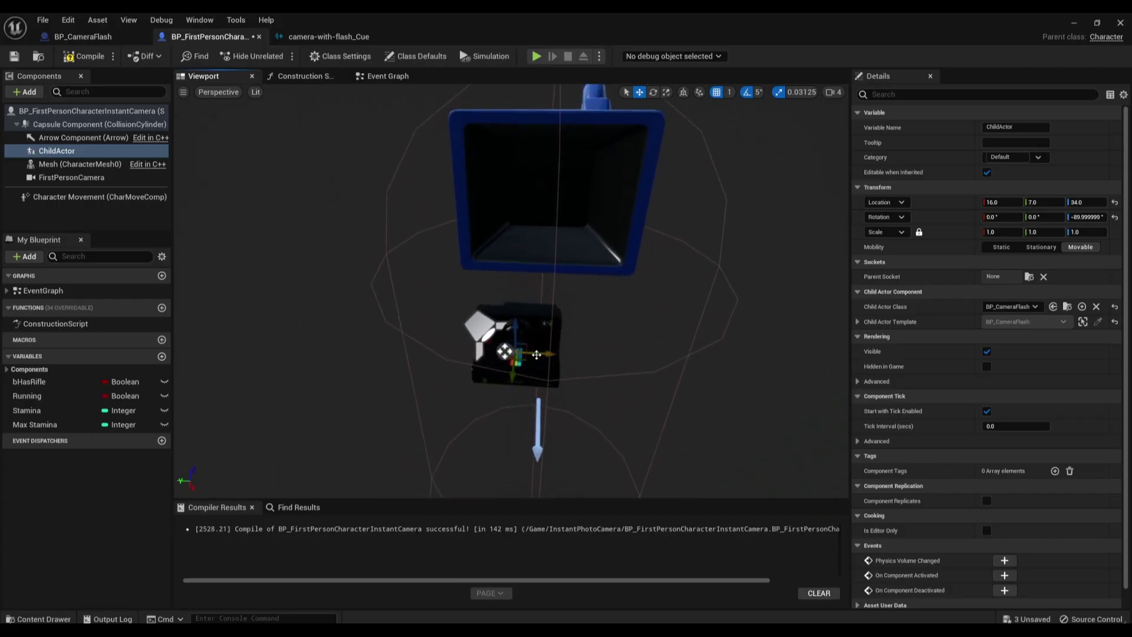
{"action": "mouse_move", "coordinate": [514, 336]}
{"action": "left_mouse_down"}
{"action": "mouse_move", "coordinate": [515, 293]}
{"action": "mouse_move", "coordinate": [532, 324]}
{"action": "mouse_move", "coordinate": [449, 330]}
{"action": "left_mouse_up"}
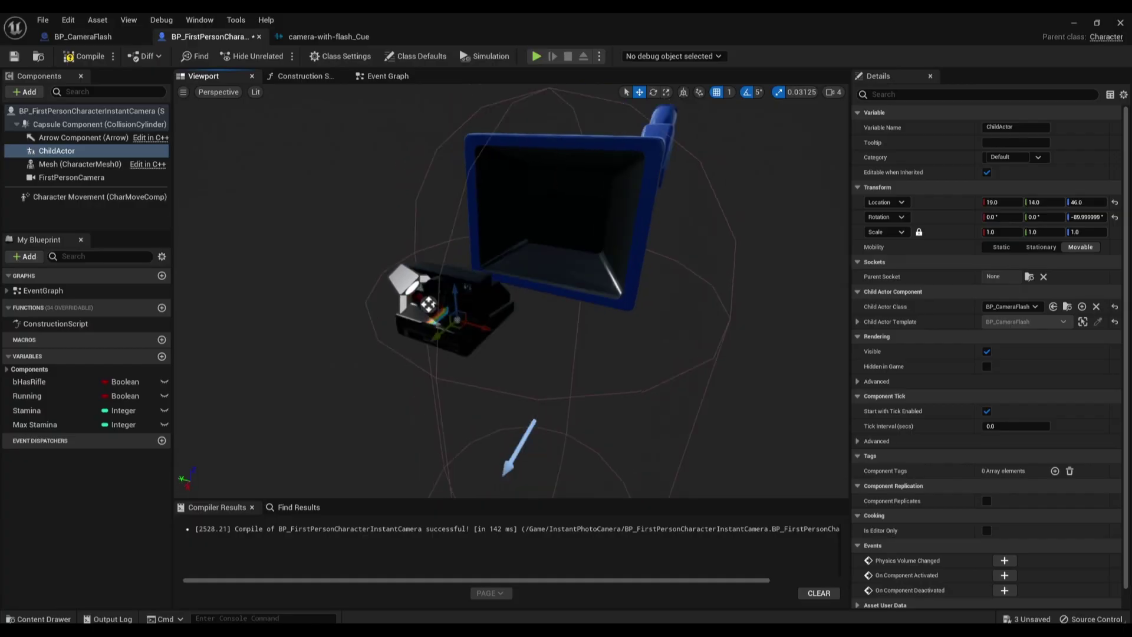
{"action": "left_click_drag", "start_coordinate": [511, 289], "coordinate": [389, 313], "text": "alt"}
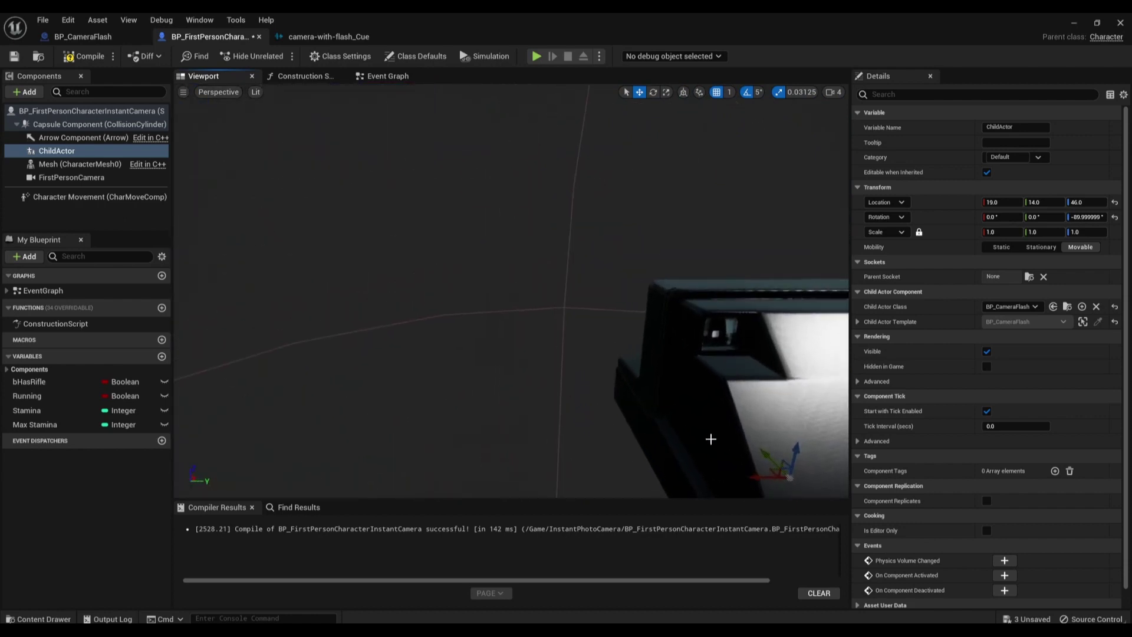
{"action": "mouse_move", "coordinate": [759, 475]}
{"action": "left_mouse_down"}
{"action": "mouse_move", "coordinate": [652, 485]}
{"action": "mouse_move", "coordinate": [689, 467]}
{"action": "mouse_move", "coordinate": [721, 486]}
{"action": "mouse_move", "coordinate": [708, 487]}
{"action": "left_mouse_up"}
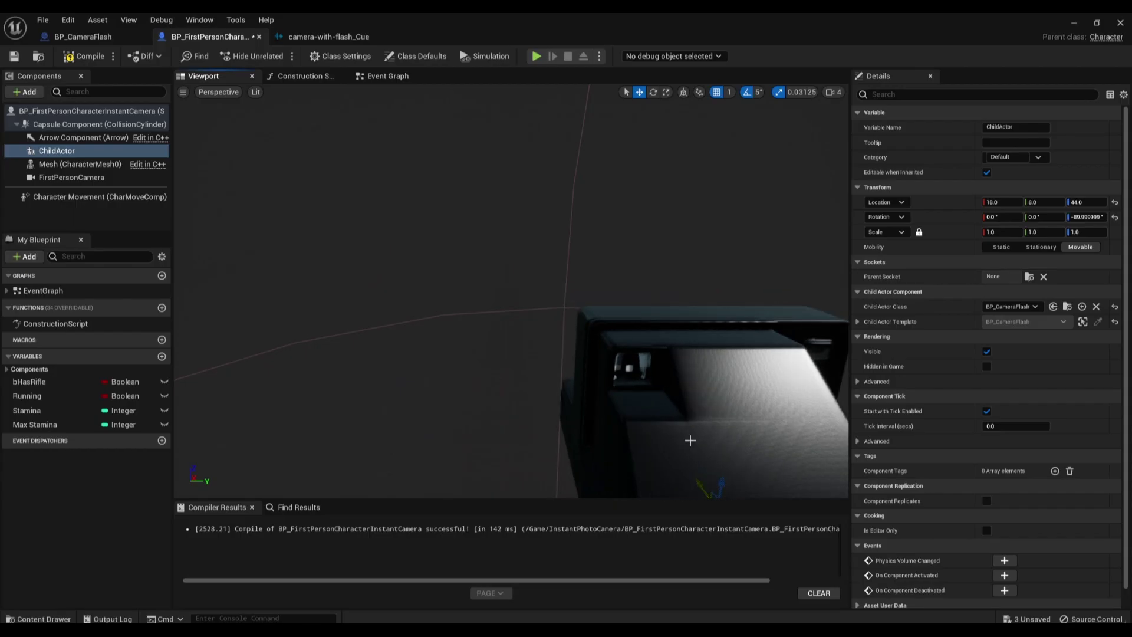
{"action": "left_click", "coordinate": [88, 58]}
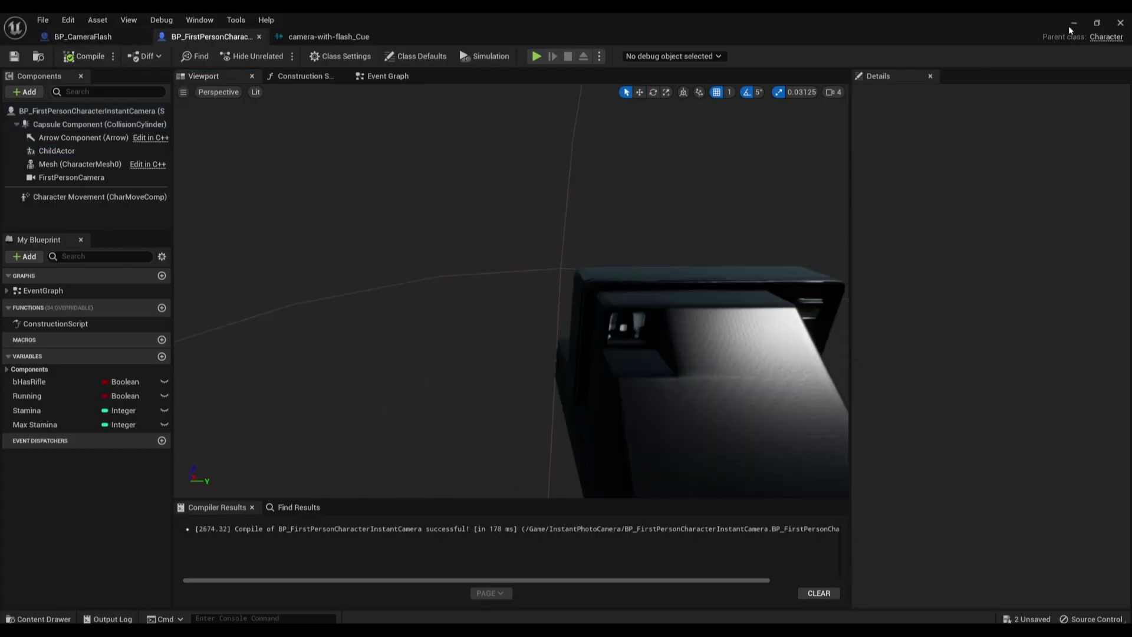
{"action": "left_click", "coordinate": [1068, 26]}
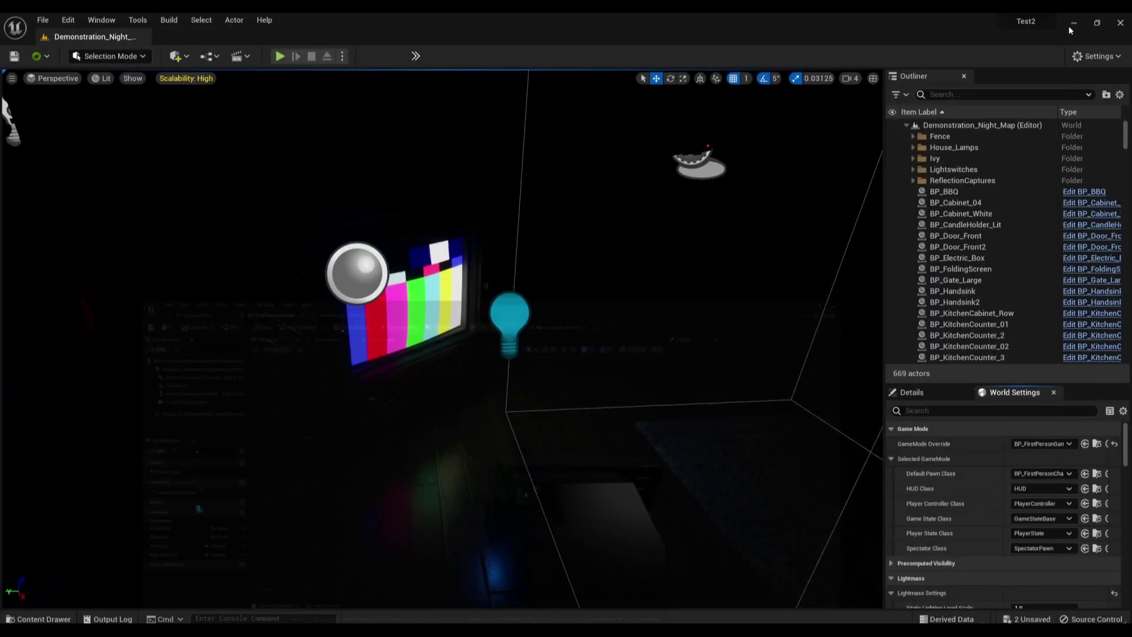
- Play-test the level to check the flash camera's position
{"action": "left_click", "coordinate": [279, 59]}
{"action": "left_click", "coordinate": [606, 334]}
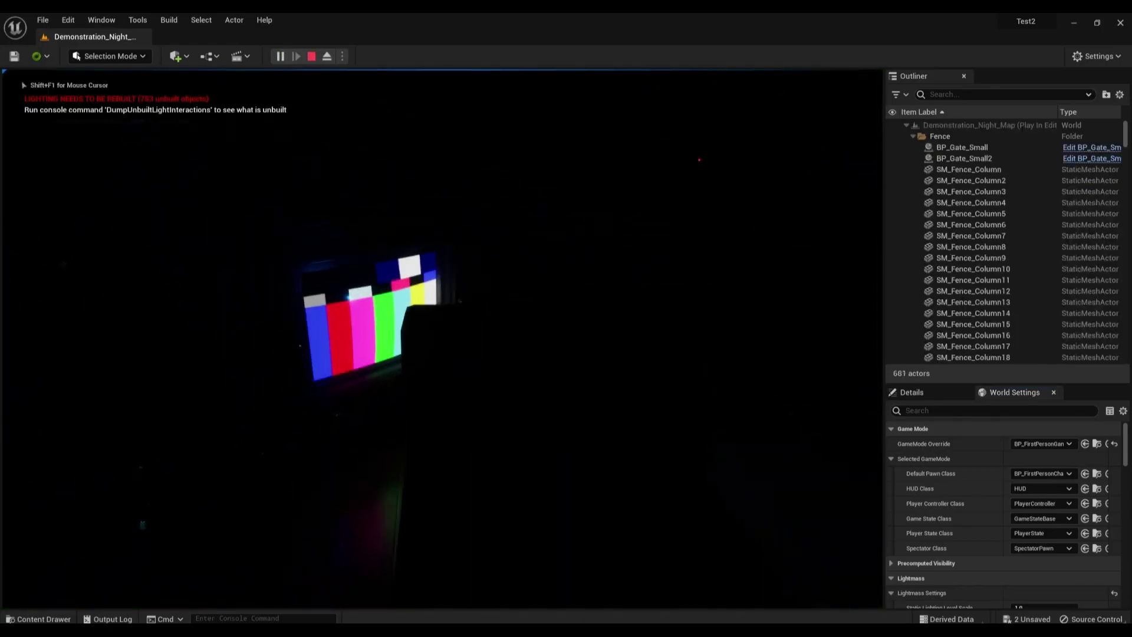
{"action": "key", "text": "Escape"}
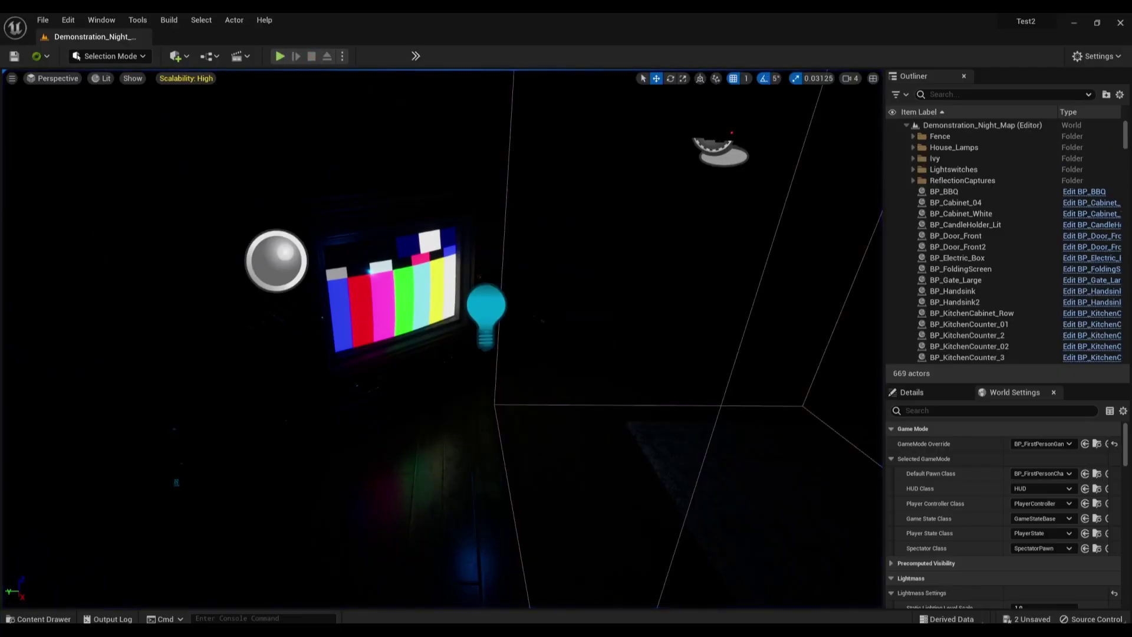
- Shift the flash camera child actor slightly right and compile and save the character
{"action": "mouse_move", "coordinate": [312, 631]}
{"action": "left_click", "coordinate": [383, 584]}
{"action": "left_click", "coordinate": [670, 405]}
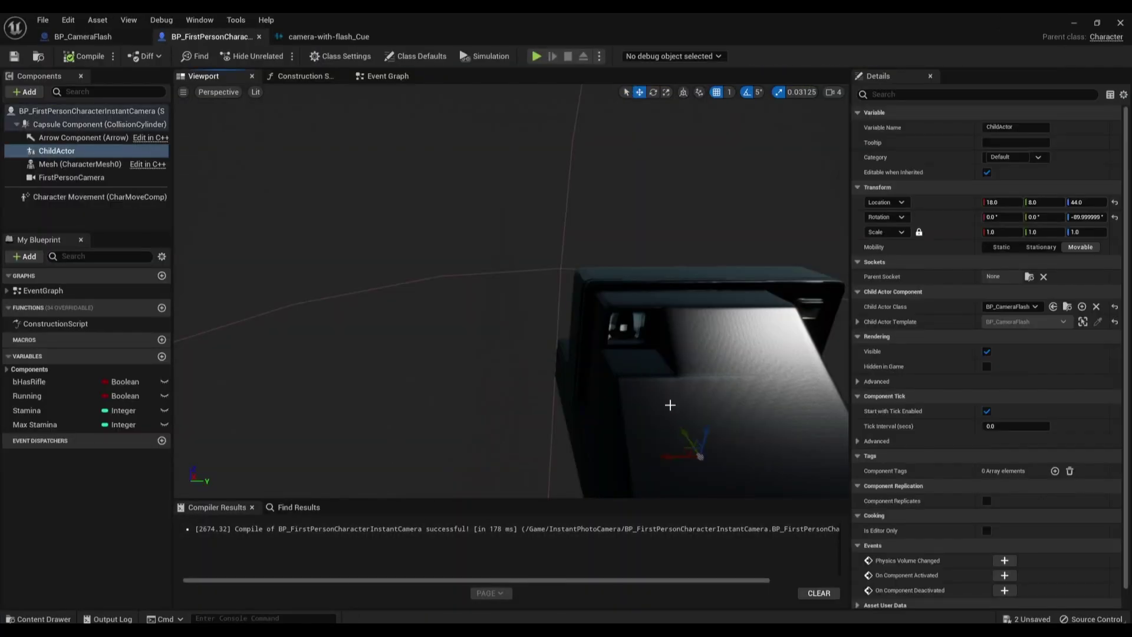
{"action": "mouse_move", "coordinate": [673, 459]}
{"action": "left_mouse_down"}
{"action": "mouse_move", "coordinate": [698, 454]}
{"action": "mouse_move", "coordinate": [716, 471]}
{"action": "left_mouse_up"}
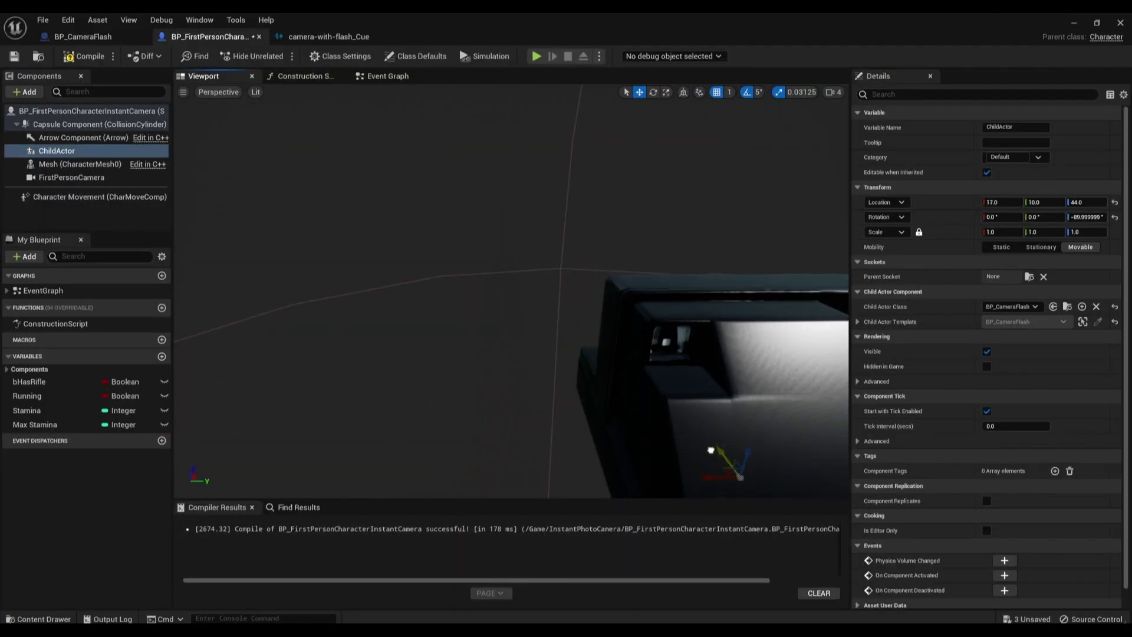
{"action": "key", "text": "ctrl+s"}
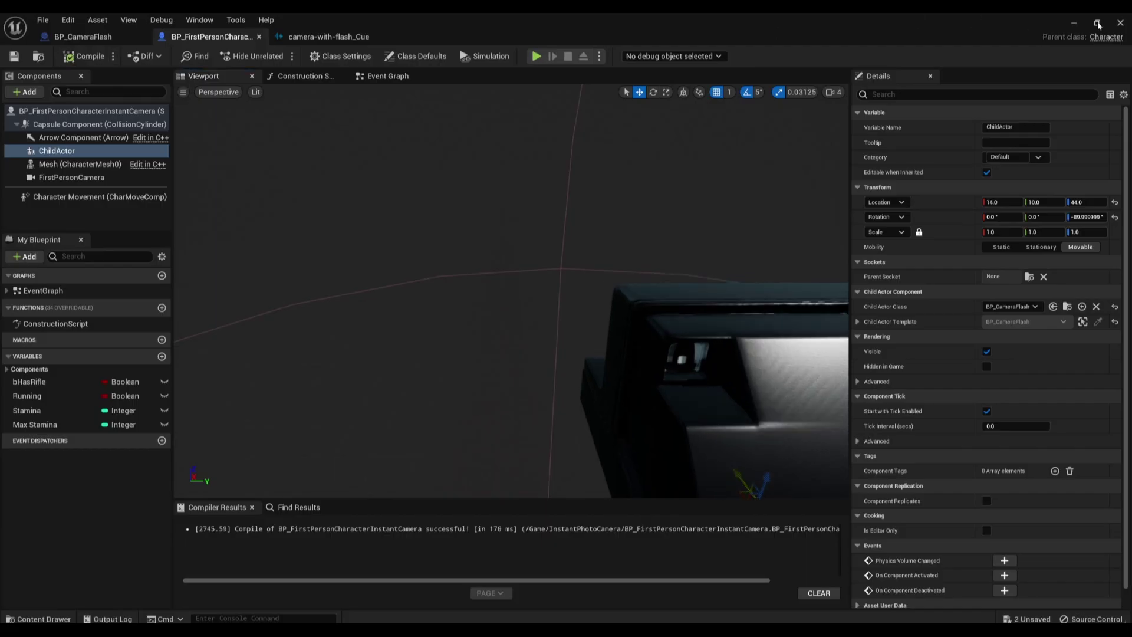
- Play-test again walking back and forth, then raise the flash camera to location 14, 11, 45
{"action": "left_click", "coordinate": [1074, 24]}
{"action": "left_click", "coordinate": [281, 58]}
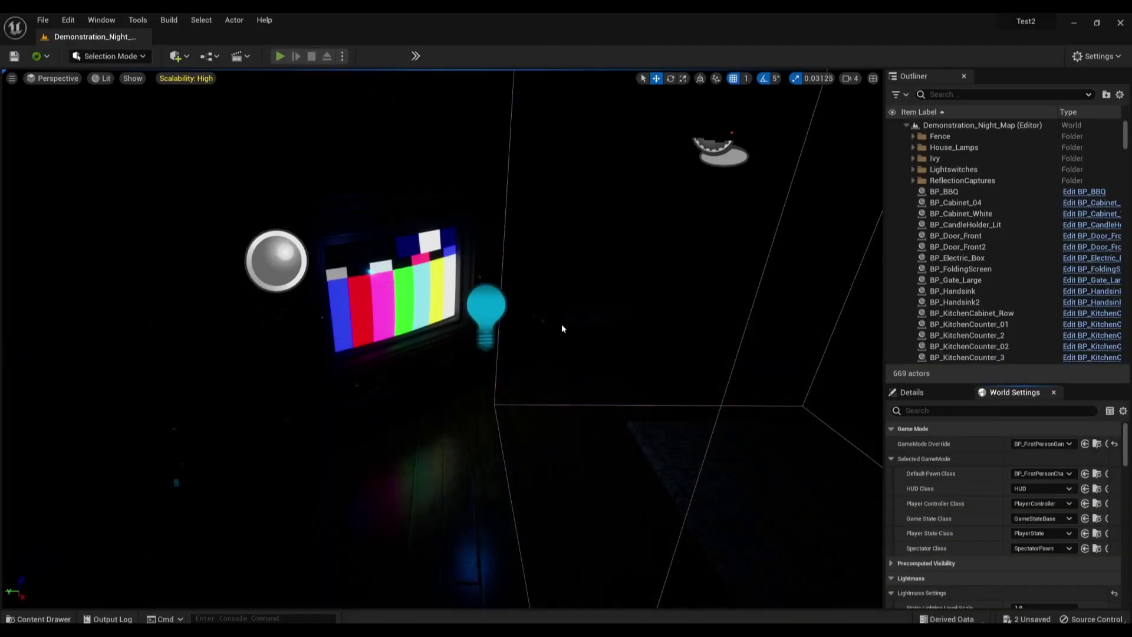
{"action": "left_click", "coordinate": [568, 380]}
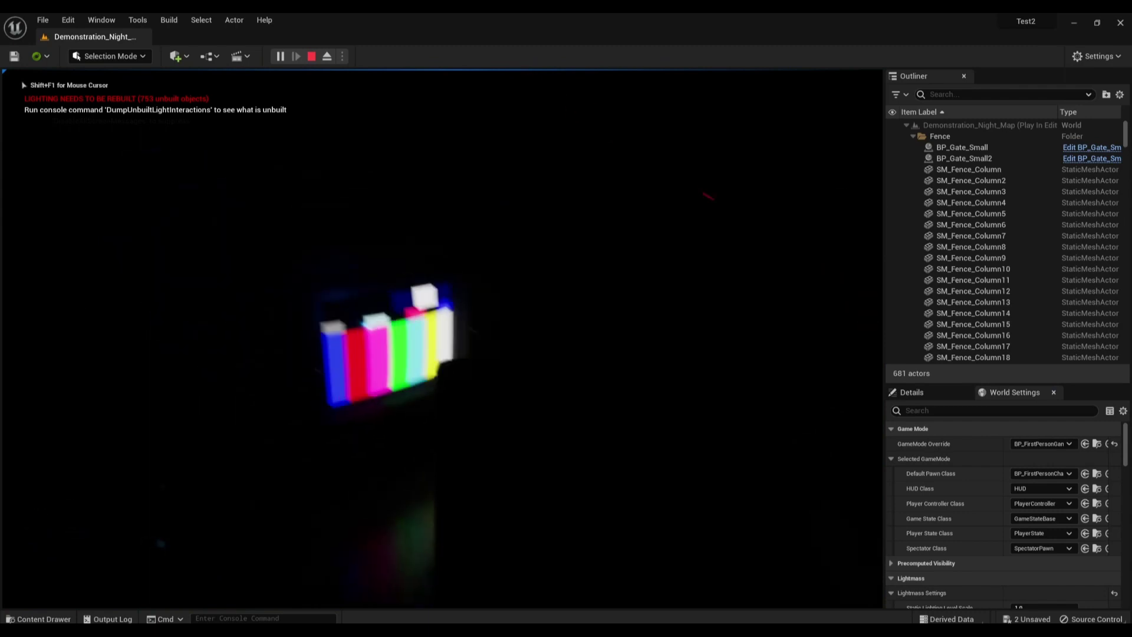
{"action": "key", "text": "s"}
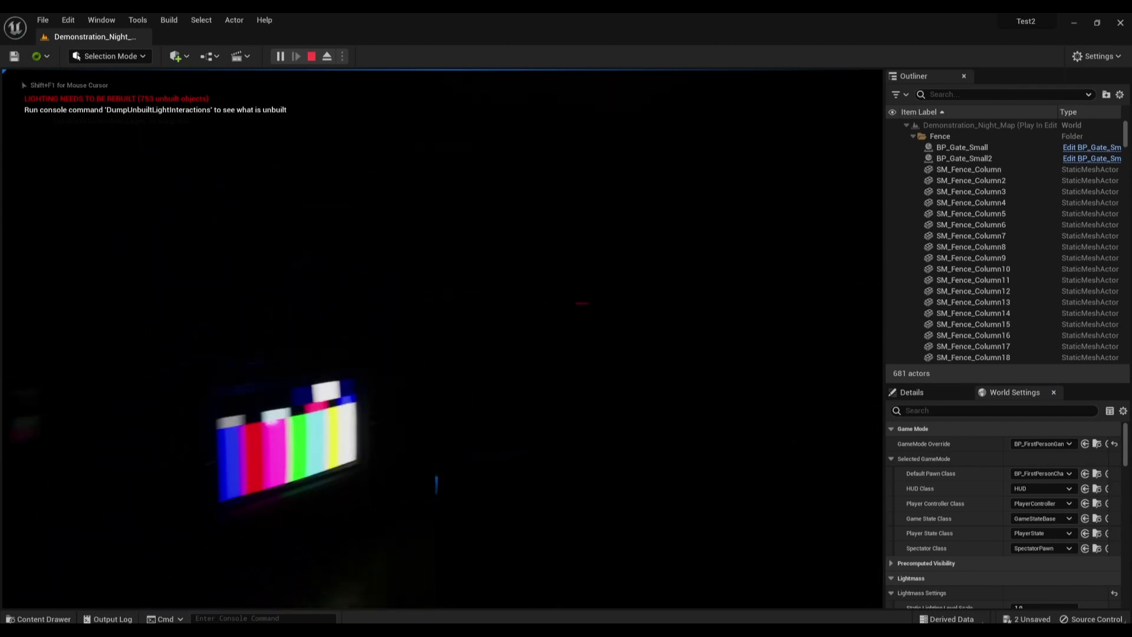
{"action": "key", "text": "w"}
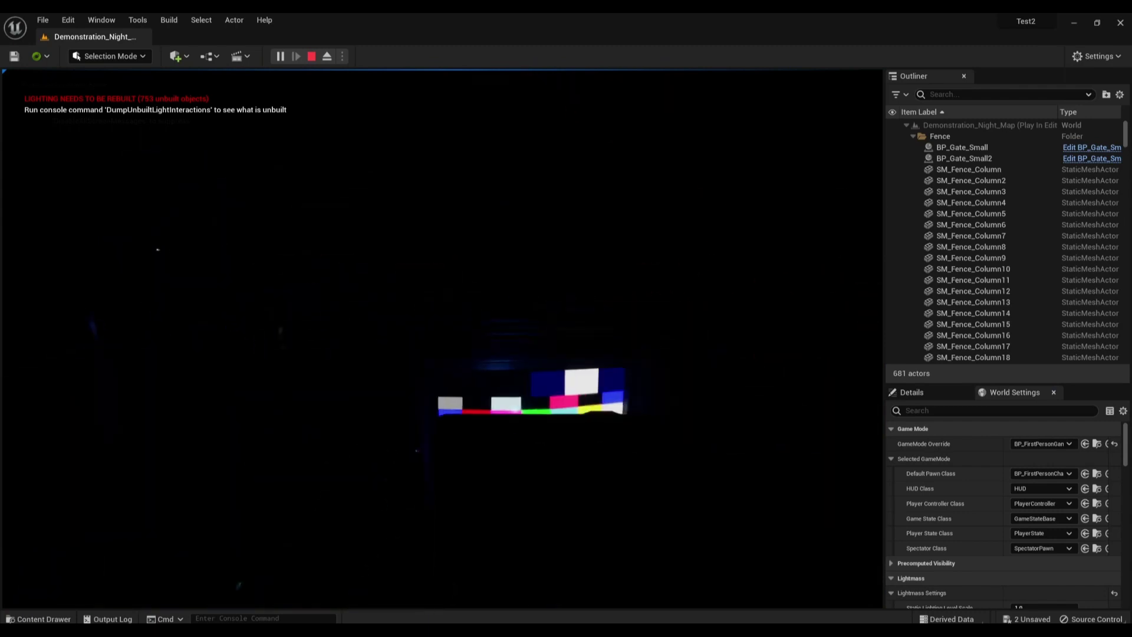
{"action": "key", "text": "Escape"}
{"action": "key", "text": "alt+Tab"}
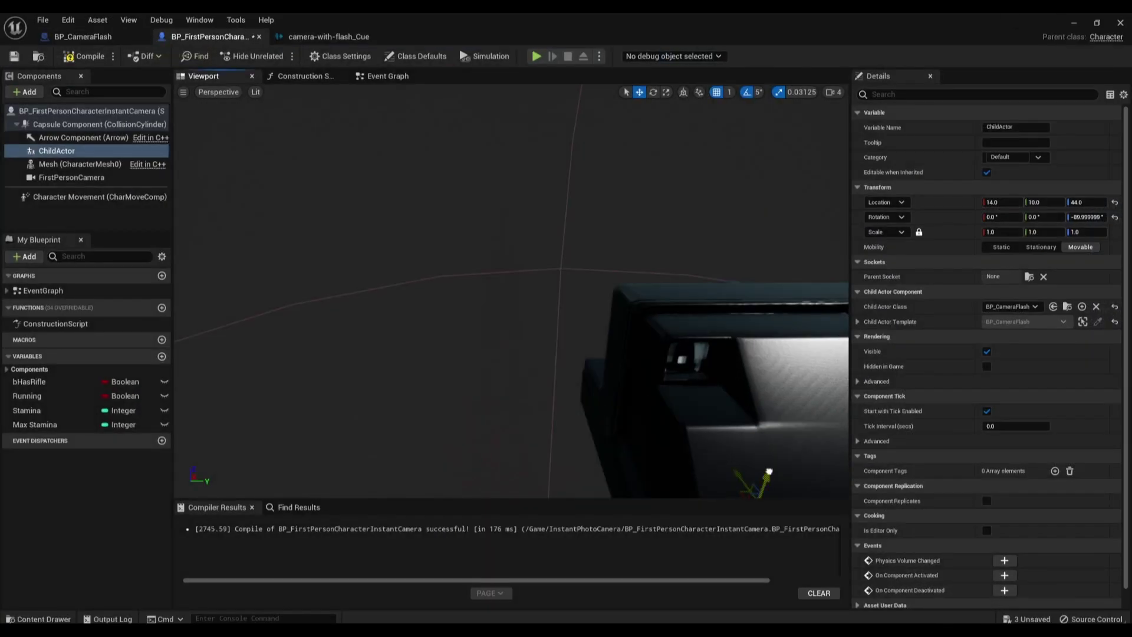
{"action": "left_click_drag", "start_coordinate": [769, 472], "coordinate": [749, 491]}
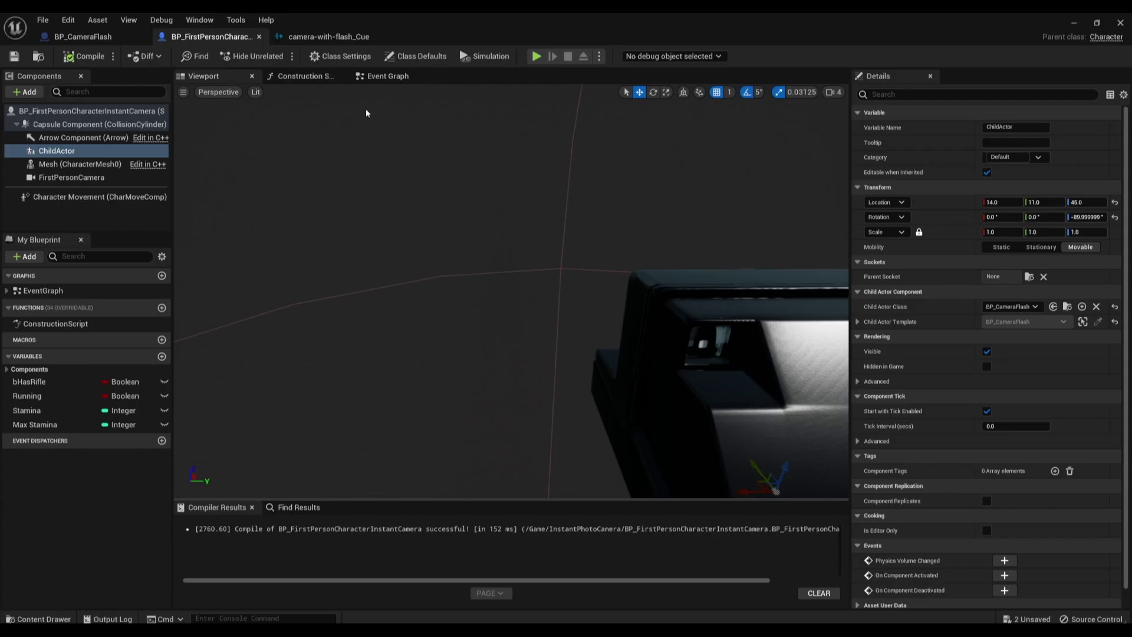
- Switch to the character's Event Graph, then browse the Content Drawer to FirstPerson > Input
{"action": "left_click", "coordinate": [399, 77]}
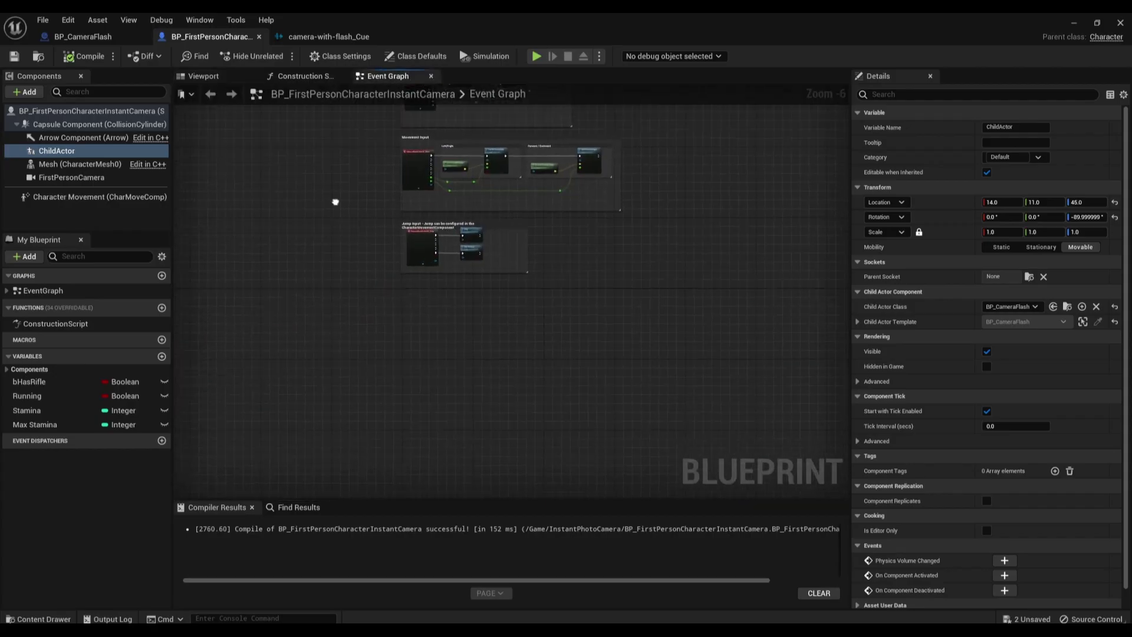
{"action": "scroll", "coordinate": [517, 259], "scroll_direction": "up", "scroll_amount": 2}
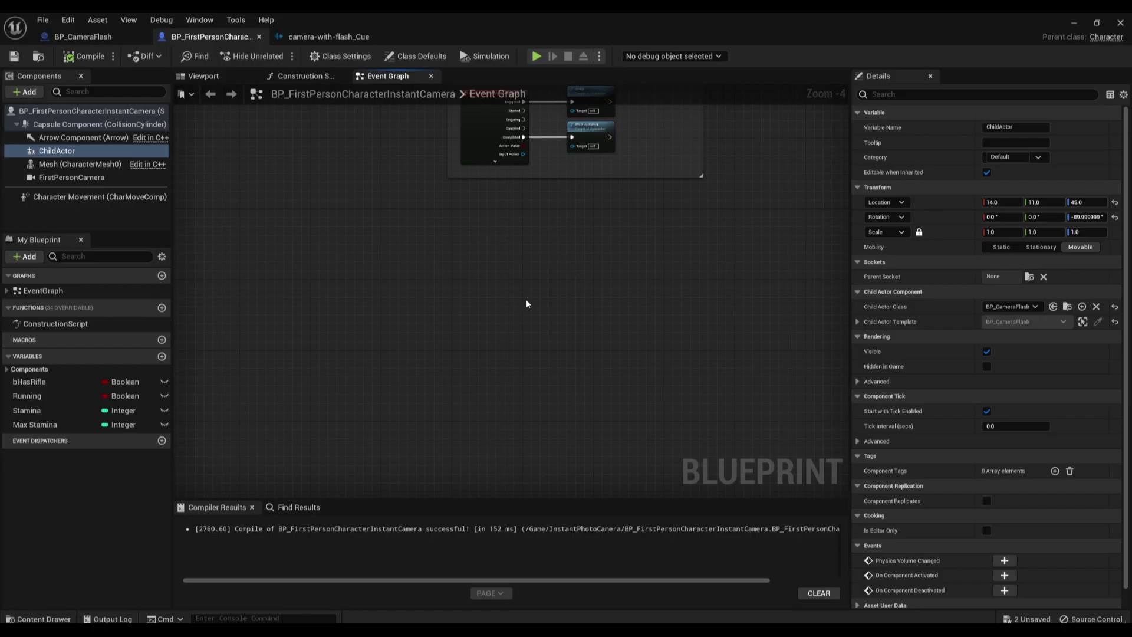
{"action": "left_click", "coordinate": [45, 618]}
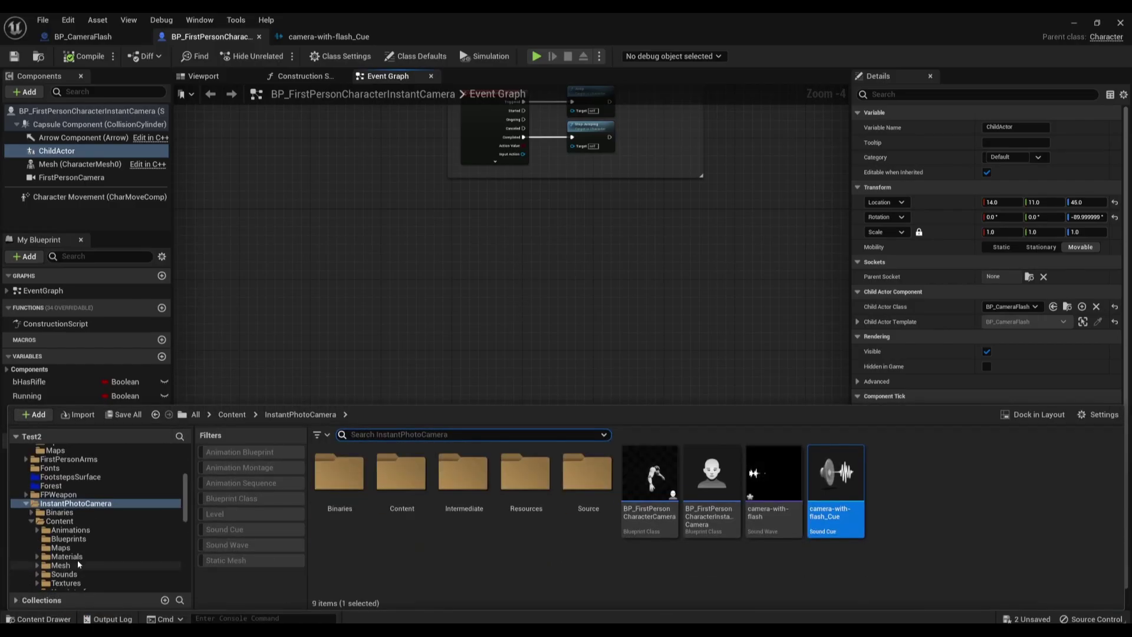
{"action": "scroll", "coordinate": [64, 472], "scroll_direction": "up", "scroll_amount": 2}
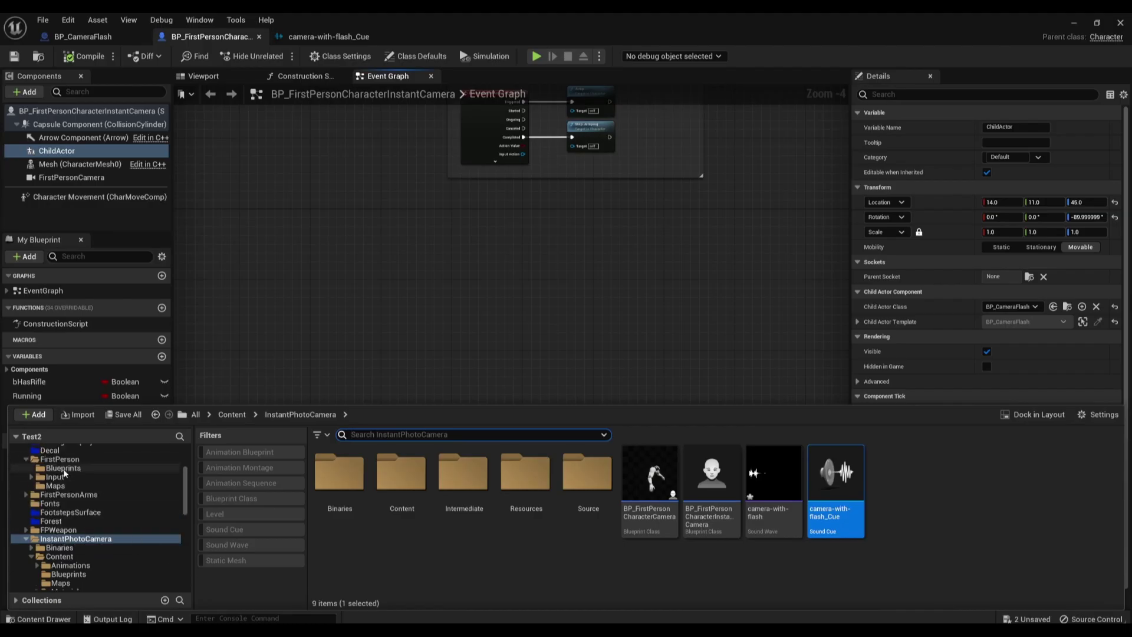
{"action": "left_click", "coordinate": [59, 459]}
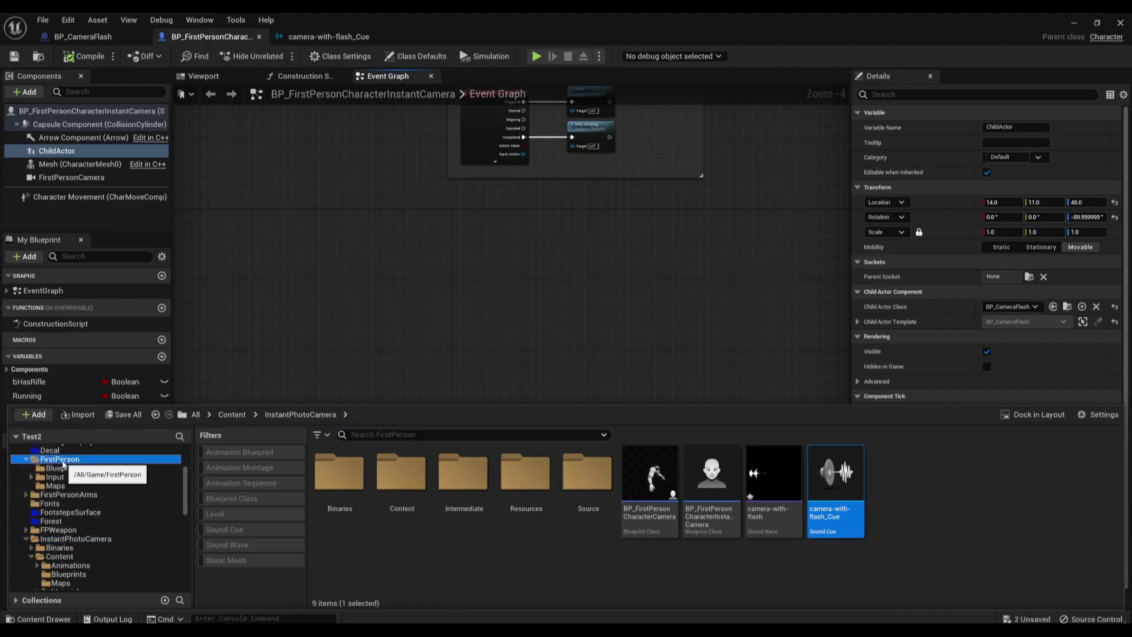
{"action": "double_click", "coordinate": [402, 480]}
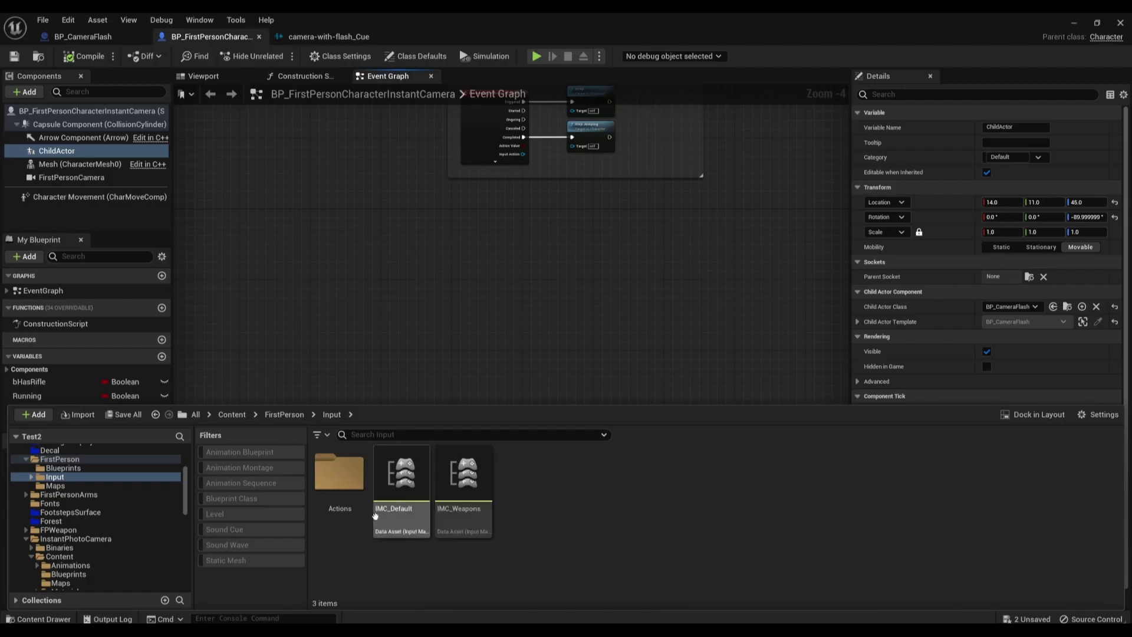
{"action": "mouse_move", "coordinate": [404, 532]}
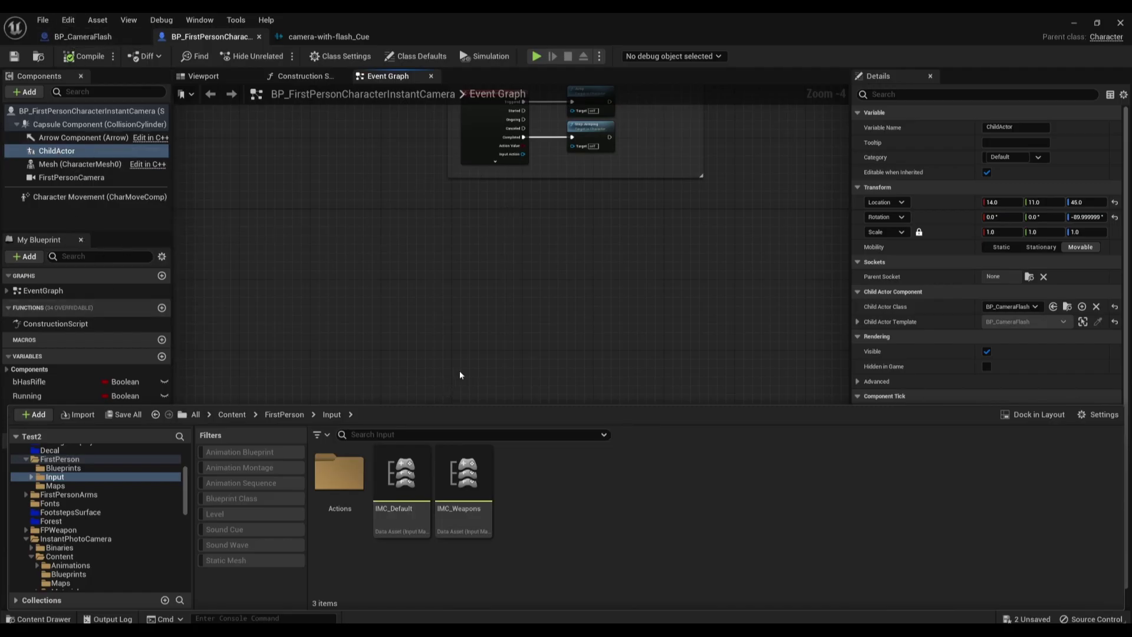
- Open the IMC_Default mapping context and add an empty mapping
{"action": "mouse_move", "coordinate": [437, 497]}
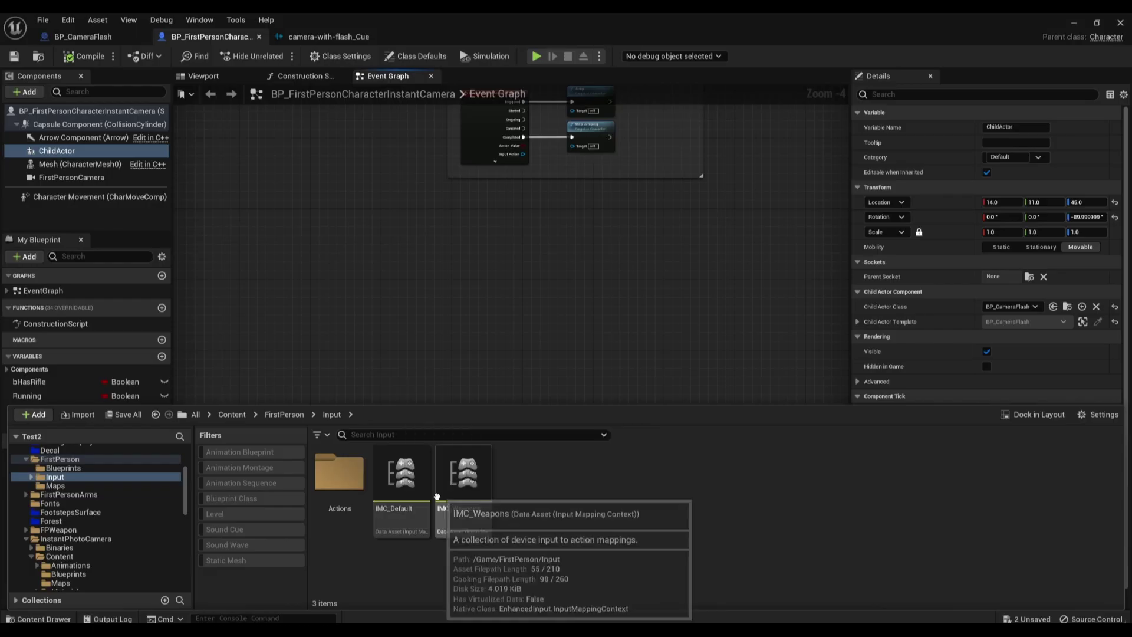
{"action": "double_click", "coordinate": [402, 475]}
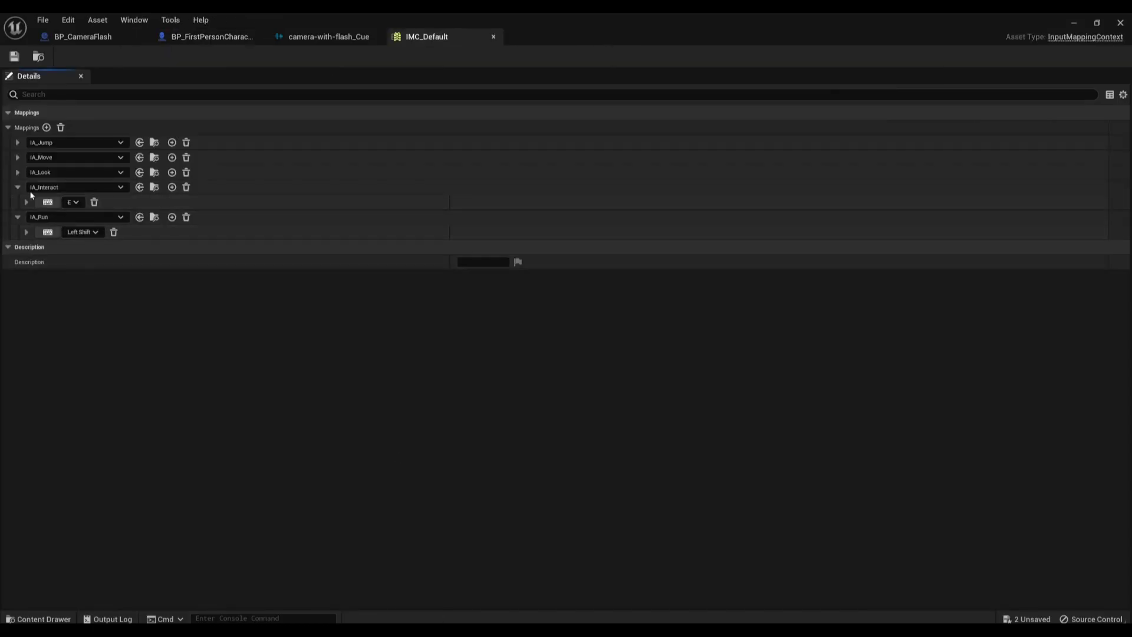
{"action": "left_click", "coordinate": [46, 127]}
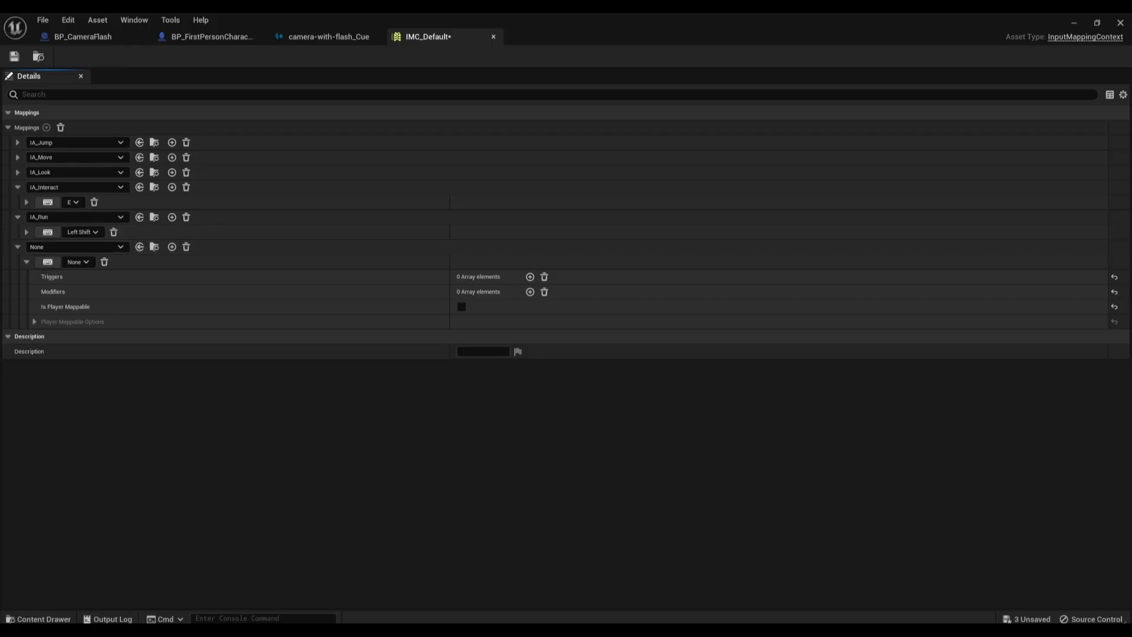
- Create a new Input Action named IA_Flash in the Input > Actions folder
{"action": "key", "text": "ctrl+space"}
{"action": "double_click", "coordinate": [339, 475]}
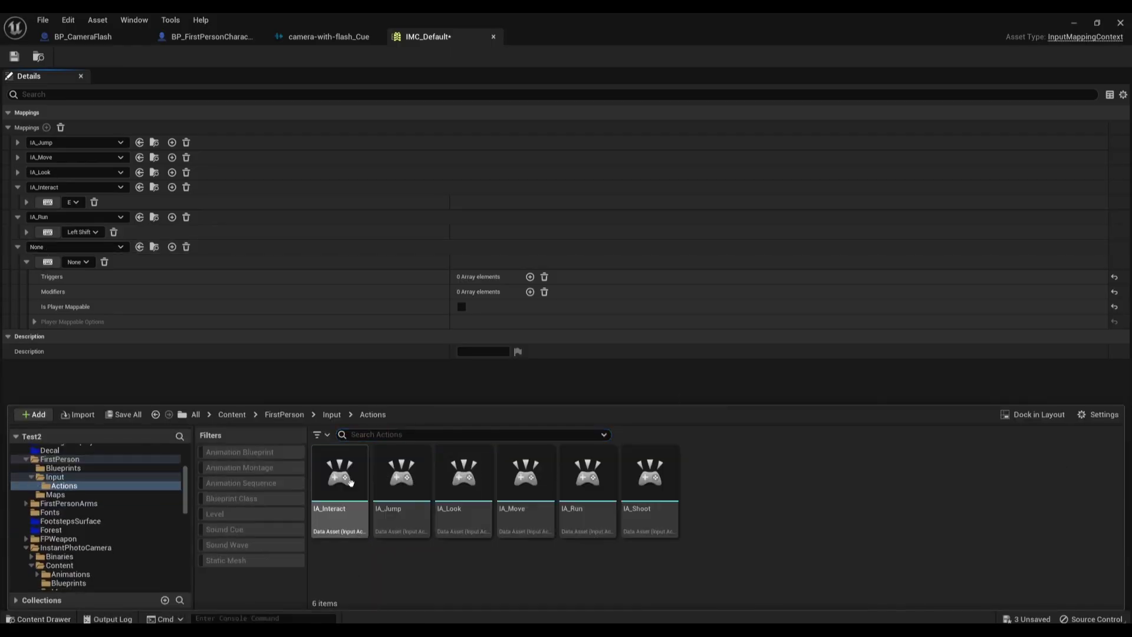
{"action": "right_click", "coordinate": [519, 581]}
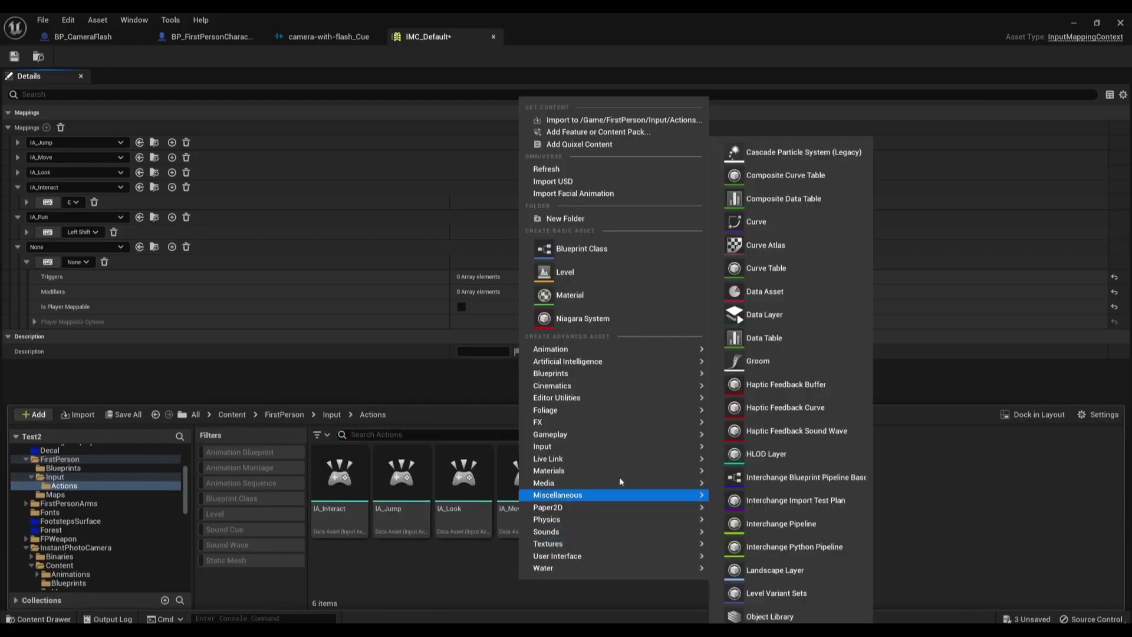
{"action": "mouse_move", "coordinate": [649, 446]}
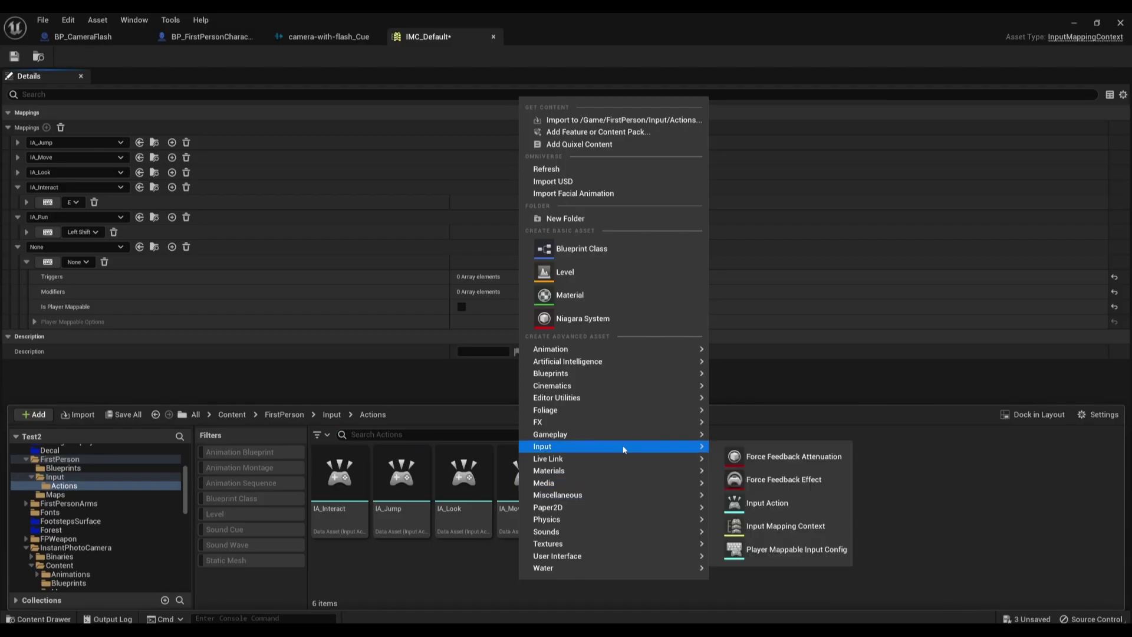
{"action": "left_click", "coordinate": [764, 503]}
{"action": "type", "text": "IA_Fla"}
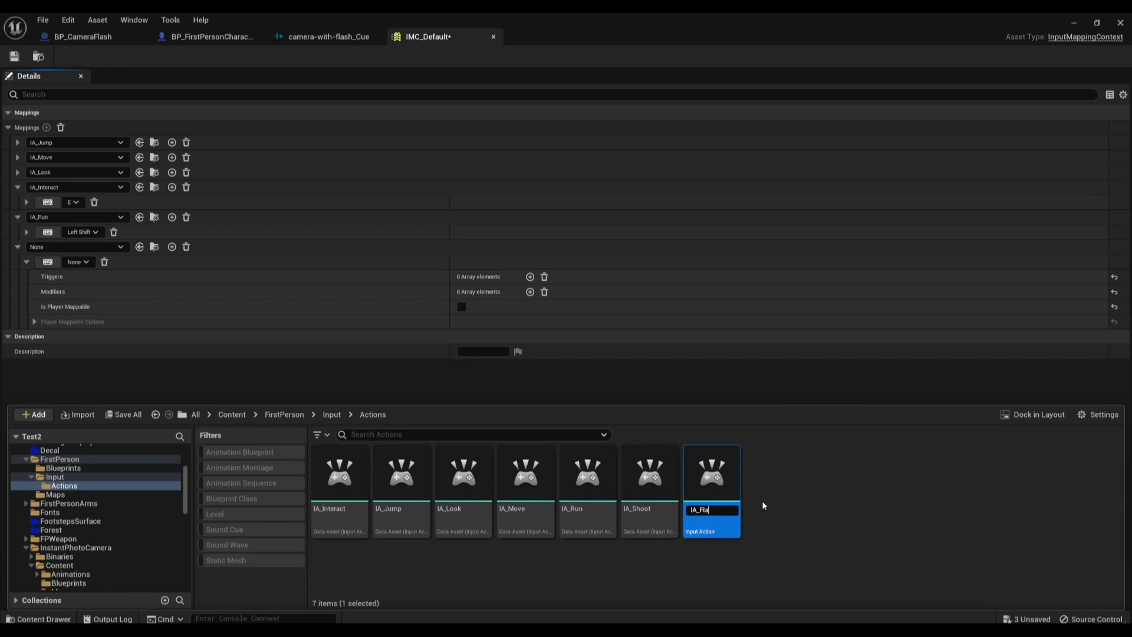
{"action": "type", "text": "sh"}
{"action": "key", "text": "Return"}
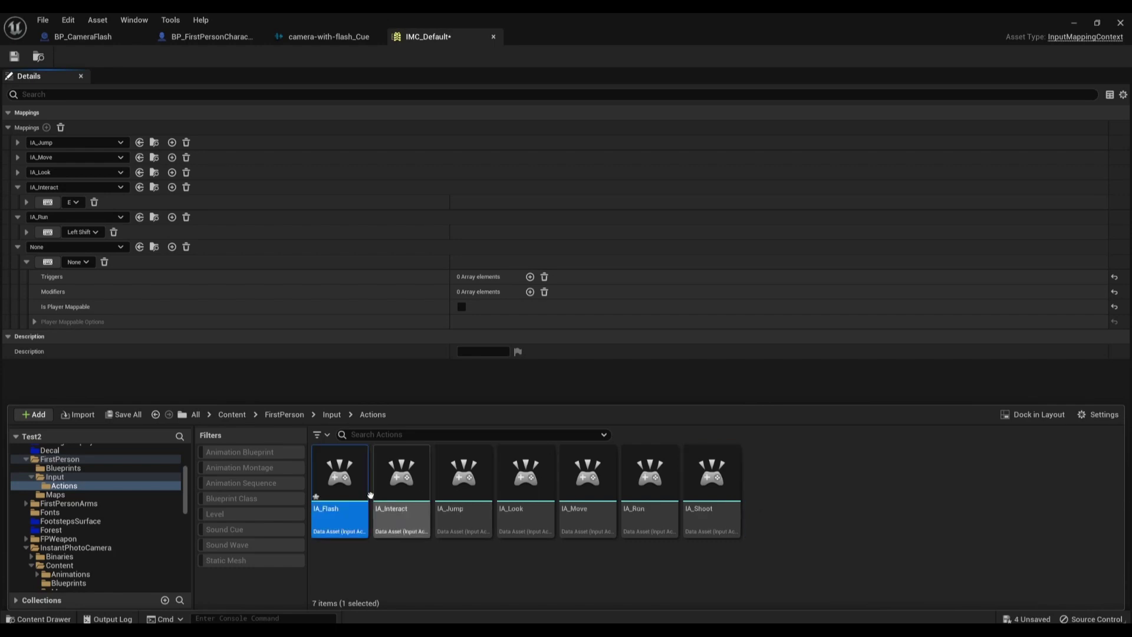
- Bind the new IMC_Default mapping to IA_Flash on F, save, and close the IMC_Default and sound cue editors
{"action": "left_click", "coordinate": [118, 252]}
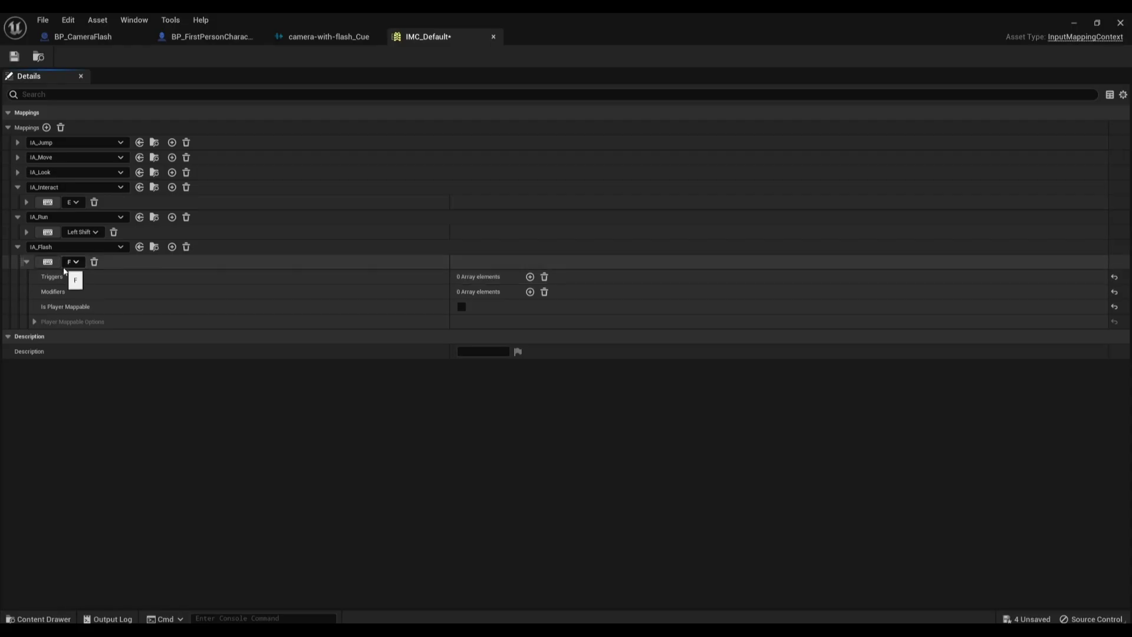
{"action": "left_click", "coordinate": [16, 57]}
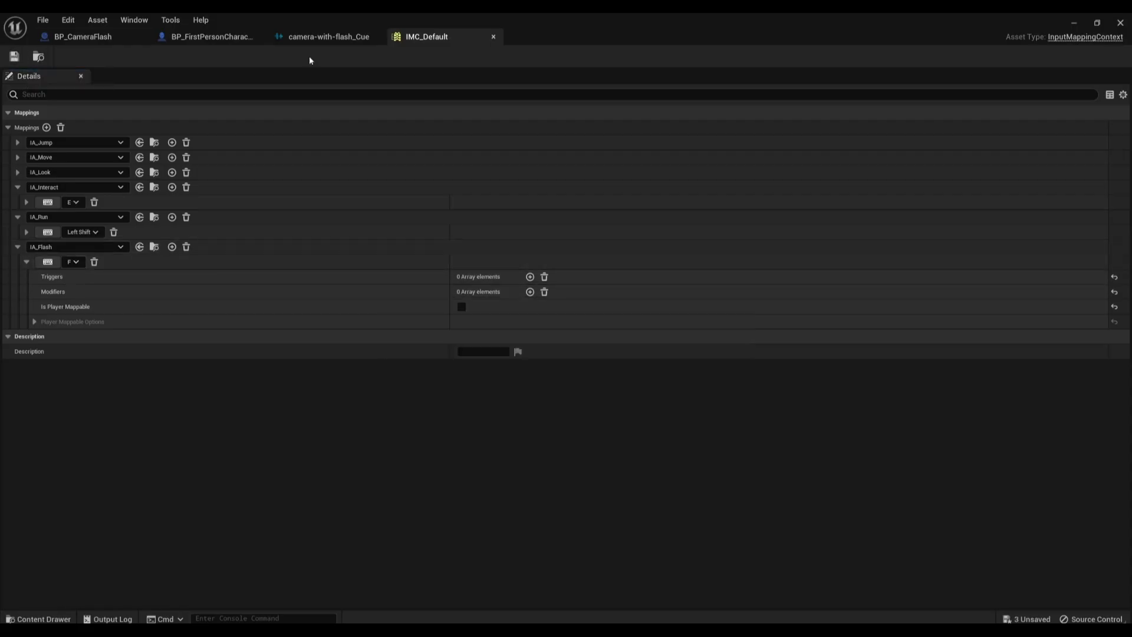
{"action": "left_click", "coordinate": [495, 38]}
{"action": "left_click", "coordinate": [375, 37]}
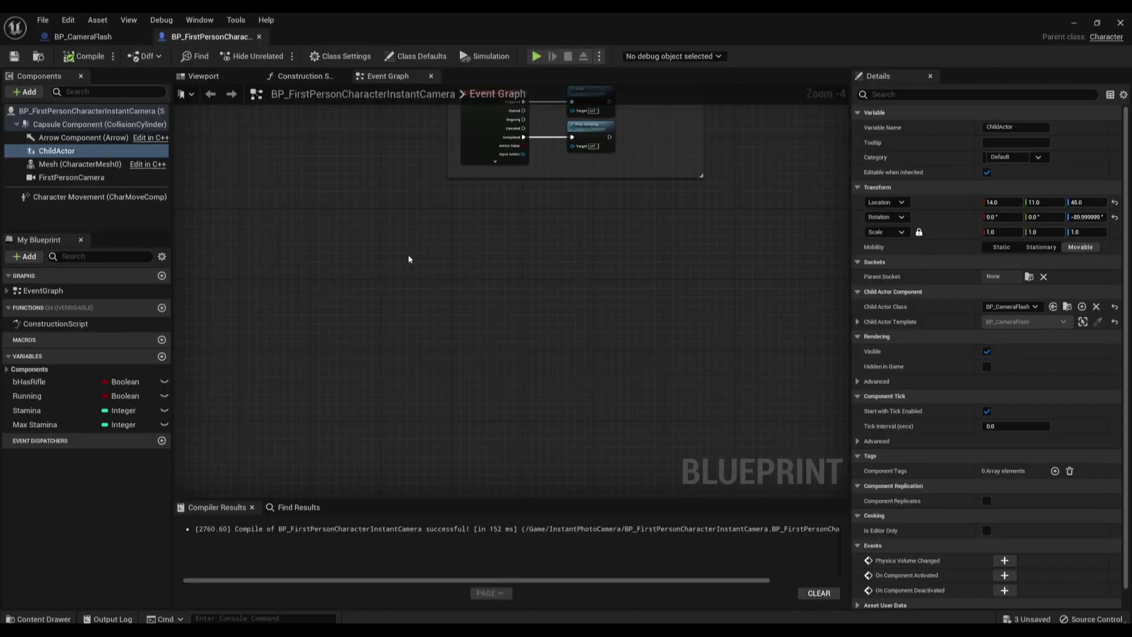
- Place an EnhancedInputAction IA_Flash event node in the character's Event Graph
{"action": "right_click", "coordinate": [454, 267]}
{"action": "type", "text": "ia_"}
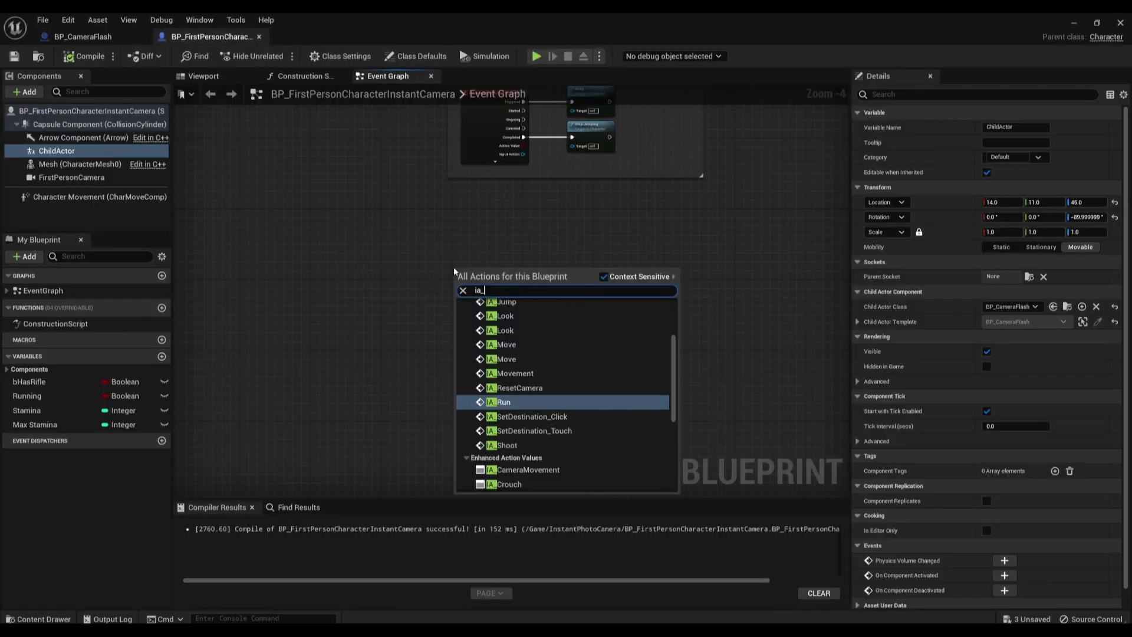
{"action": "type", "text": "fla"}
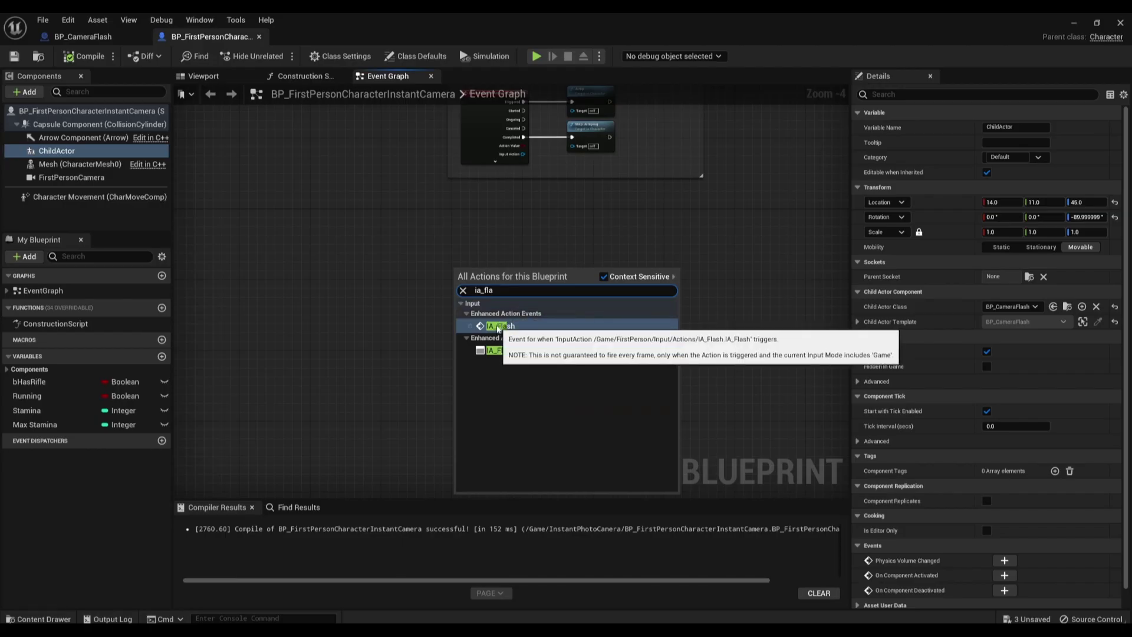
{"action": "left_click", "coordinate": [499, 329]}
{"action": "scroll", "coordinate": [536, 352], "scroll_direction": "up", "scroll_amount": 1}
{"action": "scroll", "coordinate": [537, 352], "scroll_direction": "up", "scroll_amount": 1}
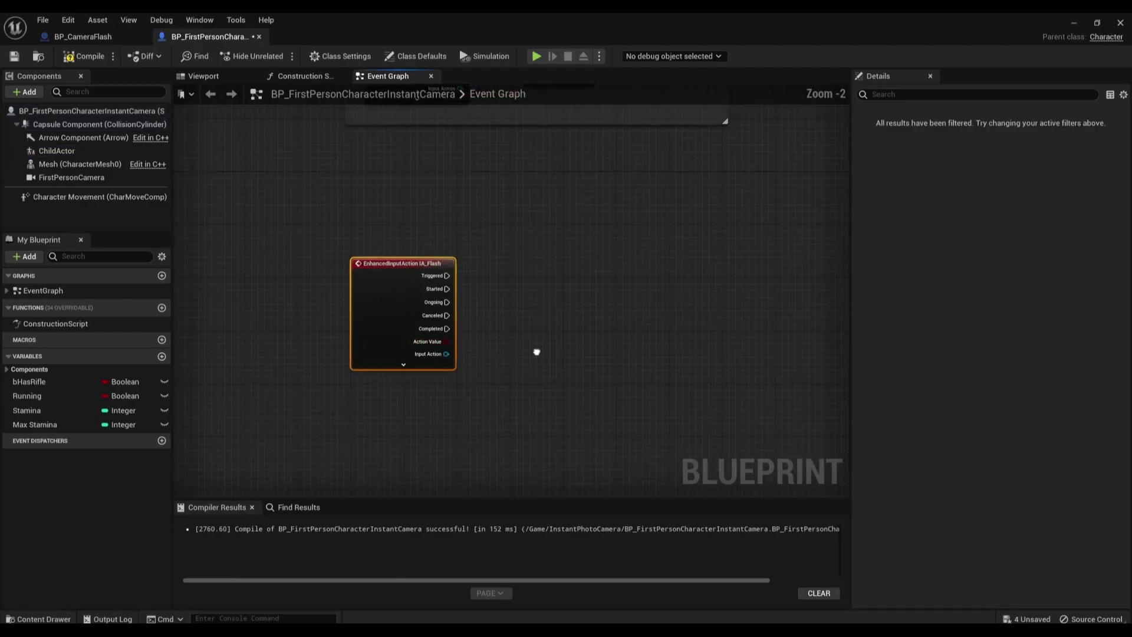
{"action": "scroll", "coordinate": [537, 352], "scroll_direction": "up", "scroll_amount": 1}
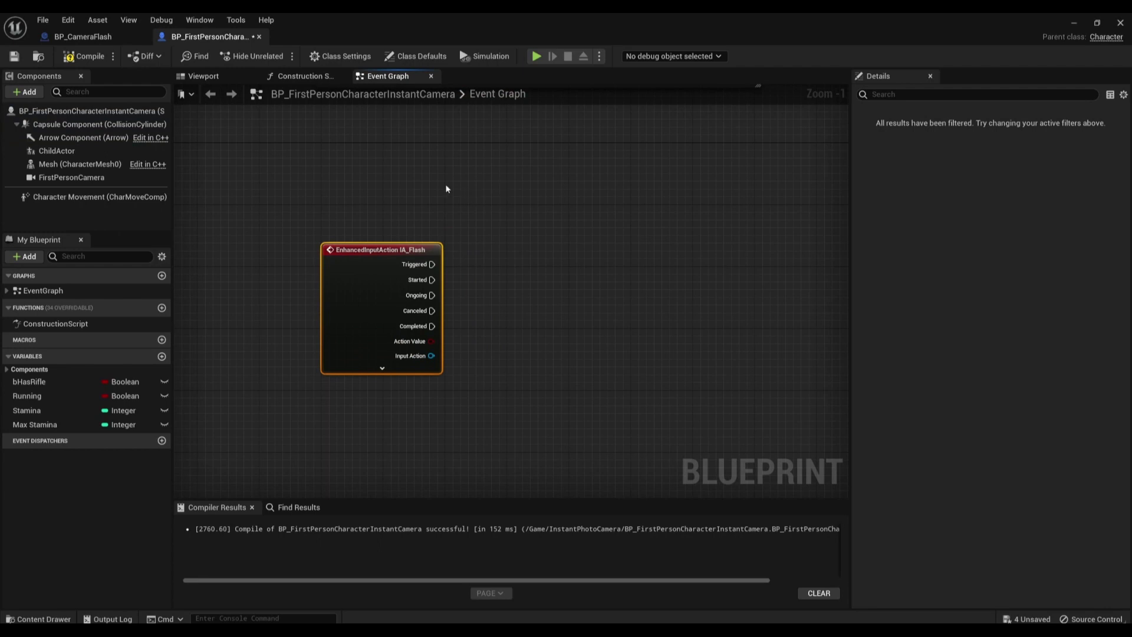
- Review the Input section of Edit > Project Settings, then close the window
{"action": "left_click", "coordinate": [66, 20]}
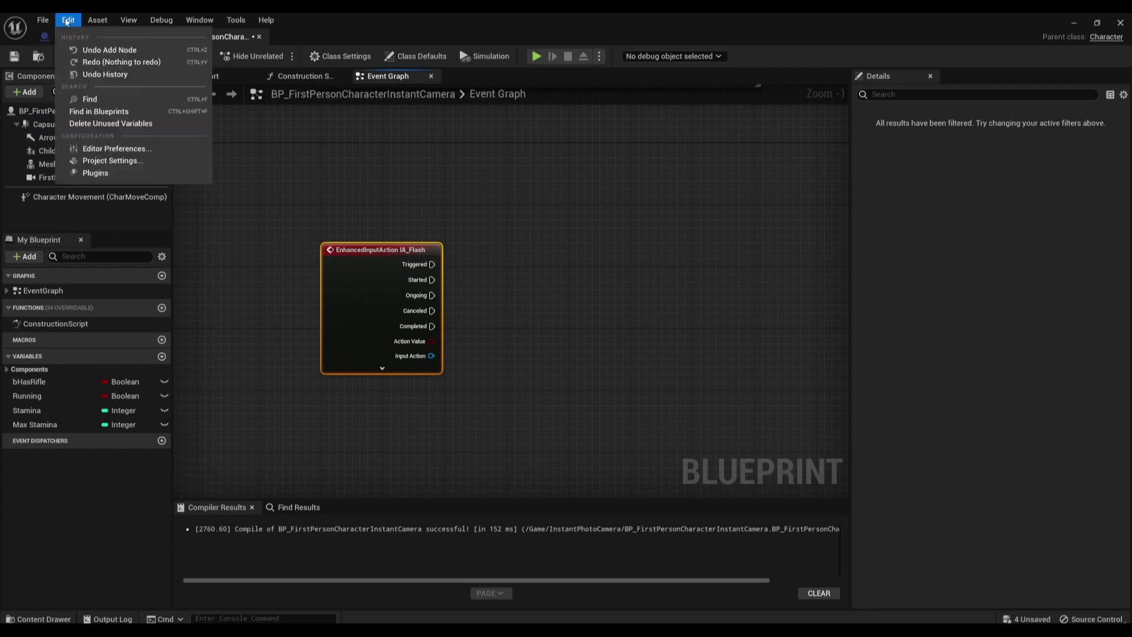
{"action": "left_click", "coordinate": [101, 156]}
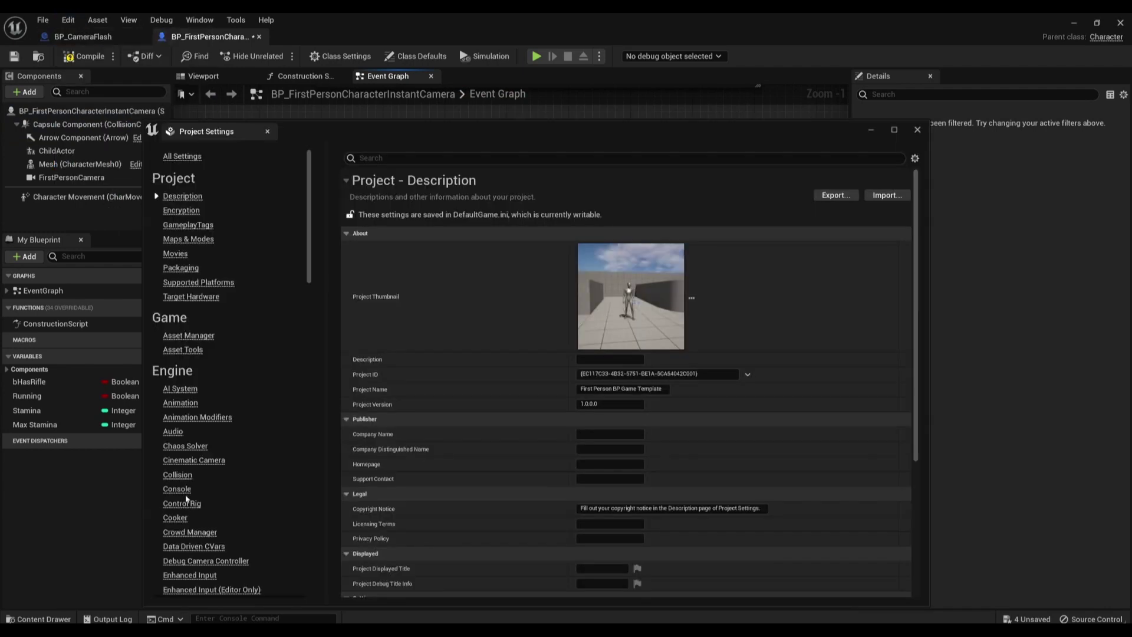
{"action": "scroll", "coordinate": [198, 541], "scroll_direction": "down", "scroll_amount": 2}
{"action": "scroll", "coordinate": [198, 541], "scroll_direction": "down", "scroll_amount": 2}
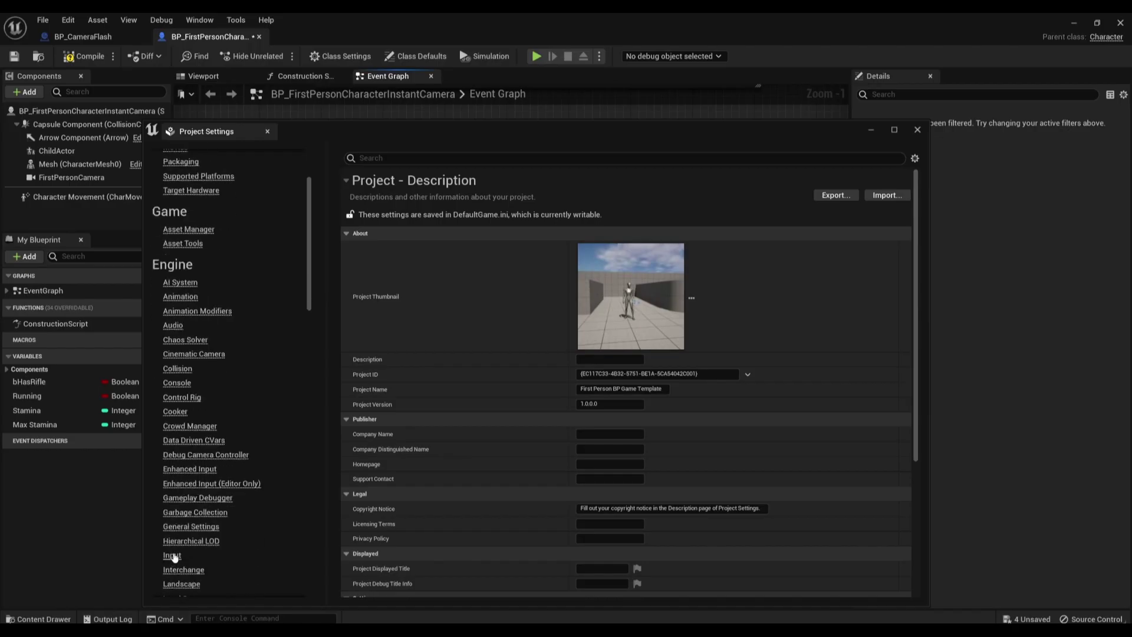
{"action": "left_click", "coordinate": [173, 556]}
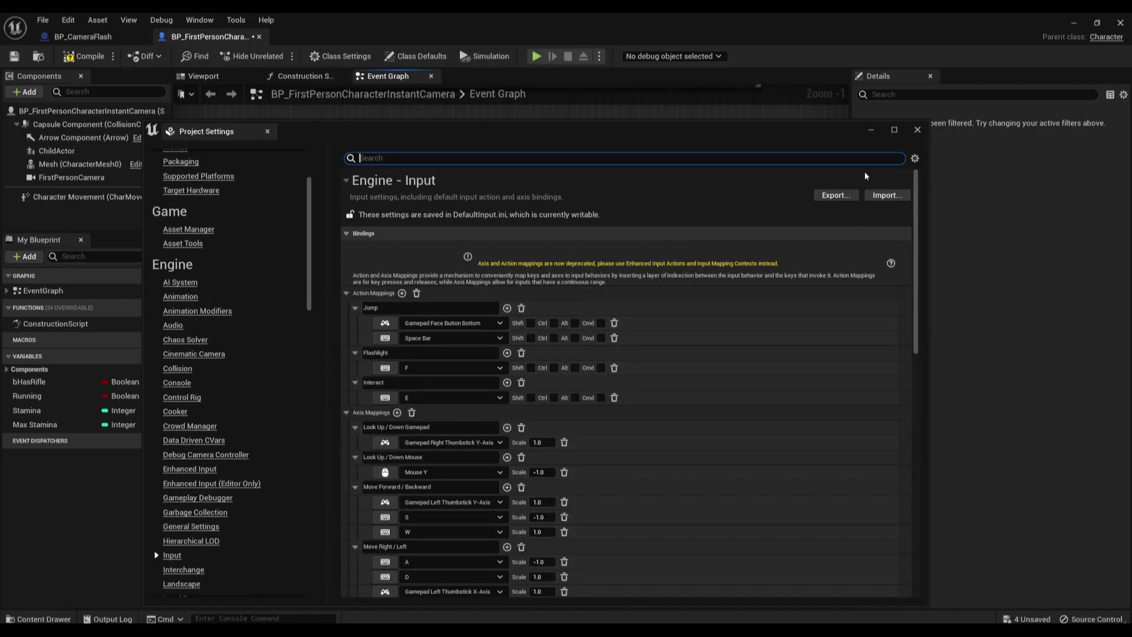
{"action": "left_click", "coordinate": [918, 131]}
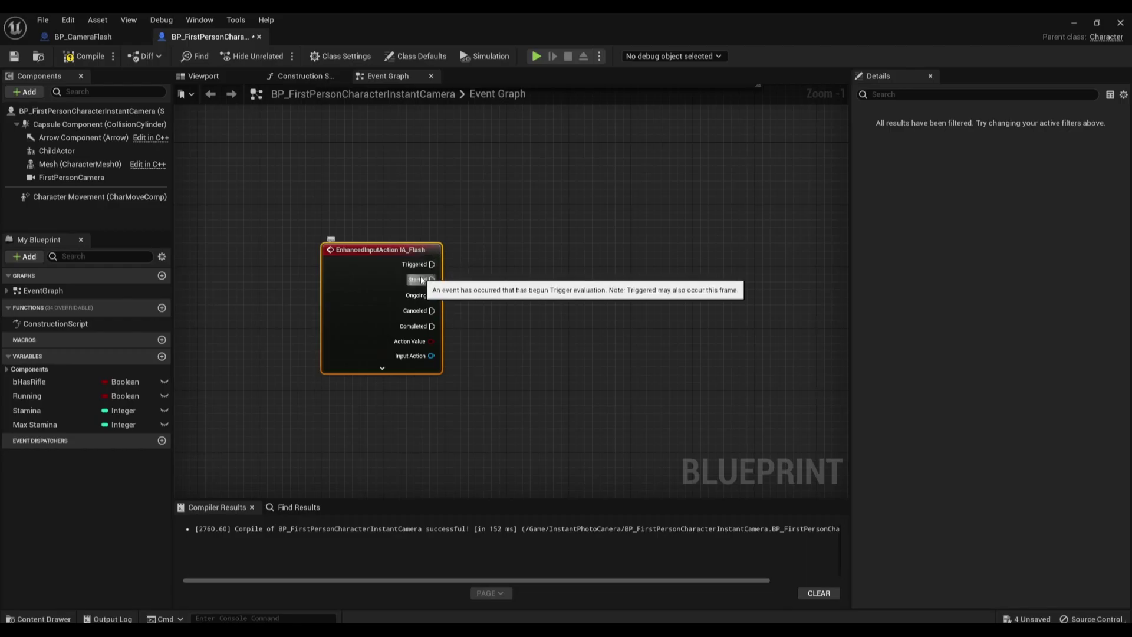
- Add a ChildActor reference feeding a Get Child Actor node
{"action": "left_click_drag", "start_coordinate": [432, 279], "coordinate": [468, 275]}
{"action": "left_click", "coordinate": [474, 270]}
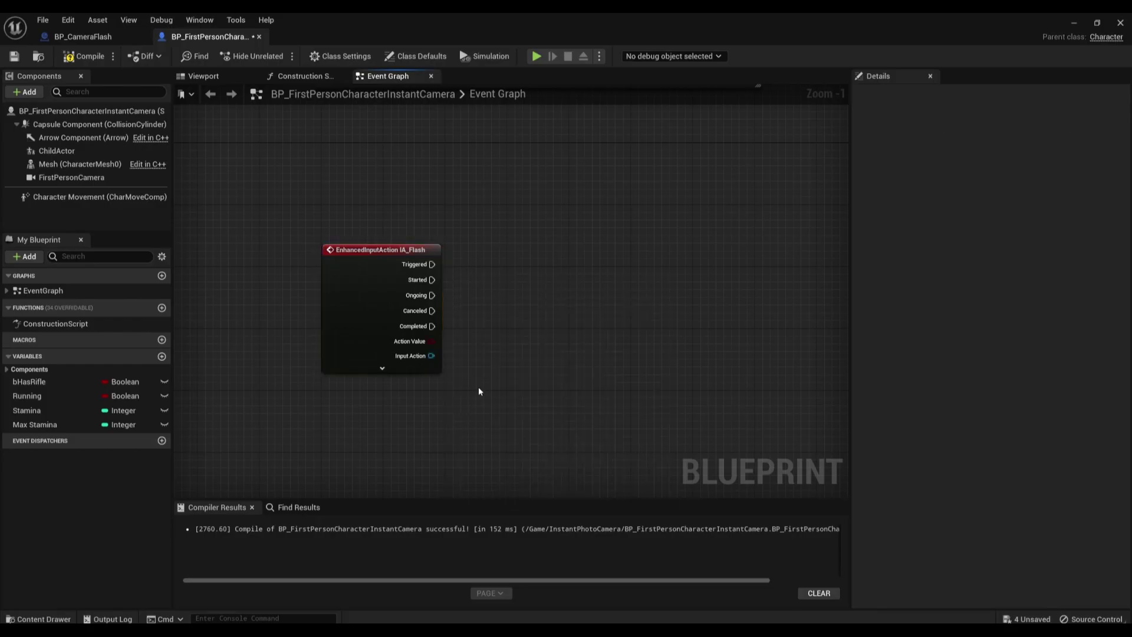
{"action": "mouse_move", "coordinate": [56, 151]}
{"action": "left_mouse_down"}
{"action": "mouse_move", "coordinate": [355, 436]}
{"action": "mouse_move", "coordinate": [410, 414]}
{"action": "left_mouse_up"}
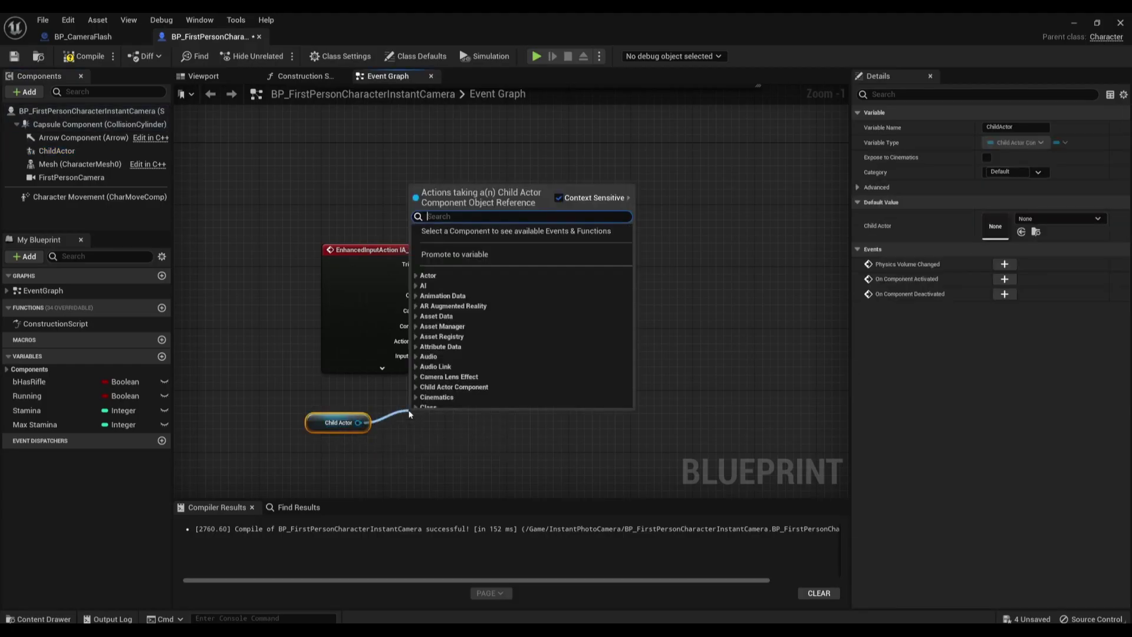
{"action": "type", "text": "child ac"}
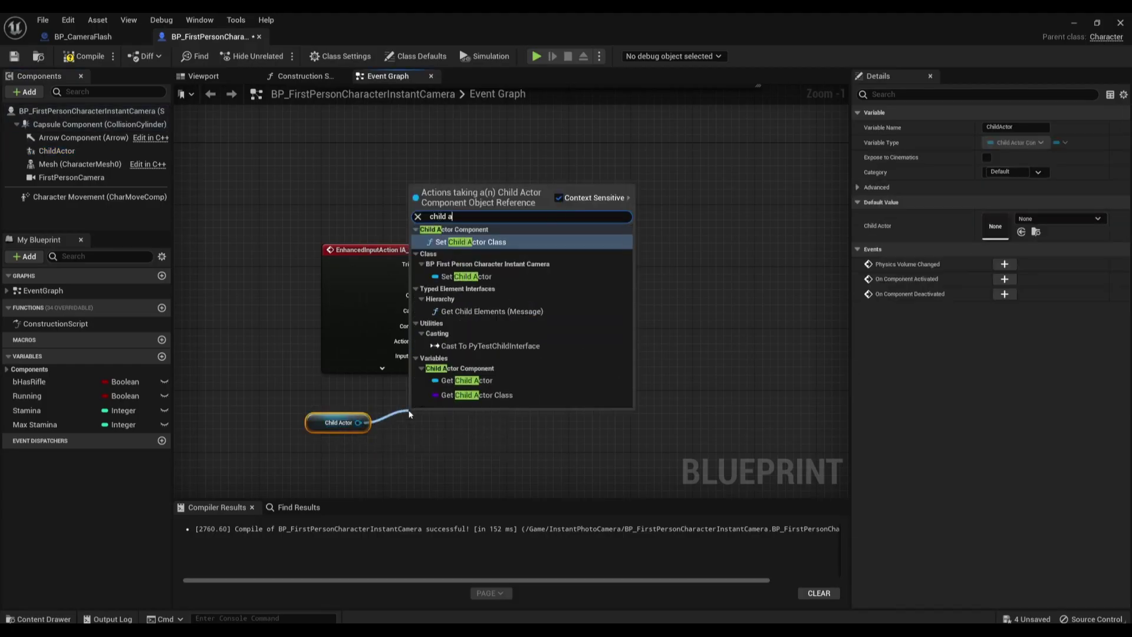
{"action": "left_click", "coordinate": [466, 380]}
{"action": "mouse_move", "coordinate": [447, 408]}
{"action": "left_mouse_down"}
{"action": "mouse_move", "coordinate": [432, 415]}
{"action": "mouse_move", "coordinate": [531, 411]}
{"action": "left_mouse_up"}
{"action": "left_click", "coordinate": [472, 439]}
- Add a Cast To BP_CameraFlash node on the child actor, driven by IA_Flash
{"action": "type", "text": "flash"}
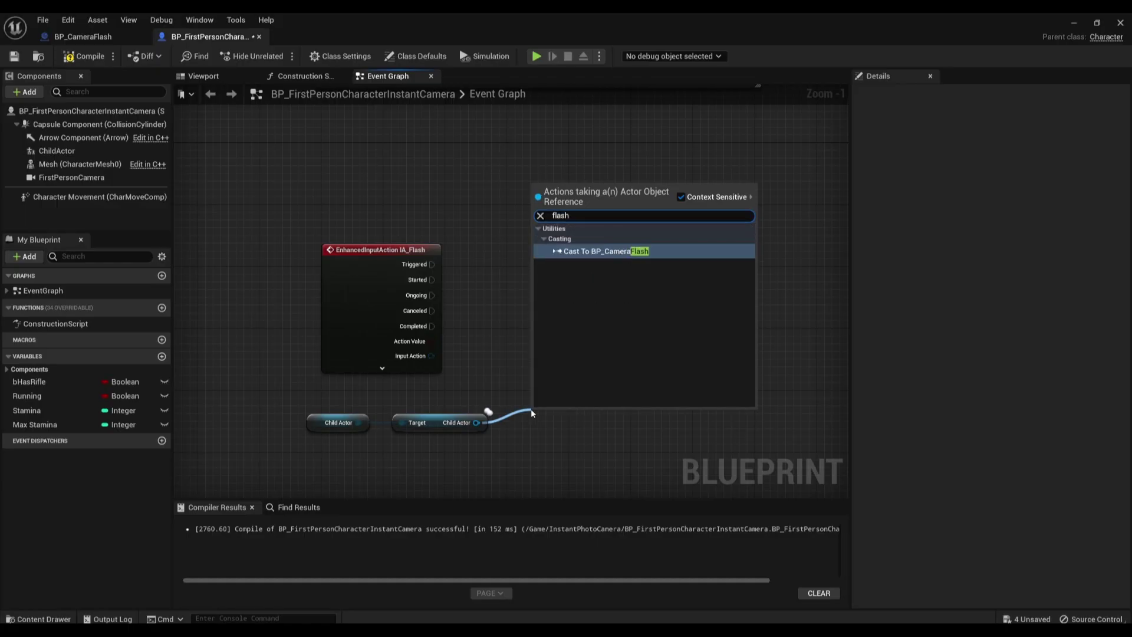
{"action": "left_click", "coordinate": [609, 254]}
{"action": "mouse_move", "coordinate": [554, 427]}
{"action": "left_mouse_down"}
{"action": "mouse_move", "coordinate": [546, 327]}
{"action": "mouse_move", "coordinate": [432, 280]}
{"action": "left_mouse_up"}
{"action": "left_click_drag", "start_coordinate": [558, 335], "coordinate": [581, 289]}
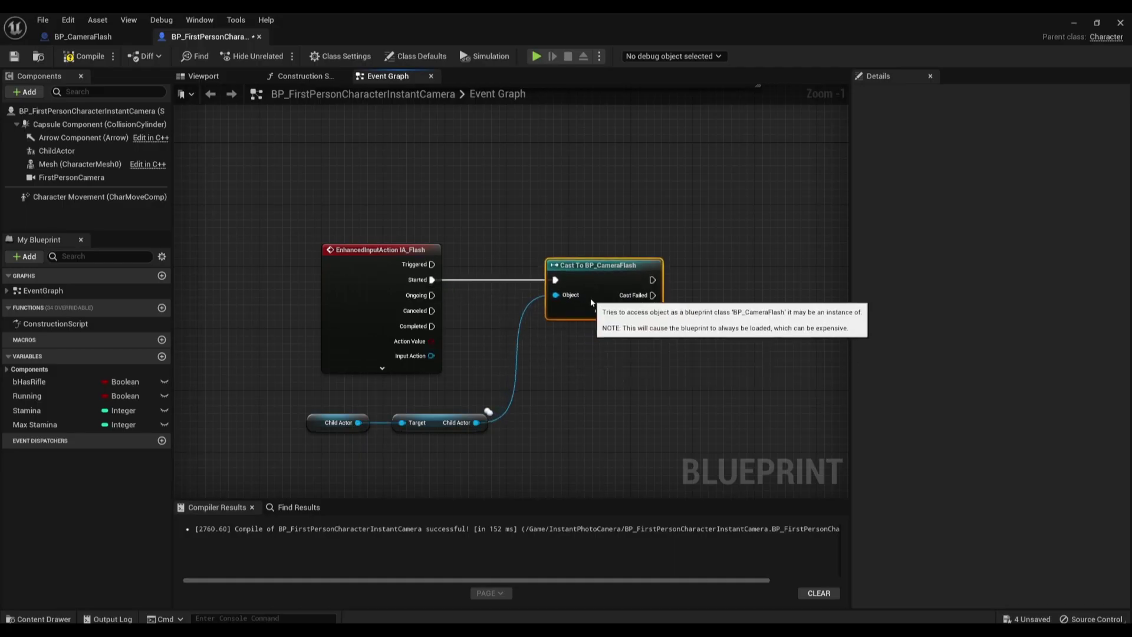
{"action": "right_click_drag", "start_coordinate": [571, 360], "coordinate": [538, 408]}
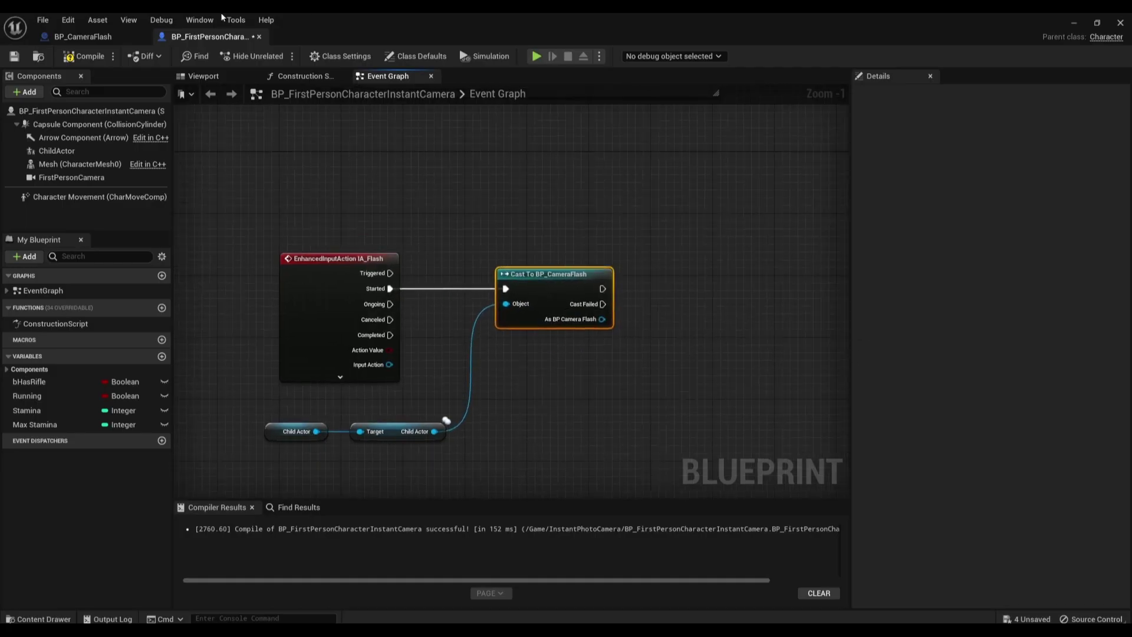
- Check BP_CameraFlash's event graph, then call Flash from the cast's BP Camera Flash output
{"action": "left_click", "coordinate": [85, 37]}
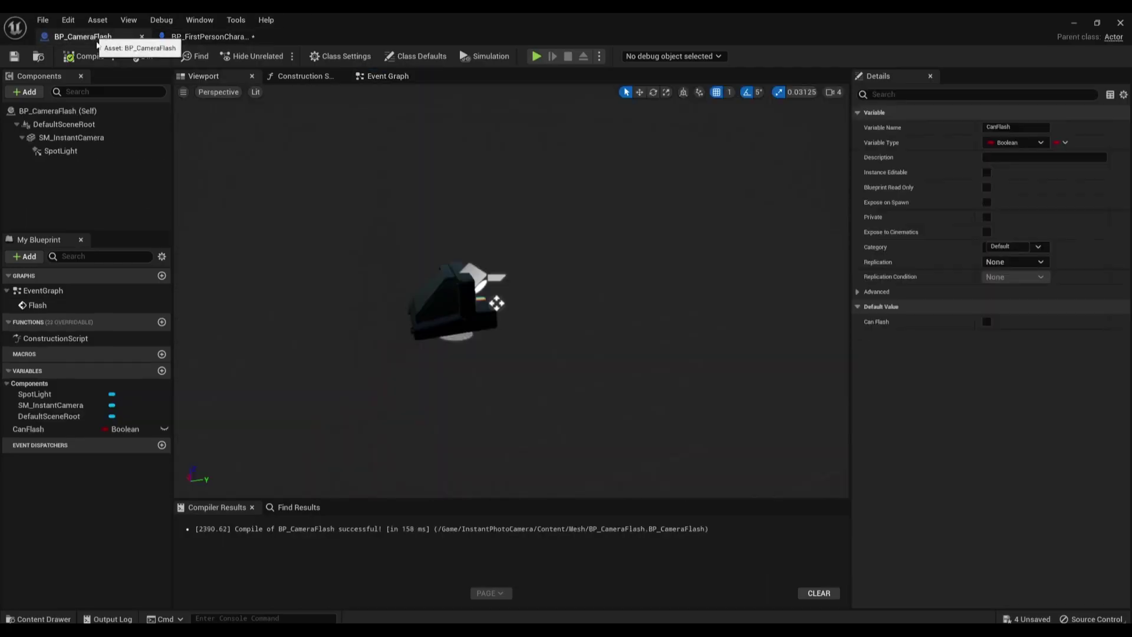
{"action": "left_click", "coordinate": [394, 76]}
{"action": "left_click", "coordinate": [207, 37]}
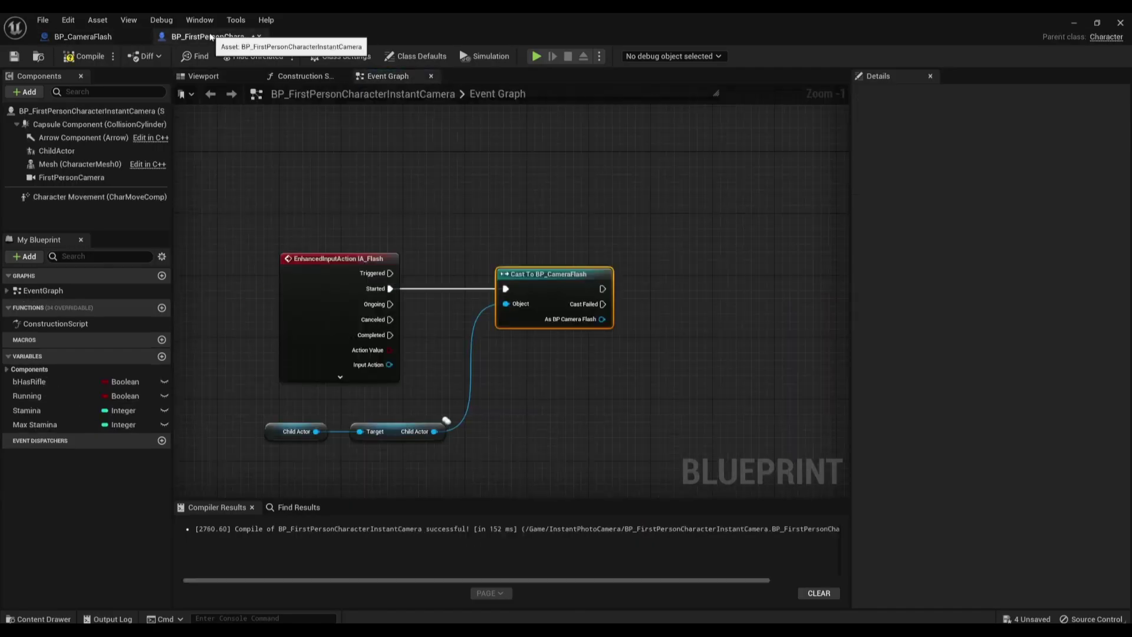
{"action": "right_click_drag", "start_coordinate": [612, 393], "coordinate": [536, 385]}
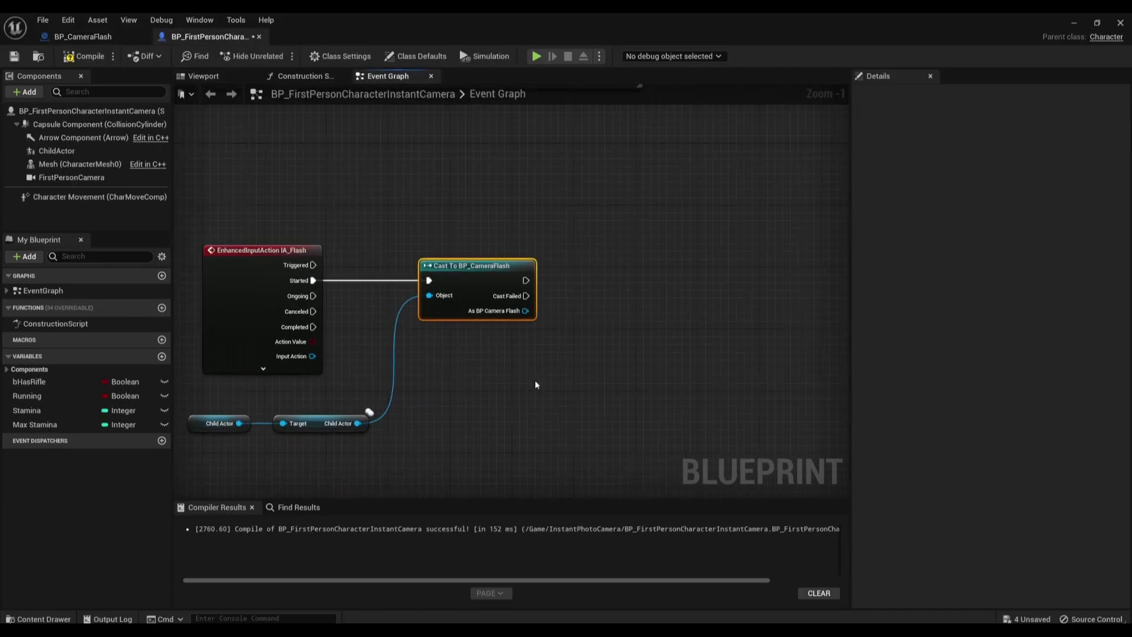
{"action": "left_click_drag", "start_coordinate": [525, 311], "coordinate": [568, 314]}
{"action": "type", "text": "flash"}
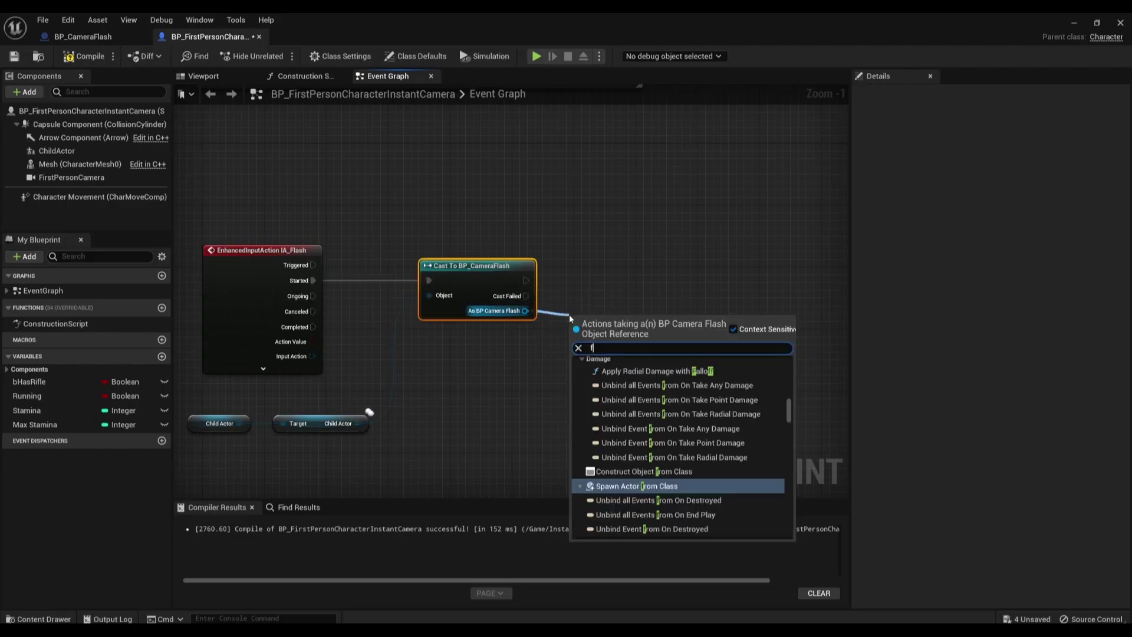
{"action": "key", "text": "Return"}
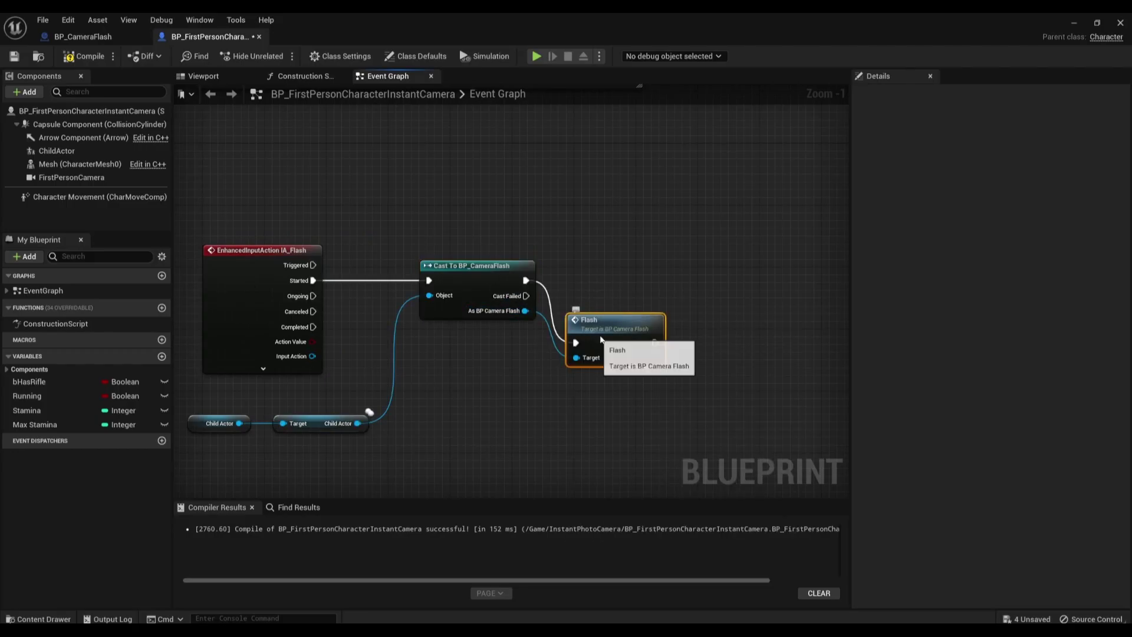
- Compile the character blueprint and rewire the cast to fire from Triggered instead of Started
{"action": "left_click", "coordinate": [88, 57]}
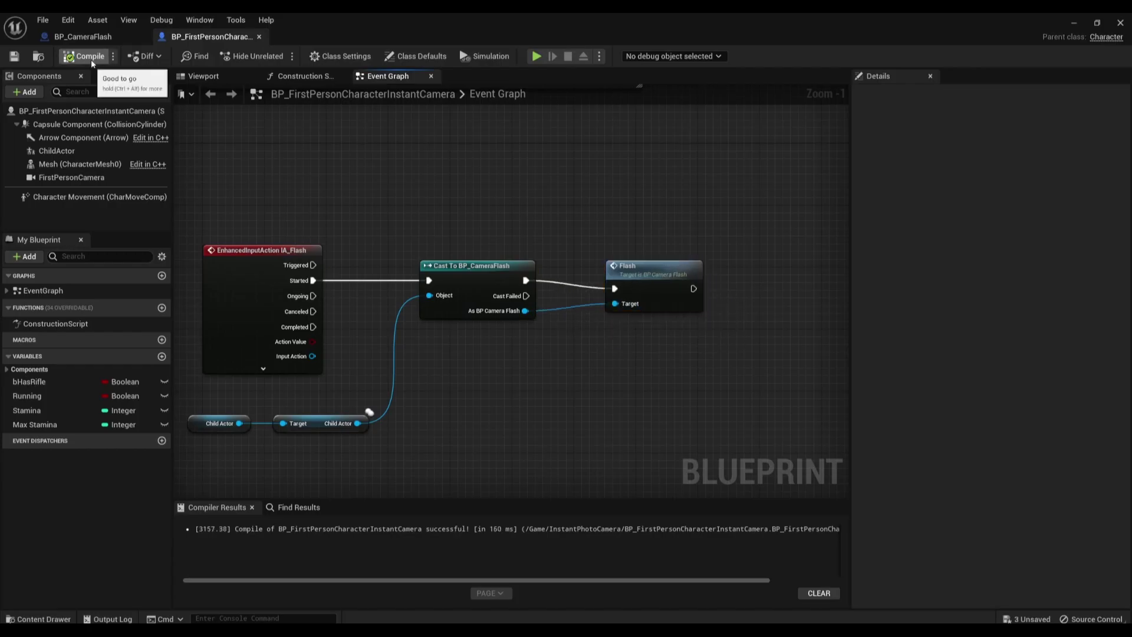
{"action": "left_click", "coordinate": [312, 280], "text": "alt"}
{"action": "left_click_drag", "start_coordinate": [313, 265], "coordinate": [428, 282]}
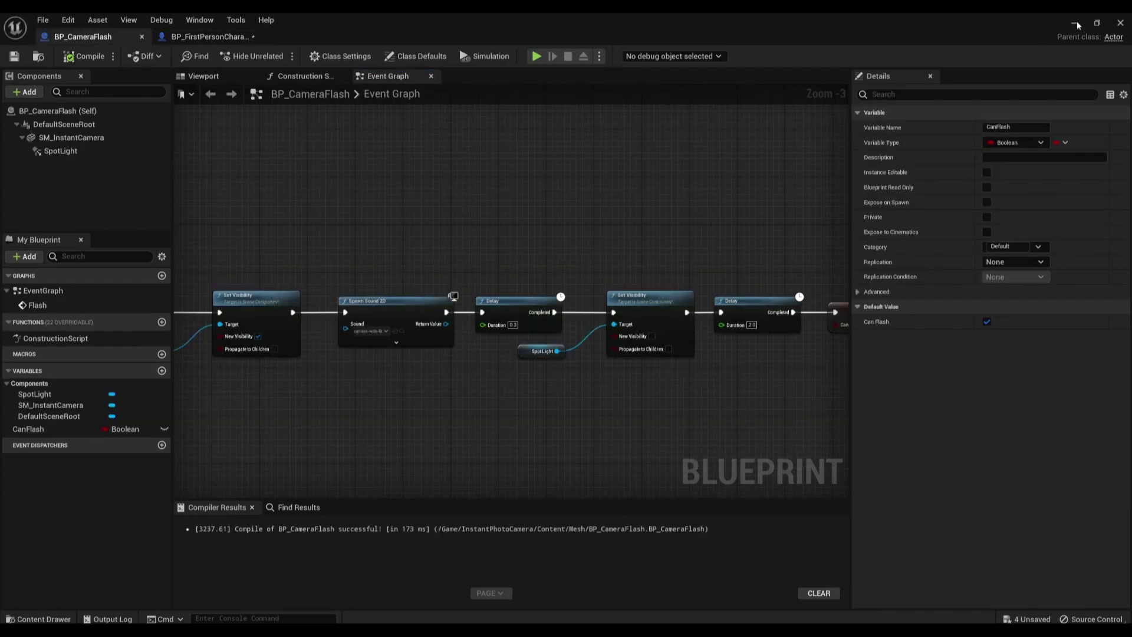
- Play Demonstration_Night_Map and fire the camera flash repeatedly at the hallway, staircase and room
{"action": "left_click", "coordinate": [1075, 24]}
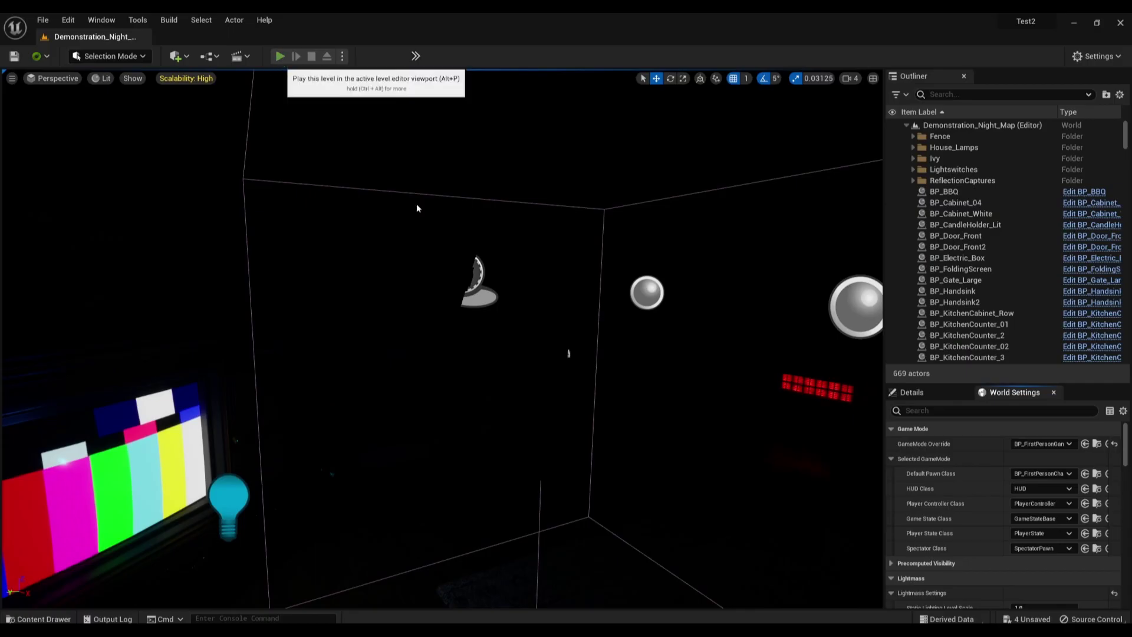
{"action": "key", "text": "alt+p"}
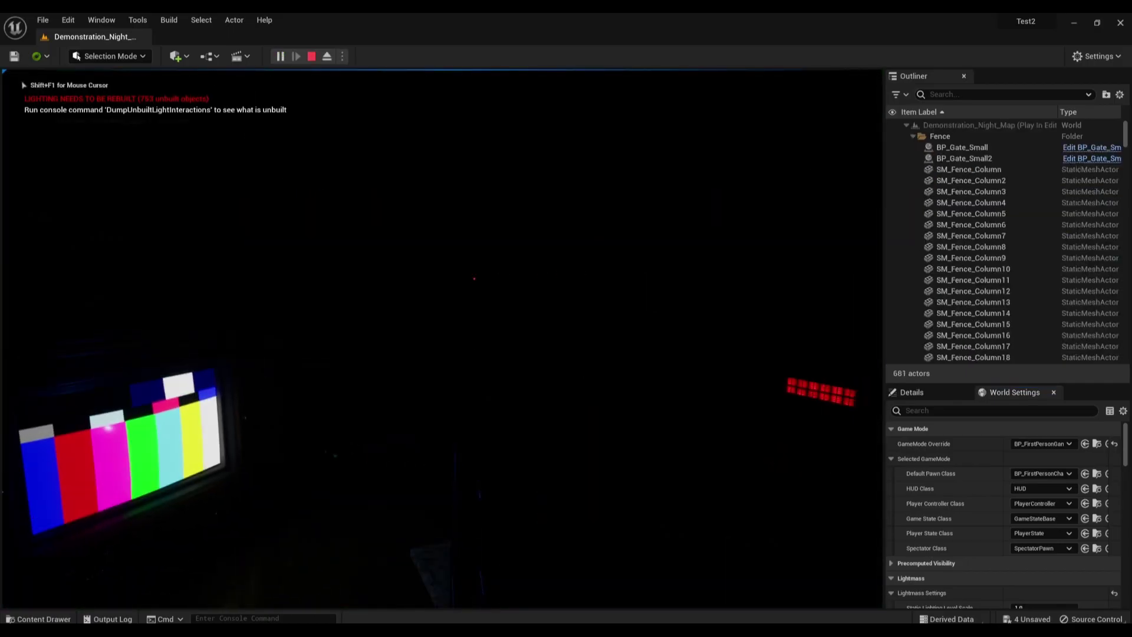
{"action": "left_click", "coordinate": [443, 339]}
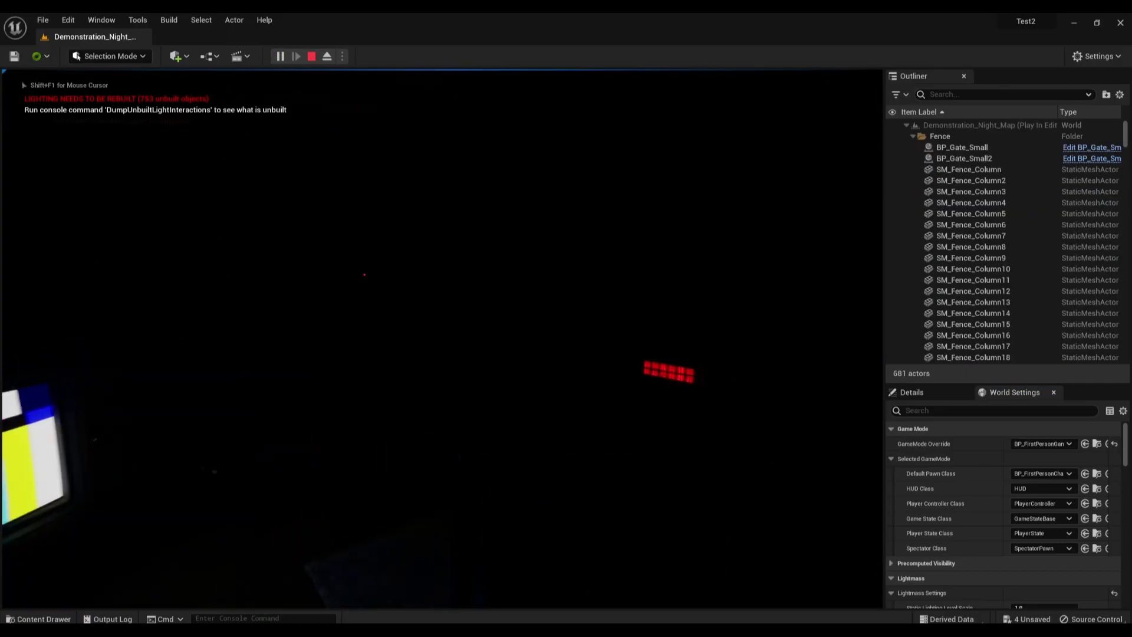
{"action": "left_click", "coordinate": [442, 339]}
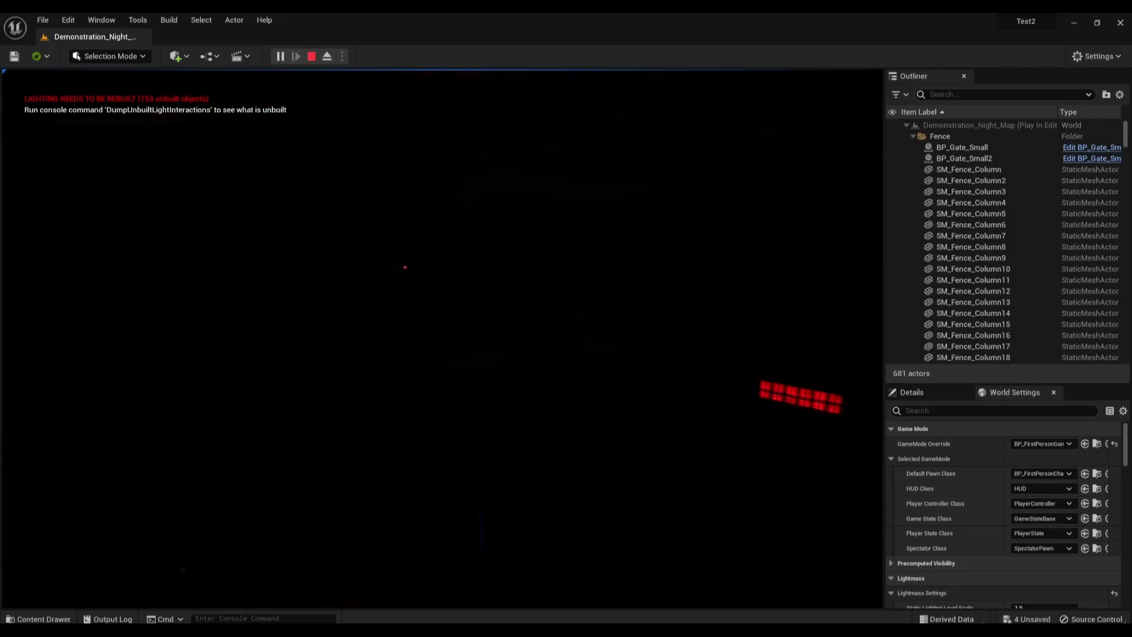
{"action": "left_click", "coordinate": [442, 339]}
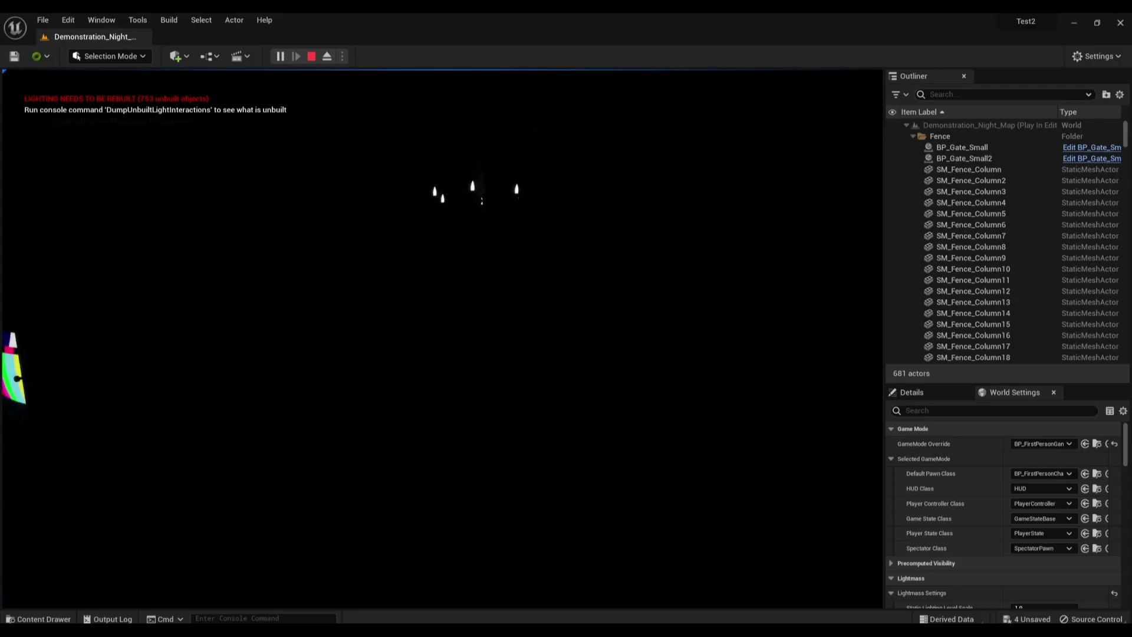
{"action": "left_click", "coordinate": [442, 340]}
{"action": "left_click", "coordinate": [442, 339]}
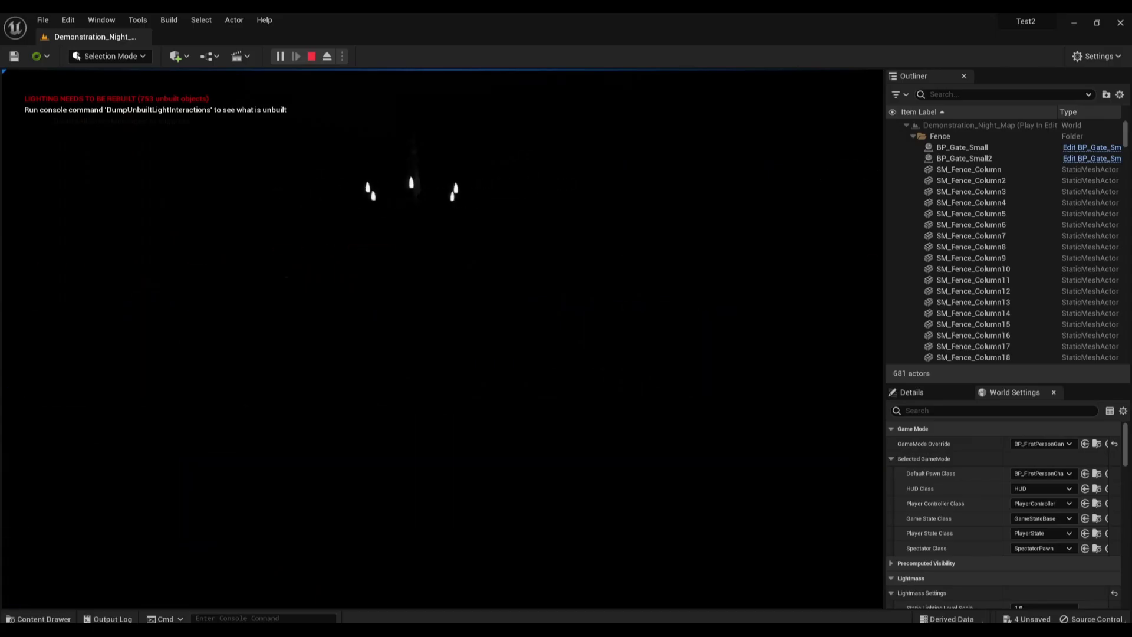
{"action": "left_click", "coordinate": [442, 339]}
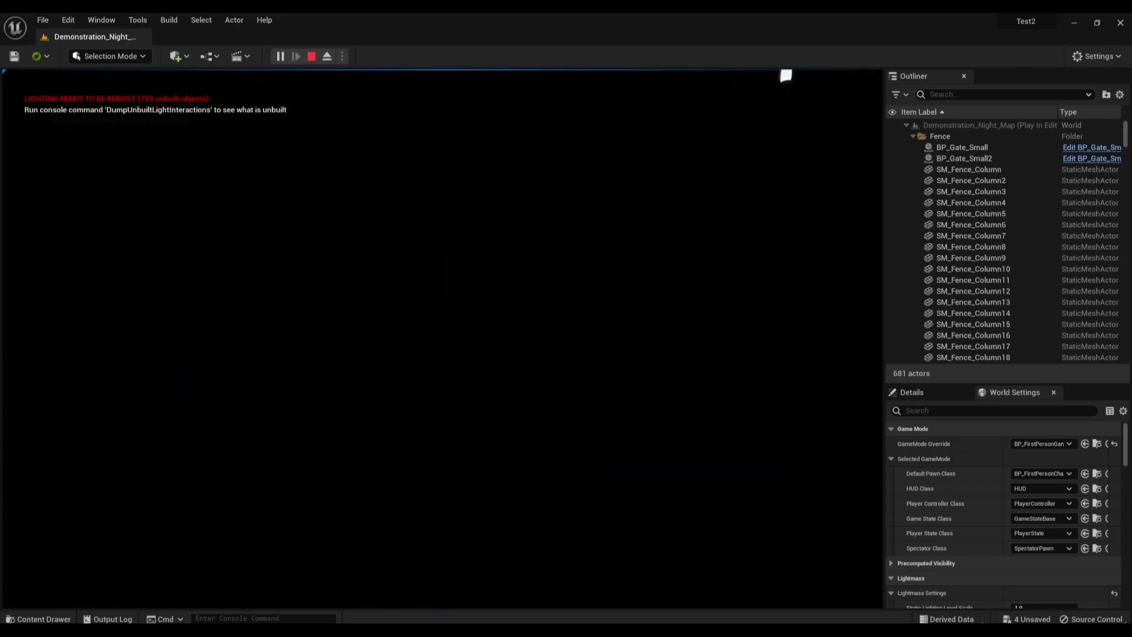
{"action": "left_click", "coordinate": [442, 340]}
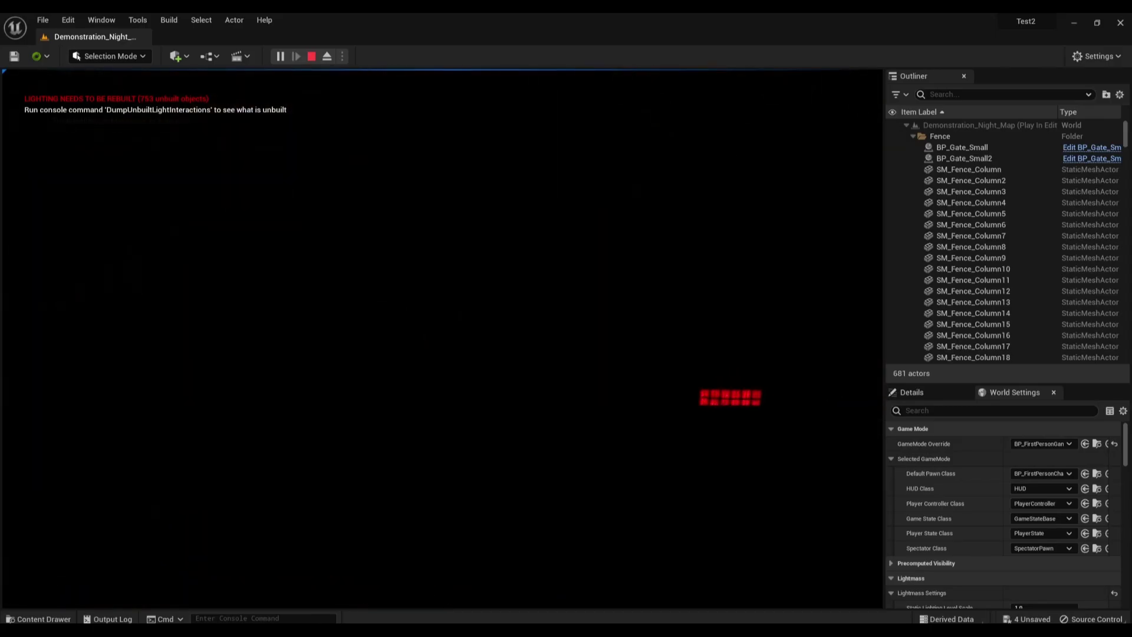